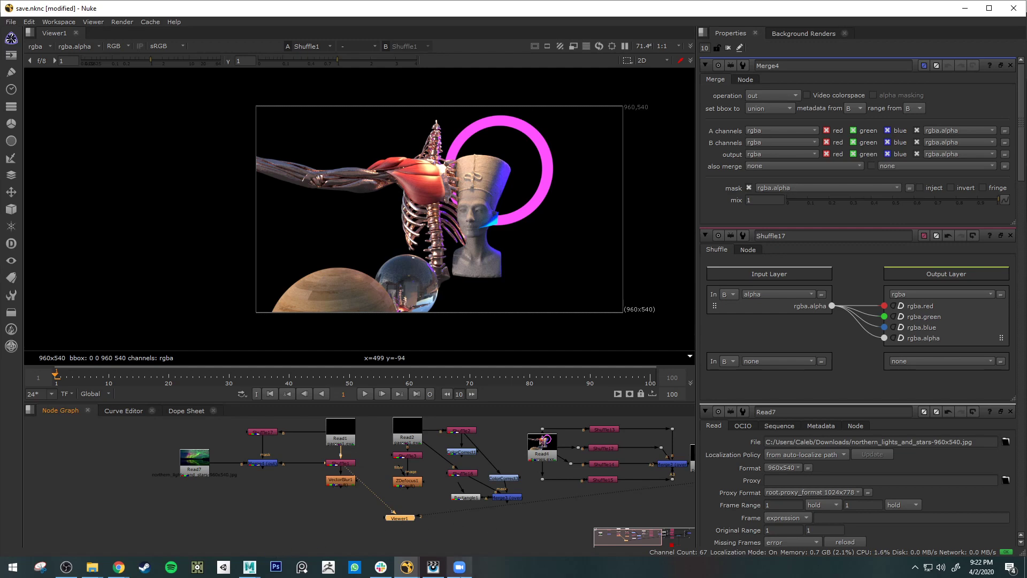
- Switch to the RenderMan image viewer and look through the shot's specular, subsurface, transmissiveGlassLobe, emissive and directDiffuse passes
{"action": "left_click", "coordinate": [433, 566]}
{"action": "left_click", "coordinate": [259, 219]}
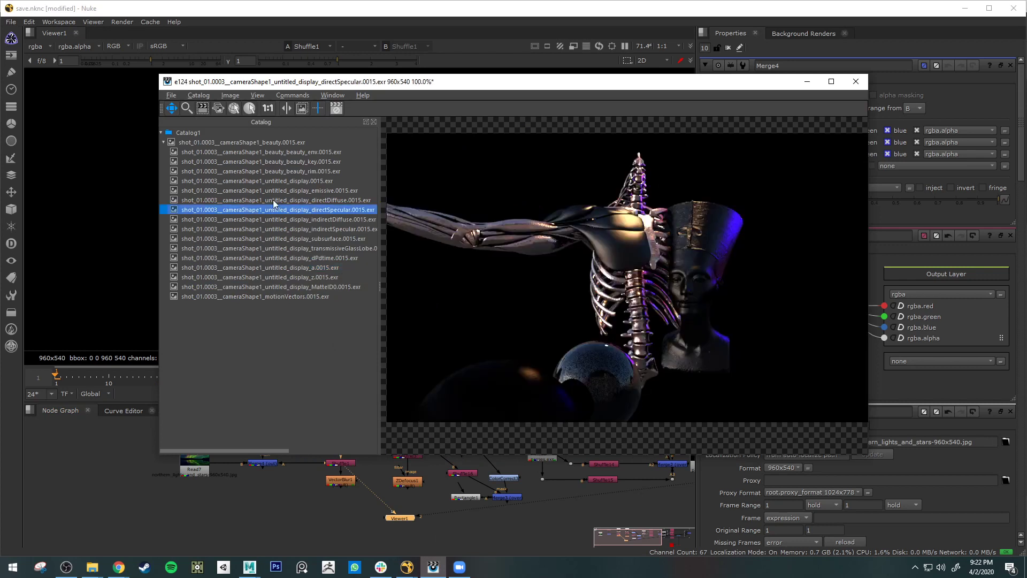
{"action": "left_click", "coordinate": [306, 229]}
{"action": "left_click", "coordinate": [294, 239]}
{"action": "left_click", "coordinate": [285, 248]}
{"action": "left_click", "coordinate": [282, 209]}
{"action": "left_click", "coordinate": [280, 192]}
{"action": "left_click", "coordinate": [285, 202]}
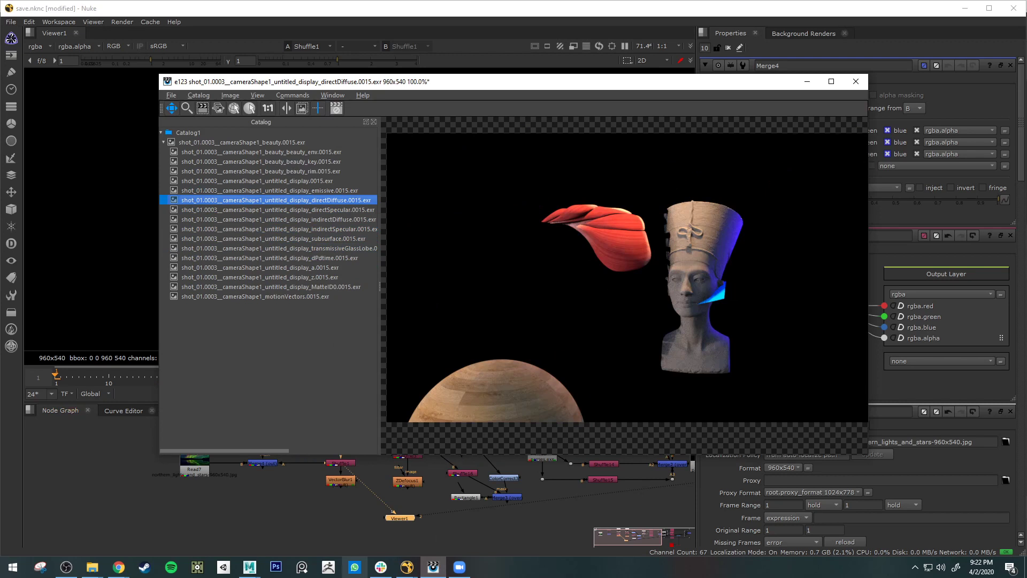
- Switch to Maya, minimize the image viewer, and collapse the Standard channels to show the Lighting group in the AOV render settings
{"action": "mouse_move", "coordinate": [250, 567]}
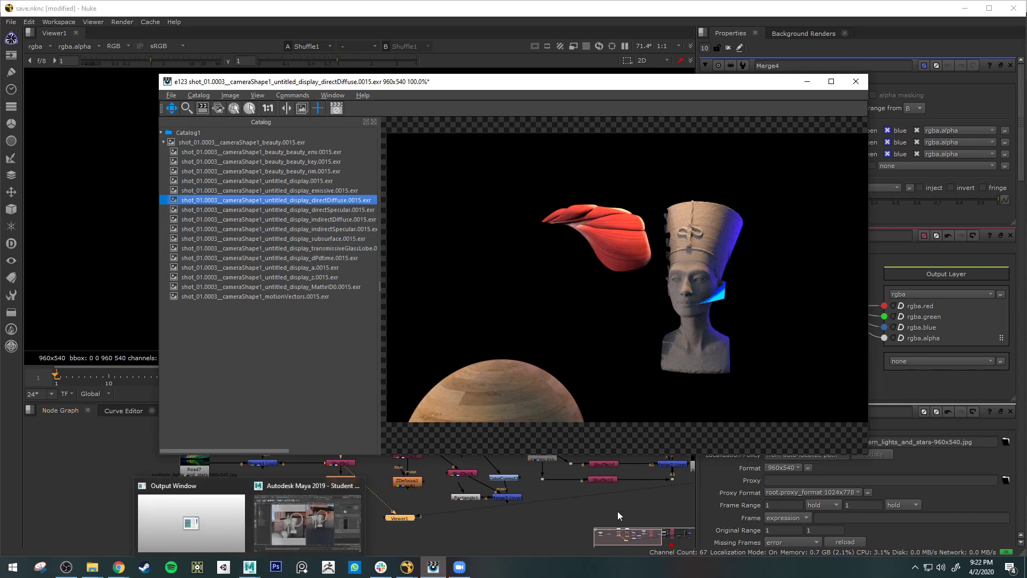
{"action": "left_click", "coordinate": [250, 567]}
{"action": "left_click", "coordinate": [317, 530]}
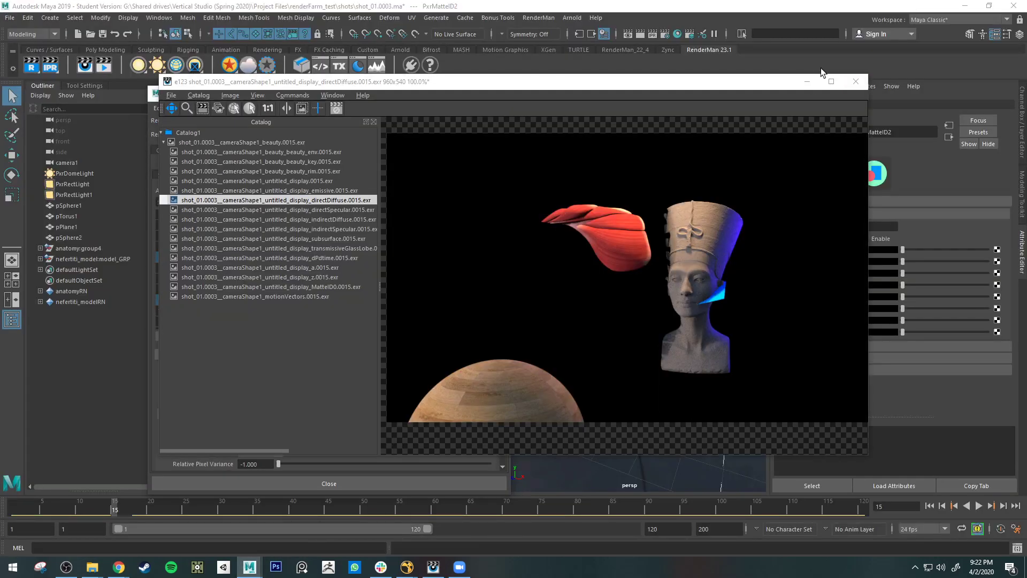
{"action": "left_click", "coordinate": [807, 82]}
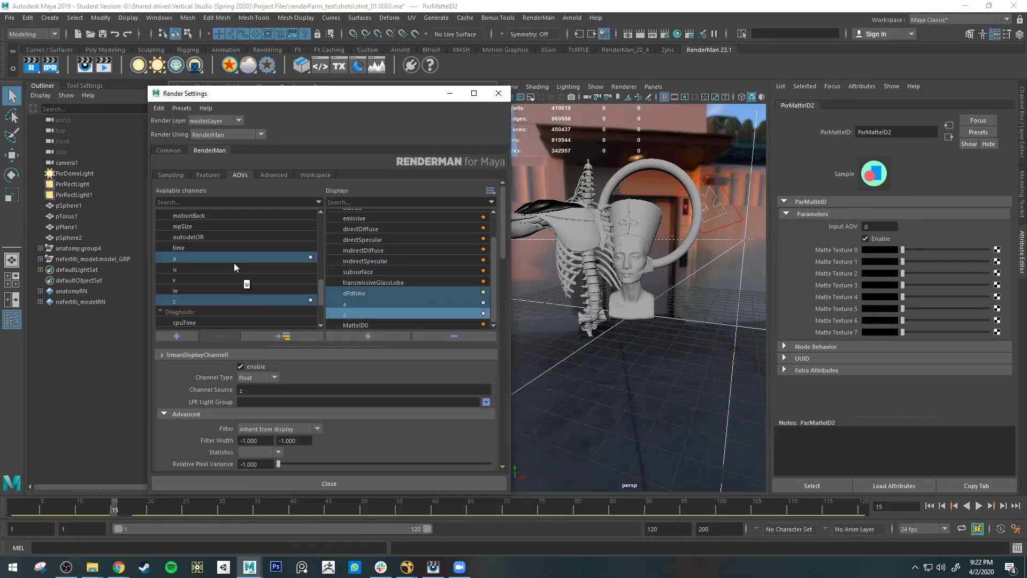
{"action": "scroll", "coordinate": [233, 263], "scroll_direction": "up", "scroll_amount": 10}
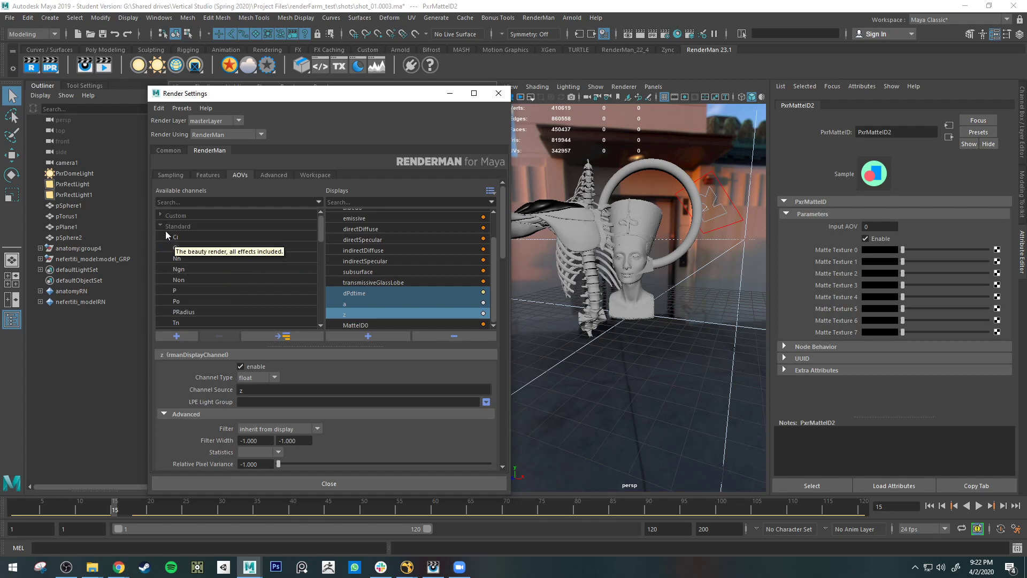
{"action": "left_click", "coordinate": [161, 226]}
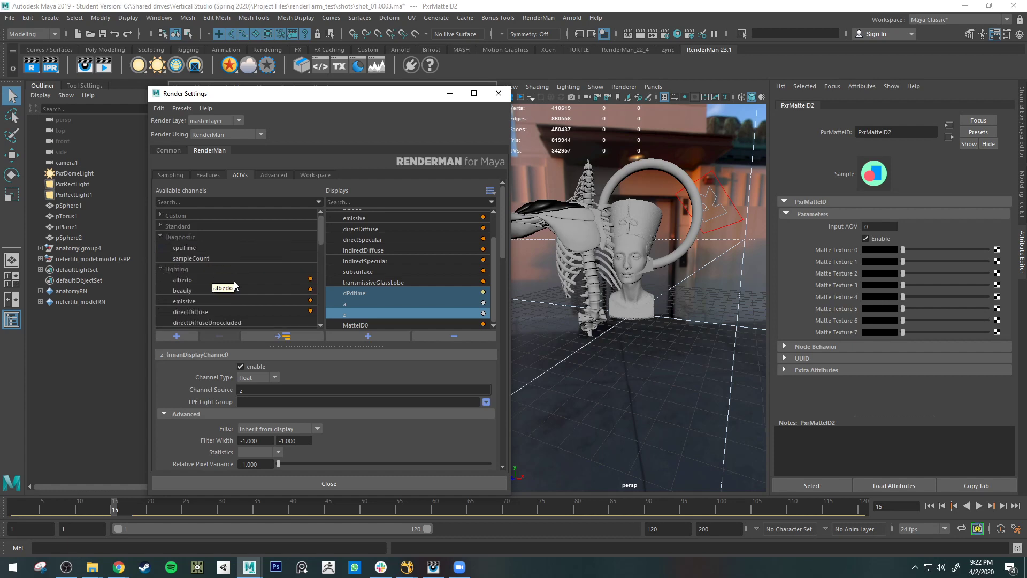
{"action": "left_click", "coordinate": [200, 272]}
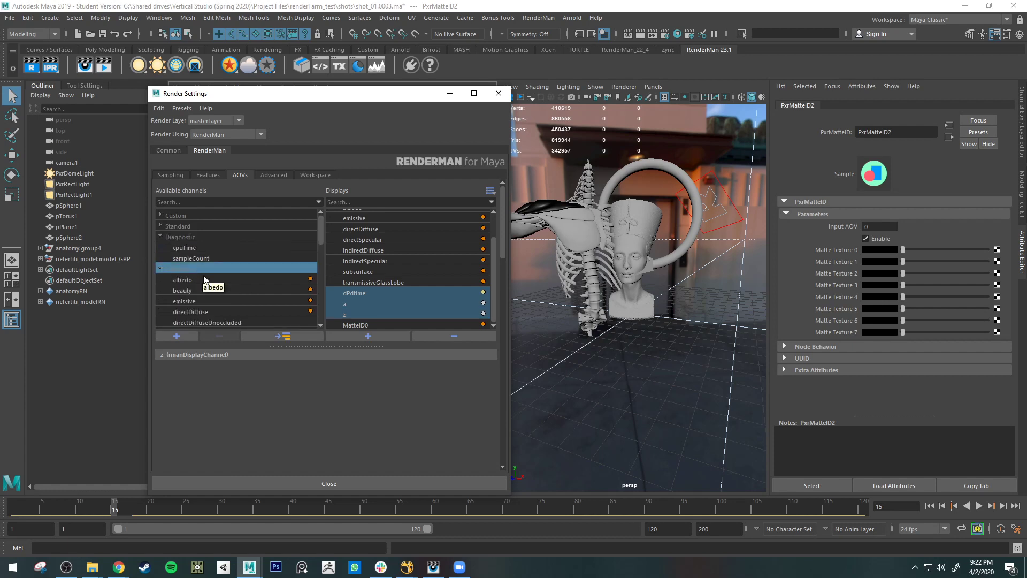
- Inspect the settings of the dPdtime display and of the directDiffuse and directSpecular lighting channels
{"action": "left_click", "coordinate": [476, 293]}
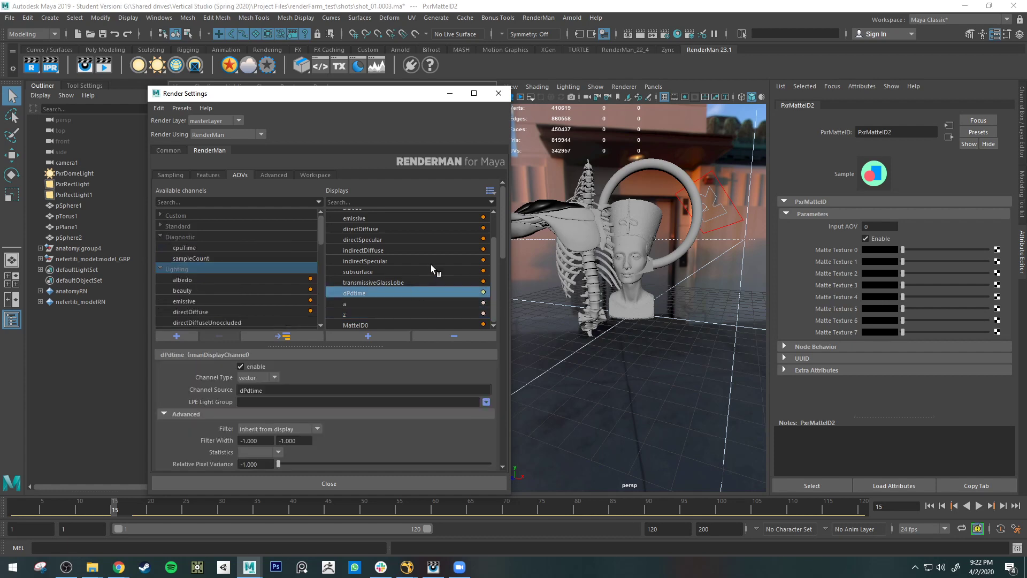
{"action": "left_click", "coordinate": [216, 280]}
{"action": "scroll", "coordinate": [213, 278], "scroll_direction": "down", "scroll_amount": 1}
{"action": "left_click", "coordinate": [212, 270]}
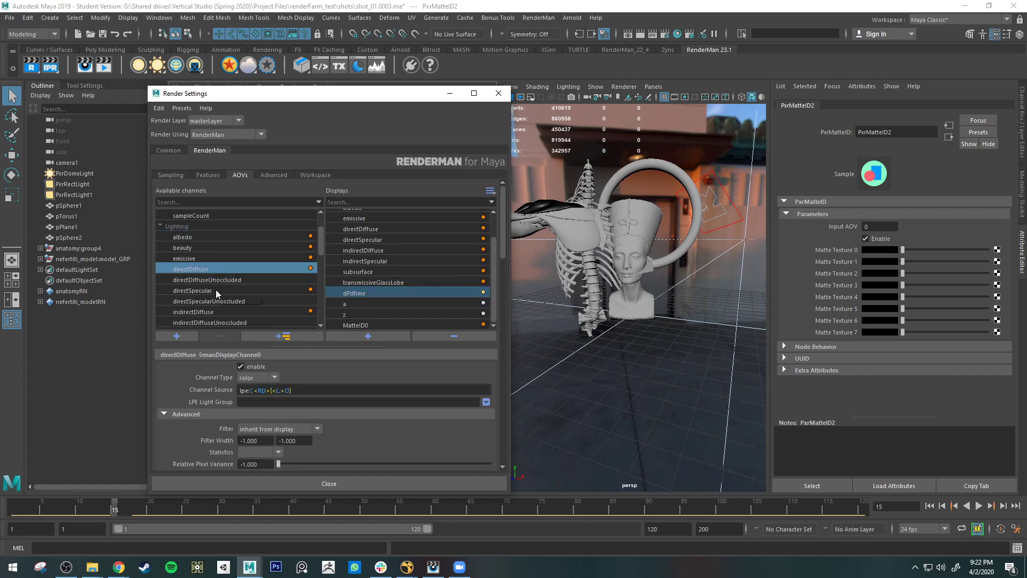
{"action": "left_click", "coordinate": [218, 291]}
{"action": "left_click", "coordinate": [266, 303]}
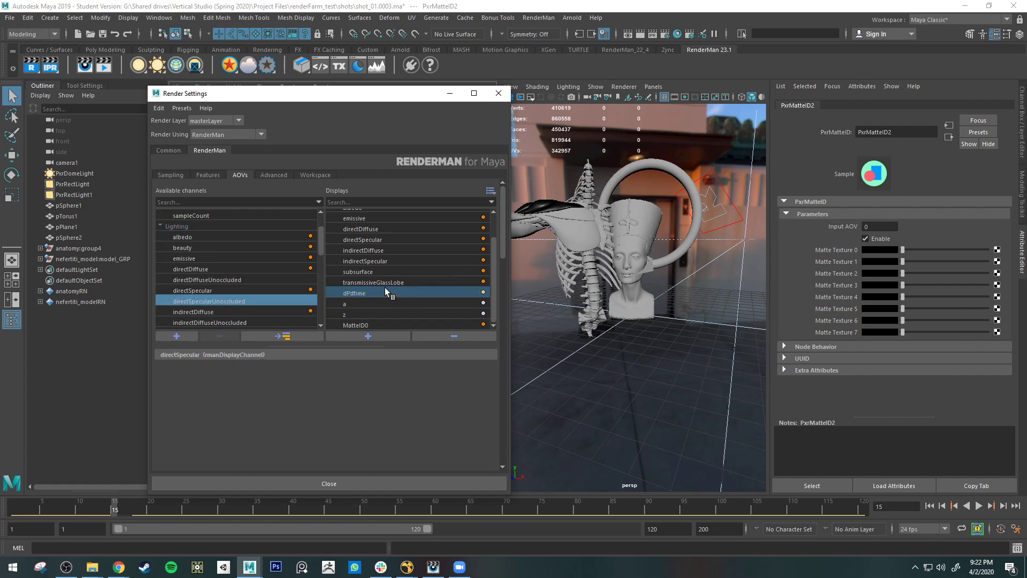
- Collapse untitled_display in the Displays list and select the Lighting heading among the available channels
{"action": "scroll", "coordinate": [383, 287], "scroll_direction": "up", "scroll_amount": 1}
{"action": "left_click", "coordinate": [331, 226]}
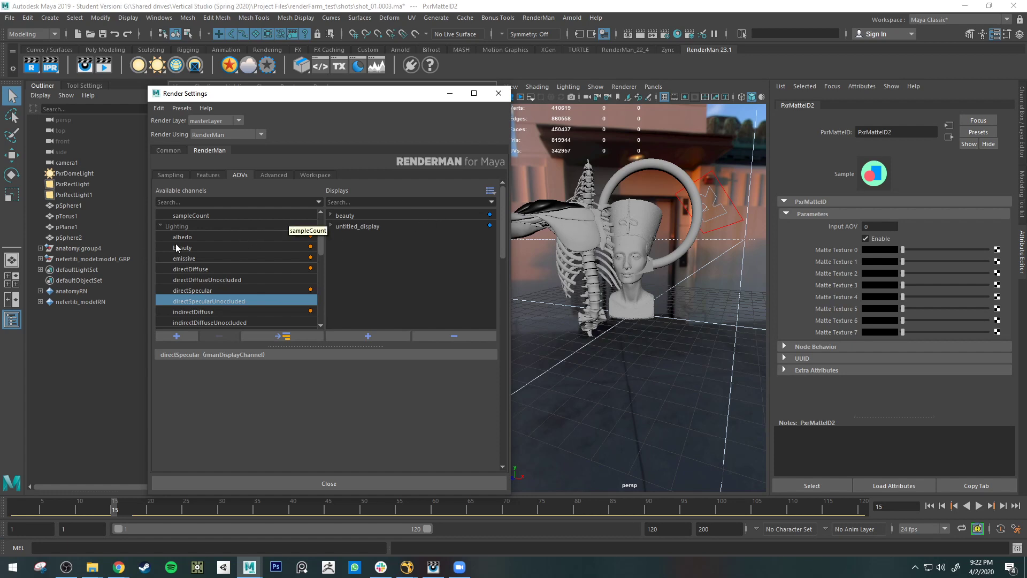
{"action": "left_click", "coordinate": [177, 226]}
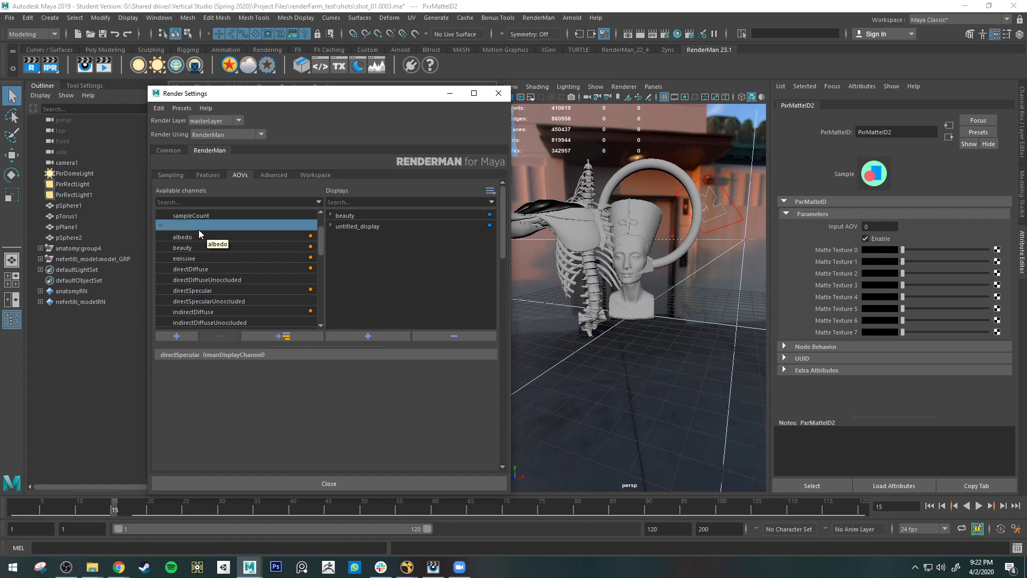
- Show the collapsed beauty render in the image viewer alongside the render settings and review the AOVs listed under untitled_display
{"action": "left_click", "coordinate": [433, 567]}
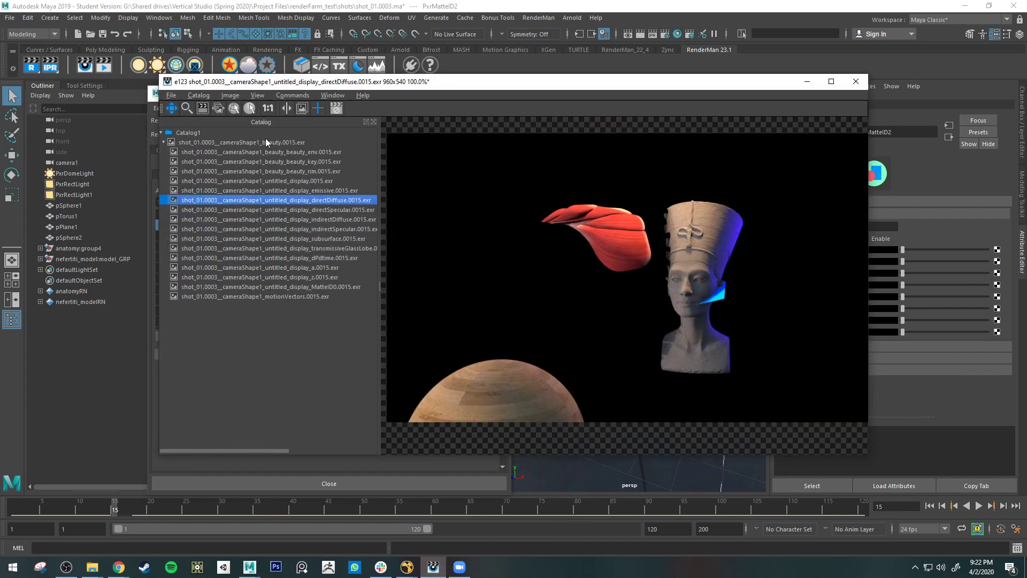
{"action": "left_click", "coordinate": [228, 143]}
{"action": "left_click", "coordinate": [164, 142]}
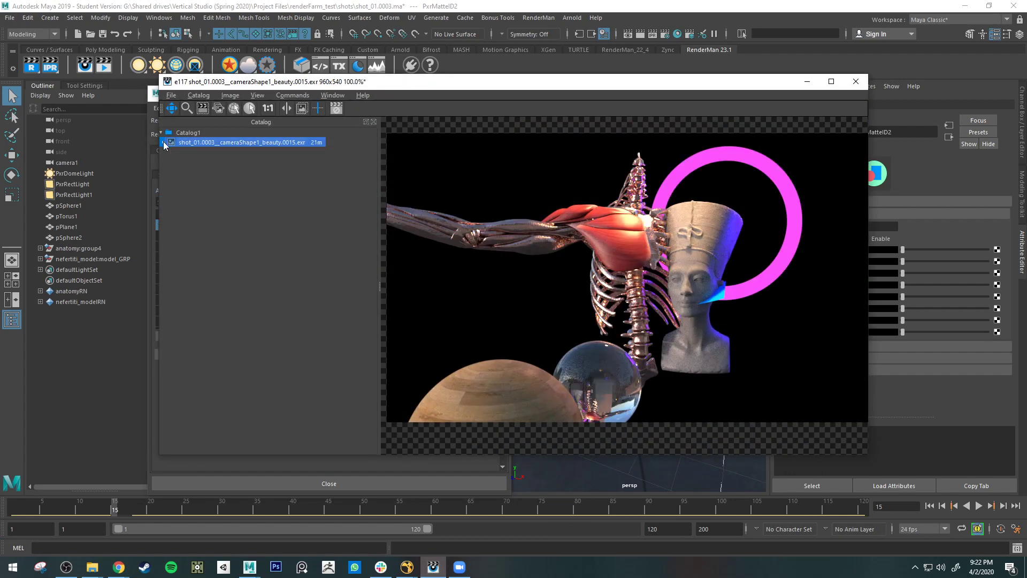
{"action": "left_click_drag", "start_coordinate": [472, 83], "coordinate": [575, 365]}
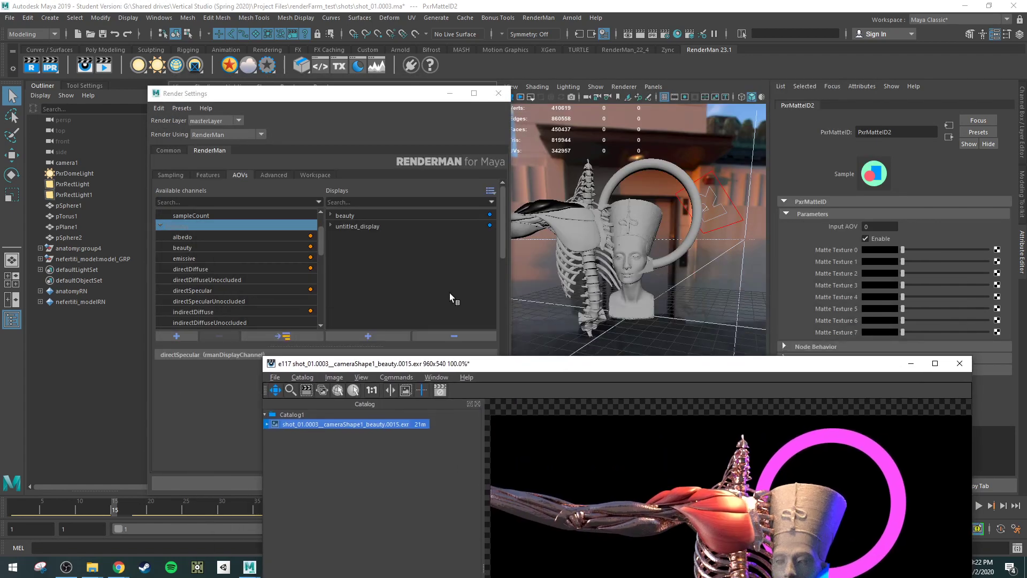
{"action": "left_click", "coordinate": [330, 225]}
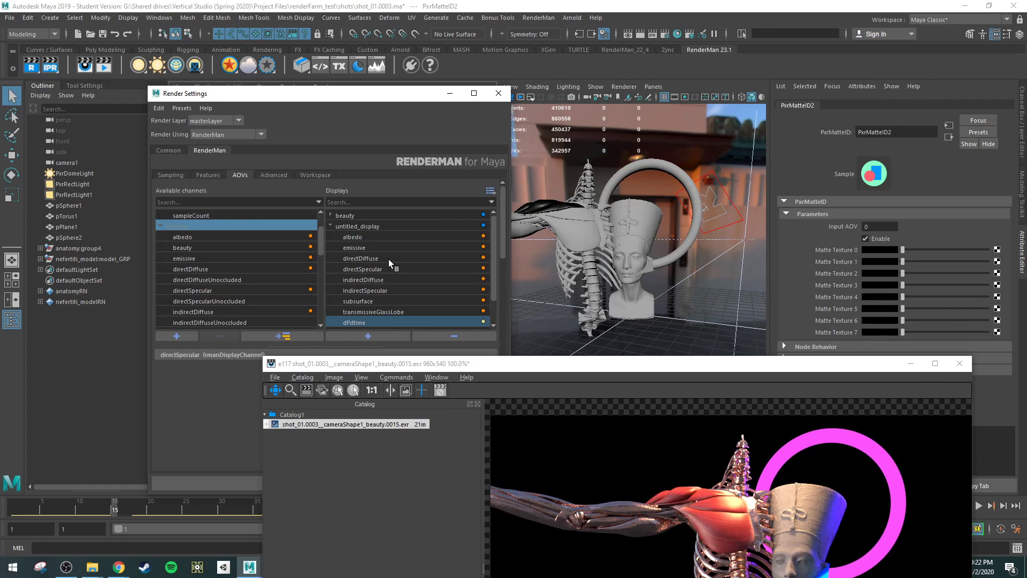
{"action": "left_click", "coordinate": [330, 225]}
- Expand the beauty render's passes in the image viewer and examine directDiffuse, indirectDiffuse, directSpecular and indirectSpecular
{"action": "left_click_drag", "start_coordinate": [294, 363], "coordinate": [239, 130]}
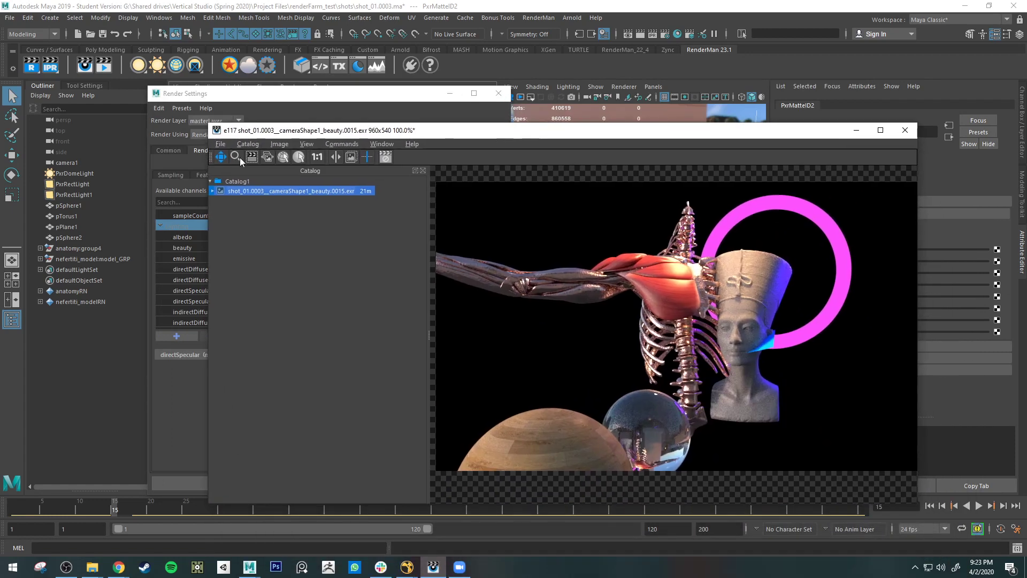
{"action": "left_click", "coordinate": [213, 192]}
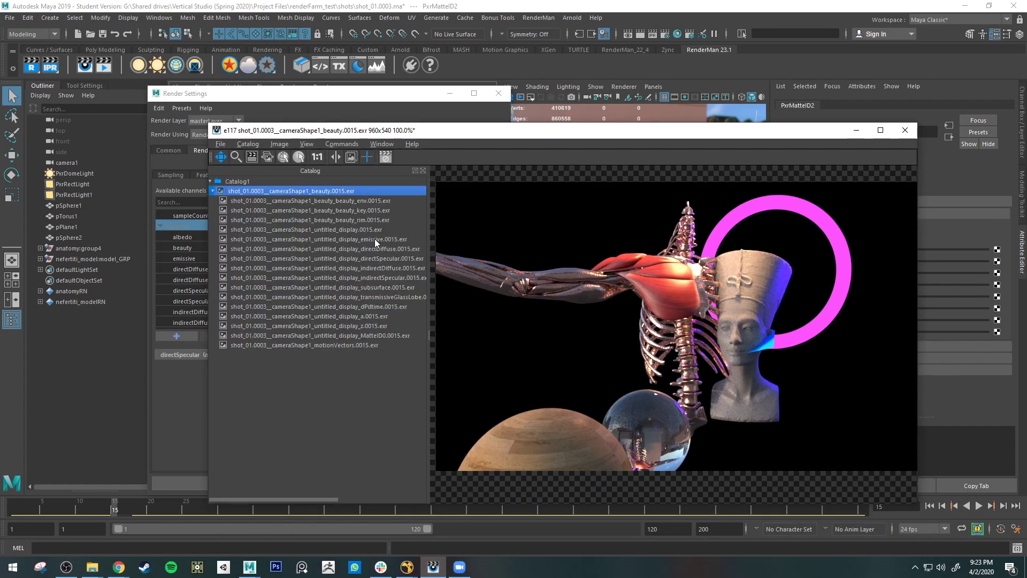
{"action": "left_click", "coordinate": [390, 249]}
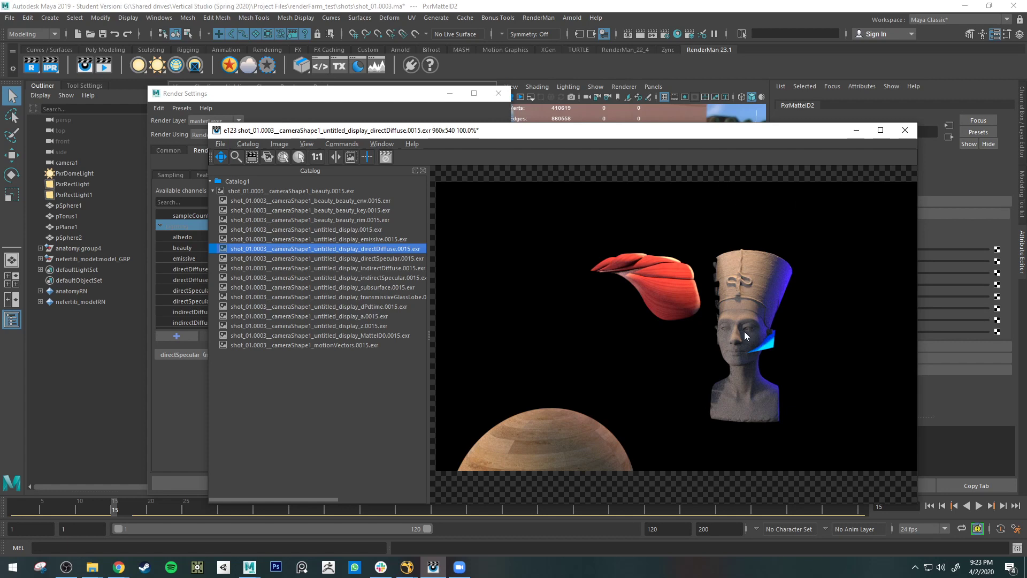
{"action": "left_click", "coordinate": [379, 268]}
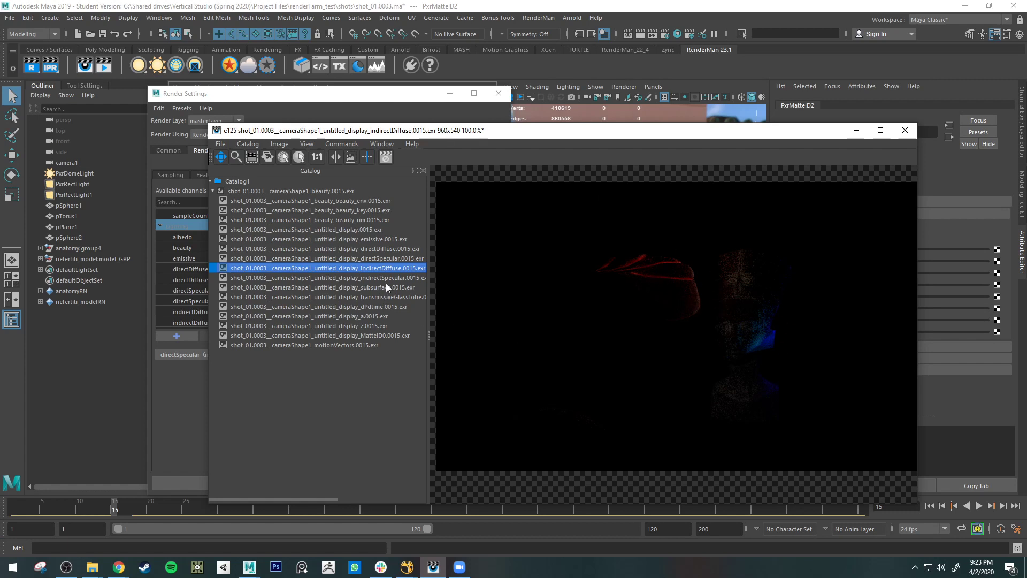
{"action": "left_click", "coordinate": [392, 257]}
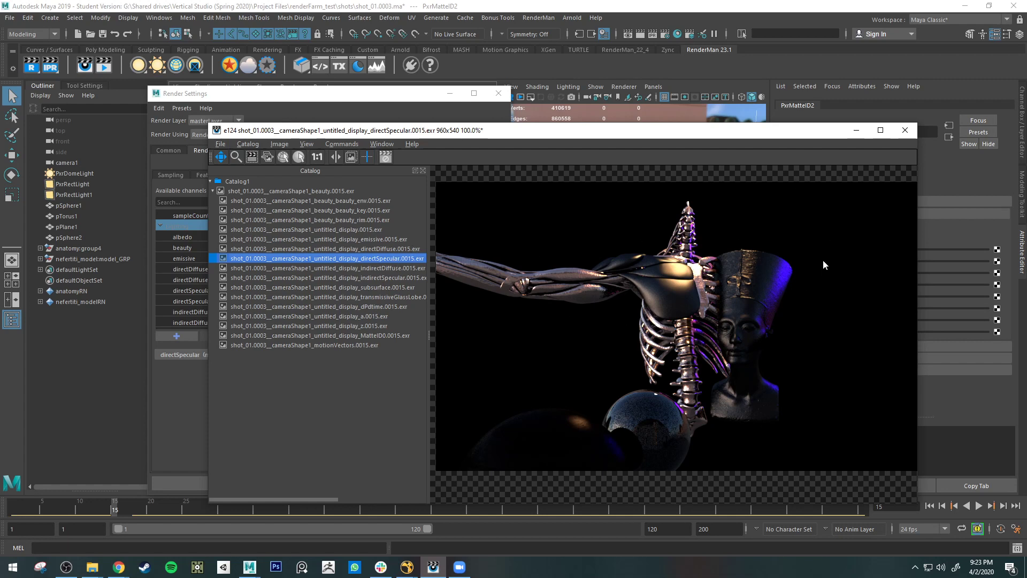
{"action": "left_click", "coordinate": [386, 278]}
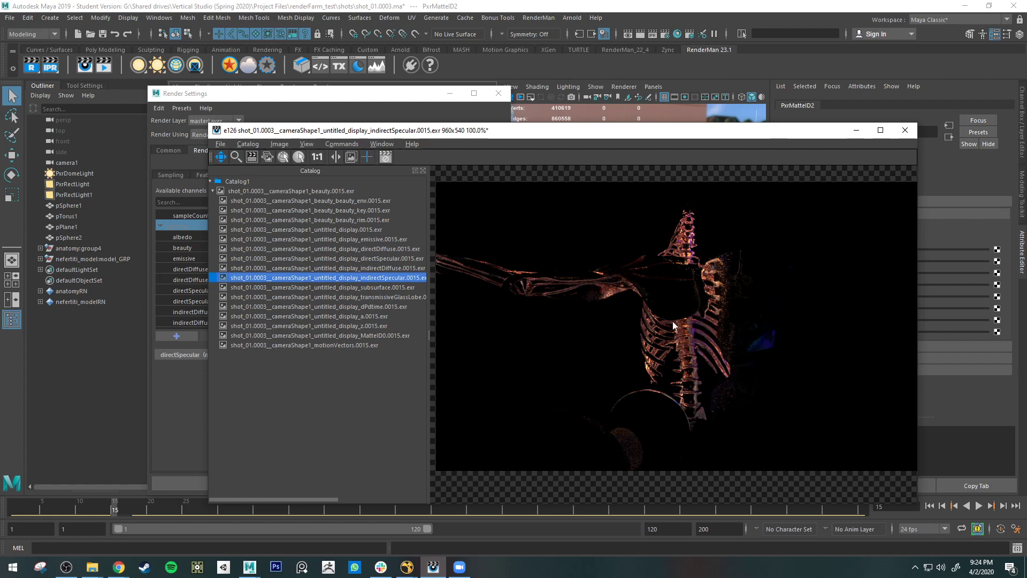
- Examine the subsurface, transmissiveGlassLobe, emissive and untitled_display passes in the image viewer
{"action": "left_click", "coordinate": [390, 287]}
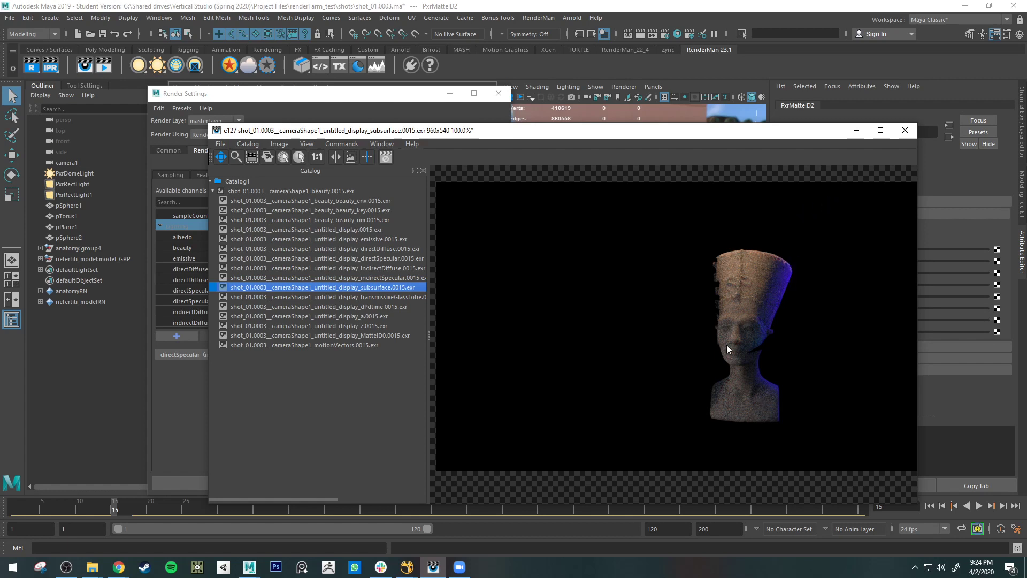
{"action": "left_click", "coordinate": [381, 297]}
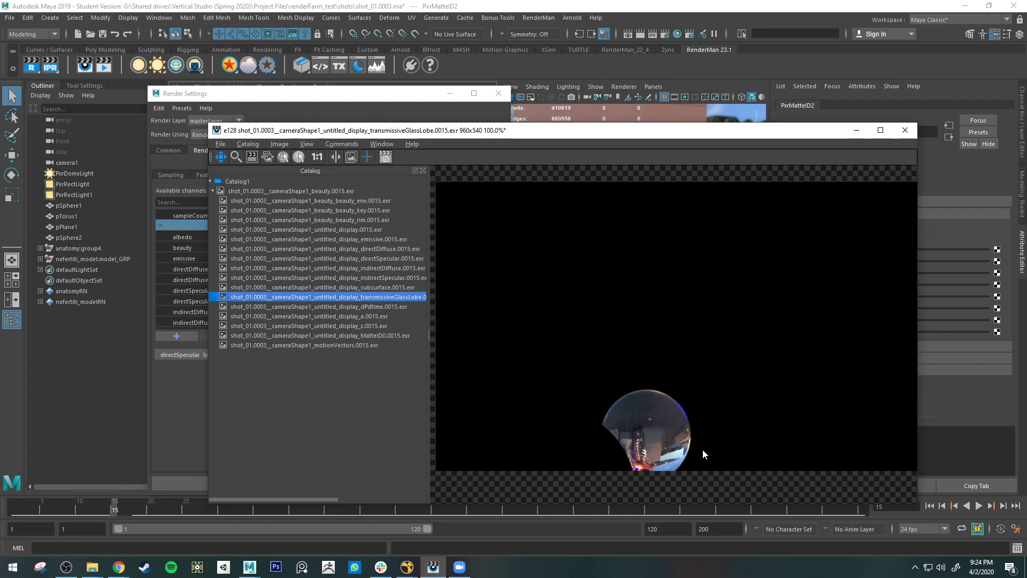
{"action": "mouse_move", "coordinate": [430, 303]}
{"action": "left_mouse_down"}
{"action": "mouse_move", "coordinate": [475, 302]}
{"action": "mouse_move", "coordinate": [433, 309]}
{"action": "left_mouse_up"}
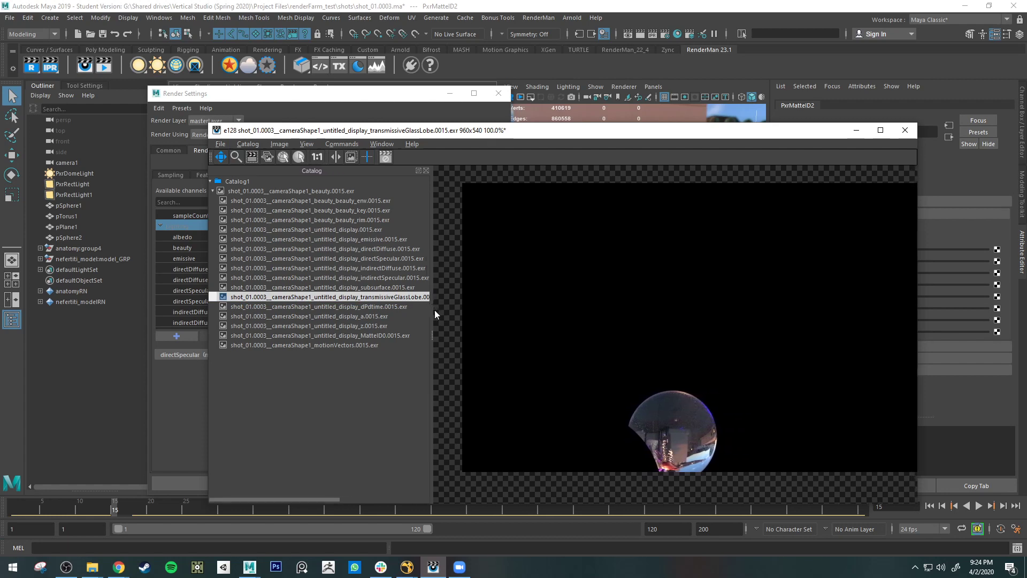
{"action": "left_click", "coordinate": [378, 238]}
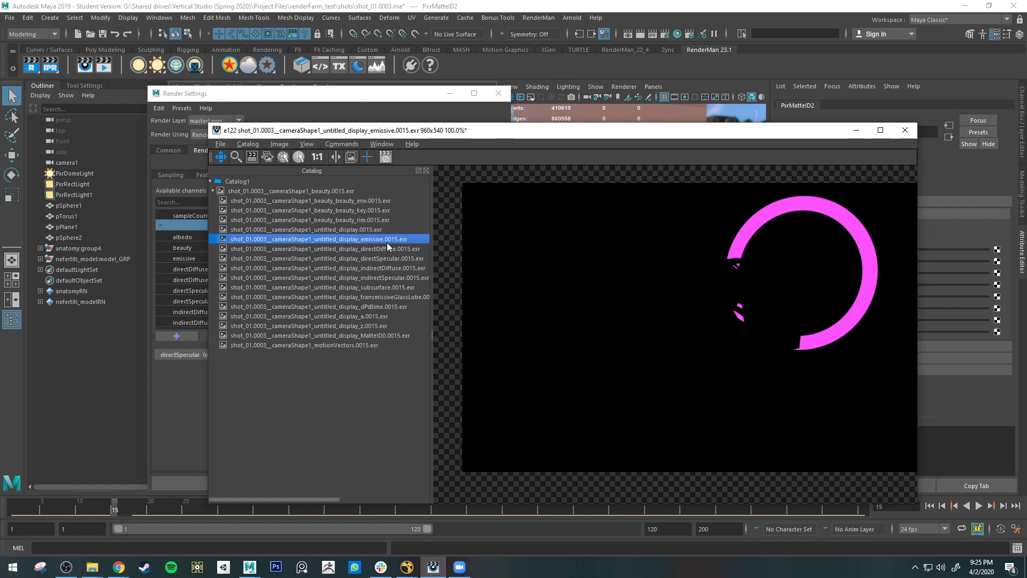
{"action": "left_click", "coordinate": [366, 231]}
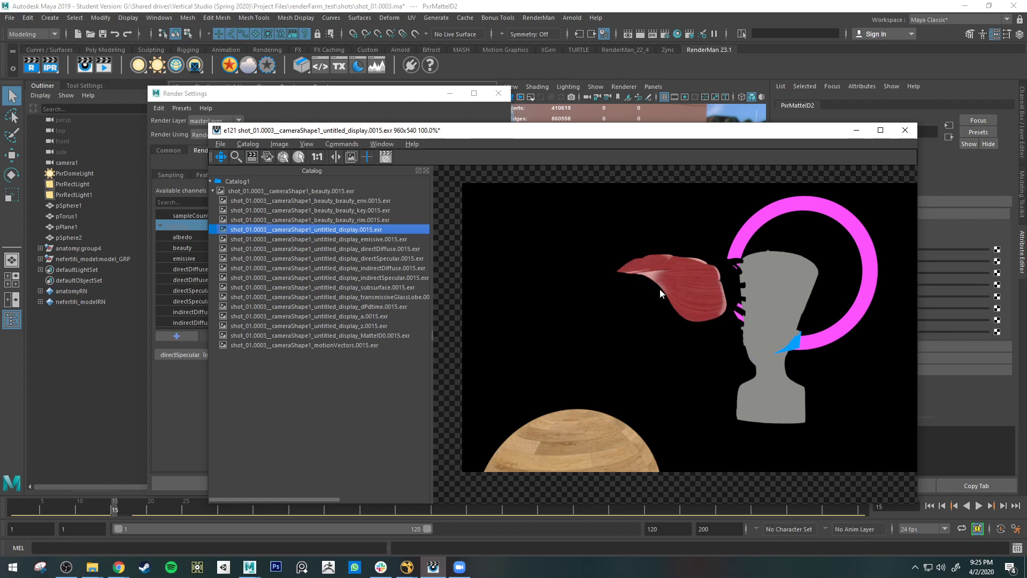
- Select the pTorus1 ring in the Maya scene and review its PxrSurface1 material attributes
{"action": "left_click_drag", "start_coordinate": [621, 131], "coordinate": [488, 312]}
{"action": "left_click", "coordinate": [694, 194]}
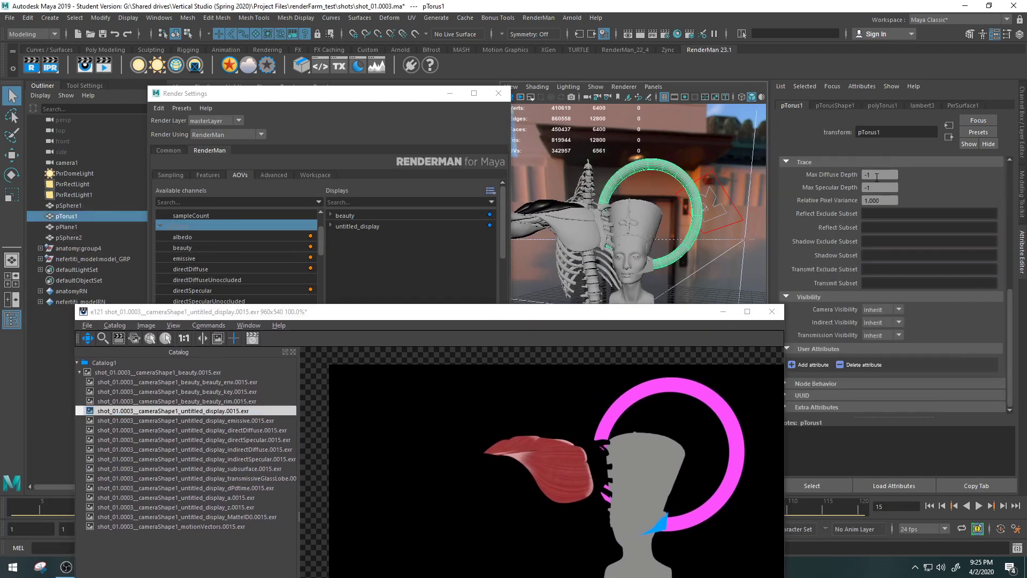
{"action": "left_click", "coordinate": [957, 106]}
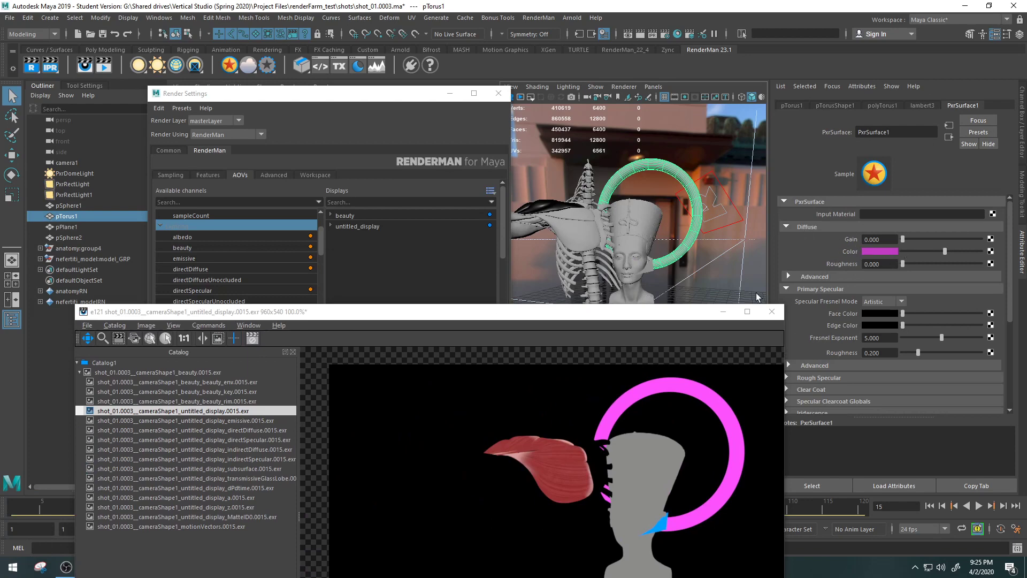
{"action": "left_click_drag", "start_coordinate": [648, 313], "coordinate": [672, 104]}
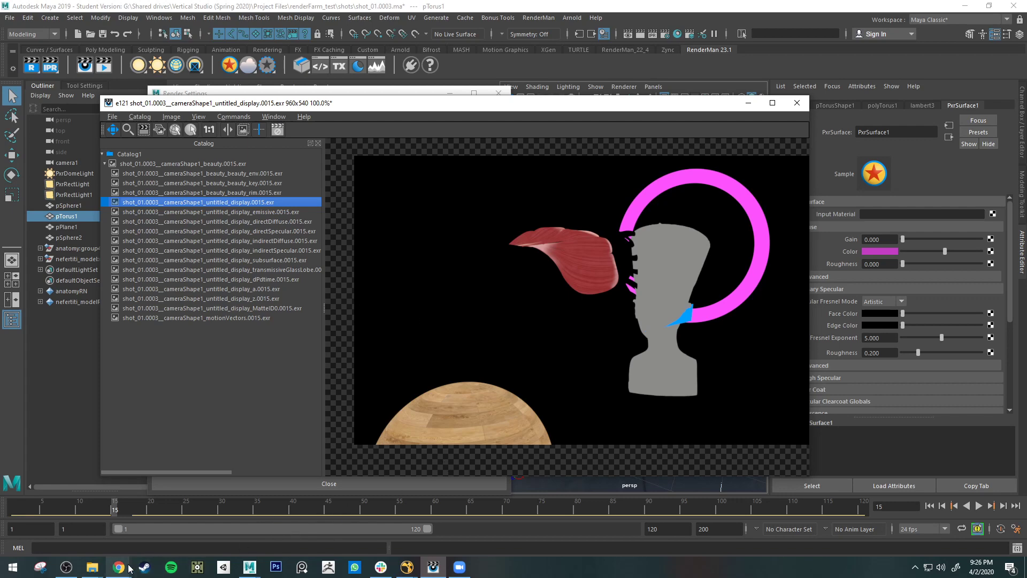
- Switch to Chrome's RenderMan Arbitrary Output Variables page, minimize the image viewer, and browse the documentation back to its beginning
{"action": "mouse_move", "coordinate": [121, 568]}
{"action": "left_click", "coordinate": [177, 521]}
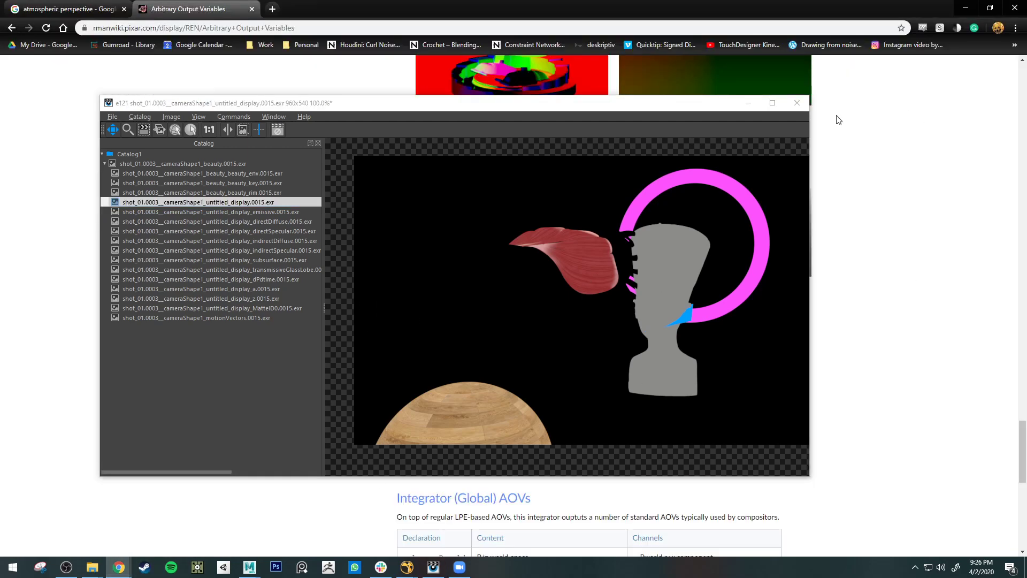
{"action": "left_click", "coordinate": [748, 104]}
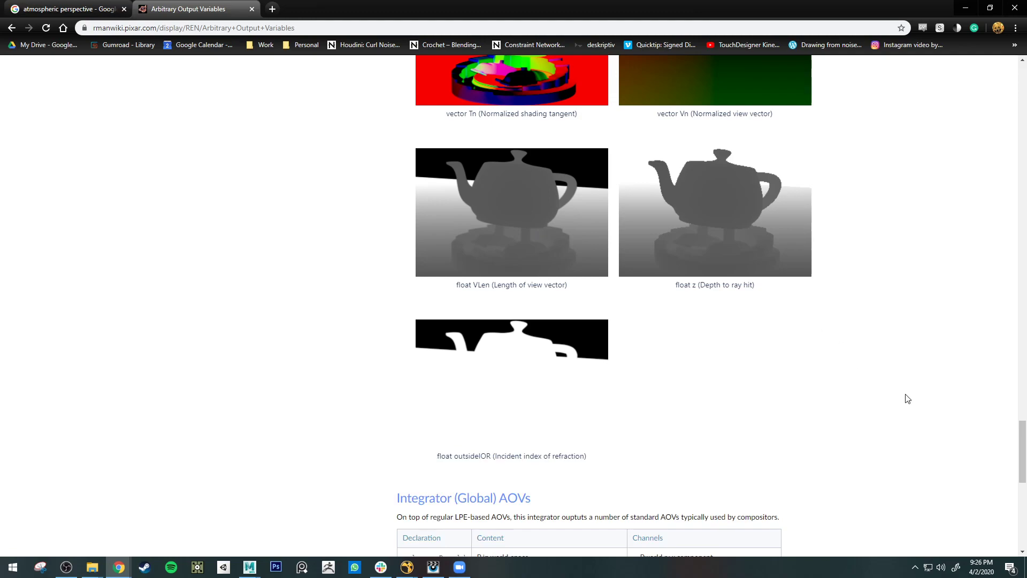
{"action": "scroll", "coordinate": [907, 398], "scroll_direction": "up", "scroll_amount": 15}
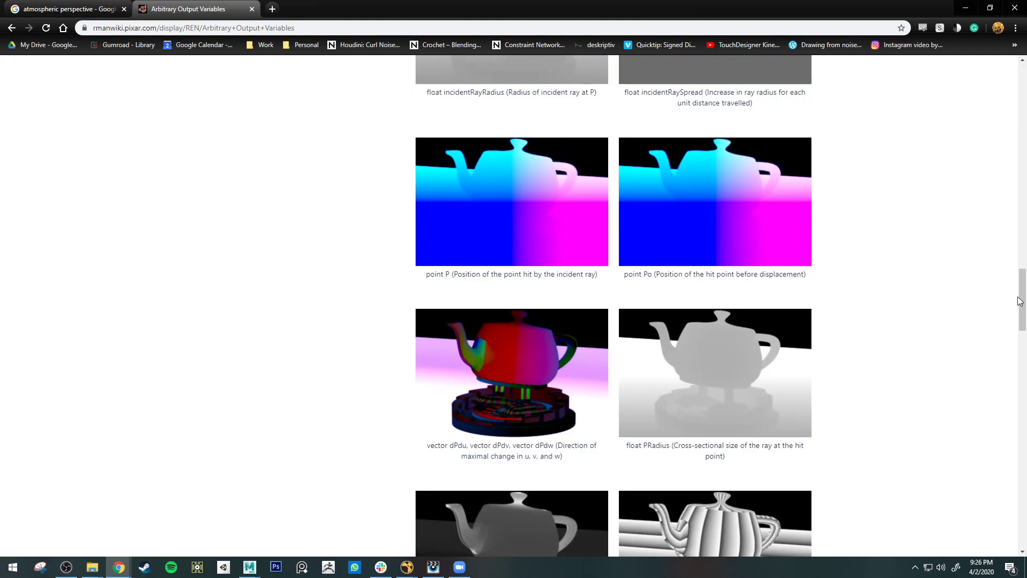
{"action": "left_click_drag", "start_coordinate": [1020, 297], "coordinate": [1015, 85]}
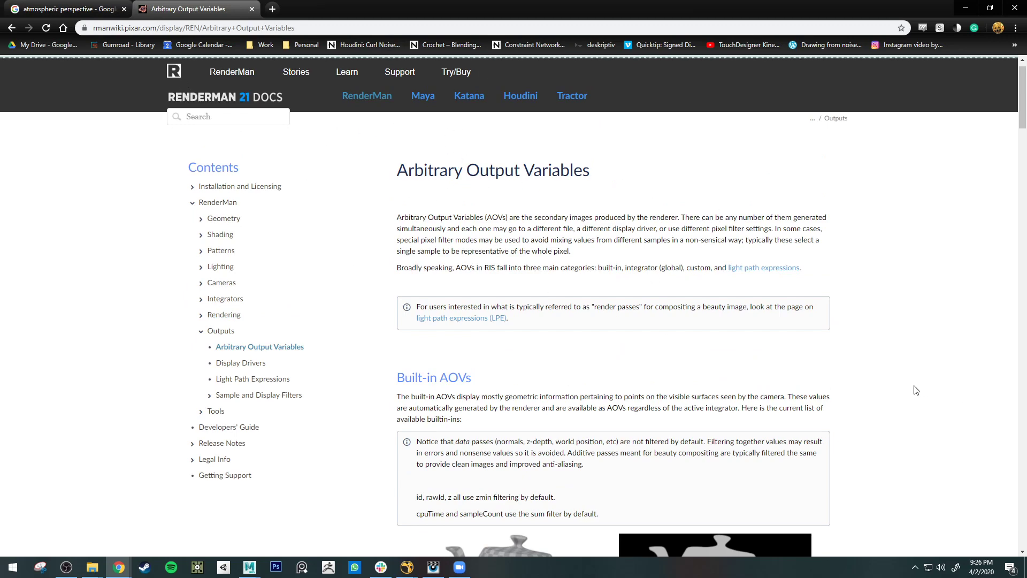
- Examine the built-in AOV examples for the Ci beauty color, shading time, alpha and Oi colored opacity
{"action": "scroll", "coordinate": [904, 385], "scroll_direction": "down", "scroll_amount": 3}
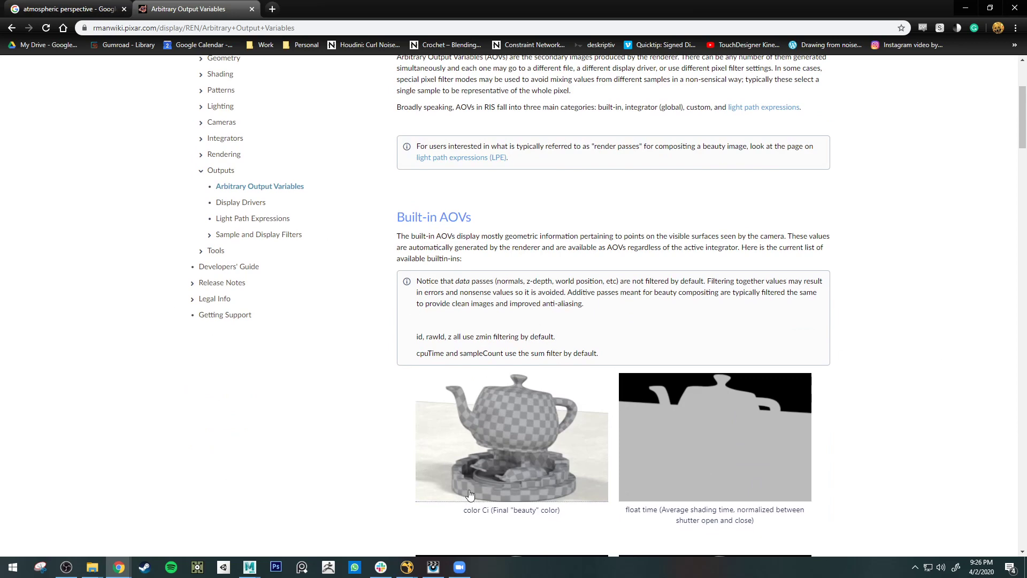
{"action": "scroll", "coordinate": [904, 423], "scroll_direction": "down", "scroll_amount": 5}
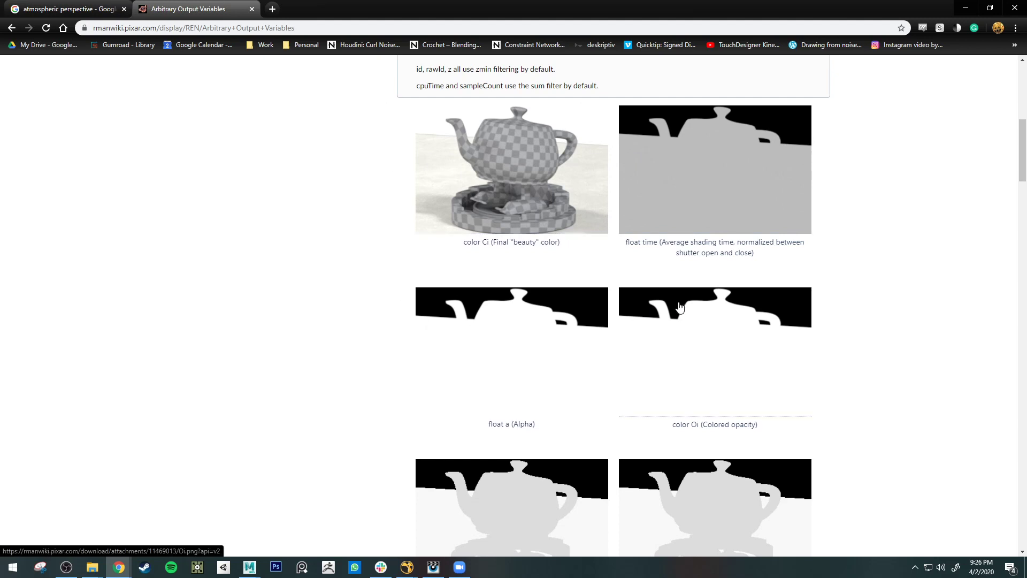
{"action": "scroll", "coordinate": [935, 465], "scroll_direction": "down", "scroll_amount": 3}
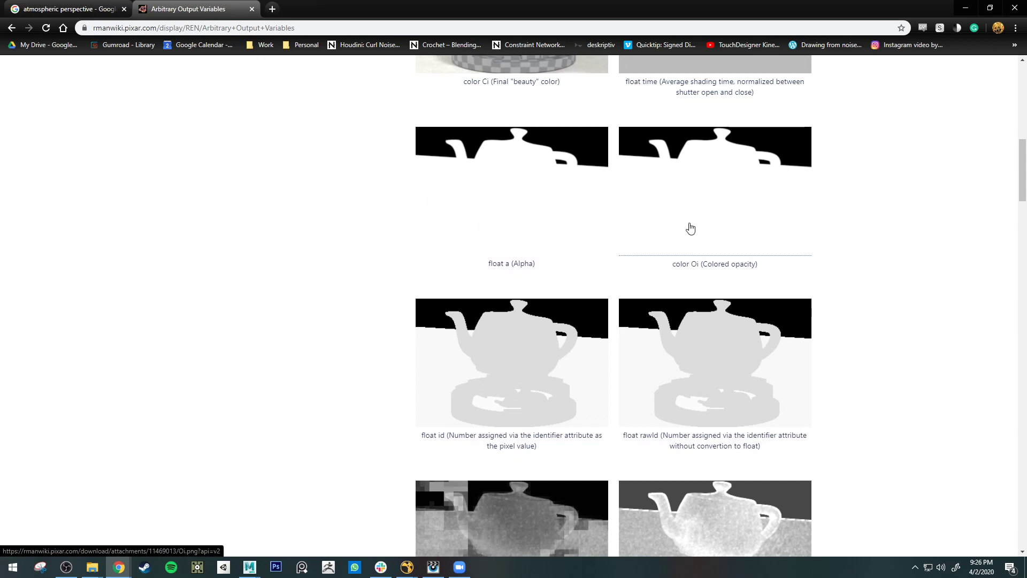
{"action": "scroll", "coordinate": [690, 228], "scroll_direction": "up", "scroll_amount": 5}
{"action": "scroll", "coordinate": [518, 335], "scroll_direction": "down", "scroll_amount": 4}
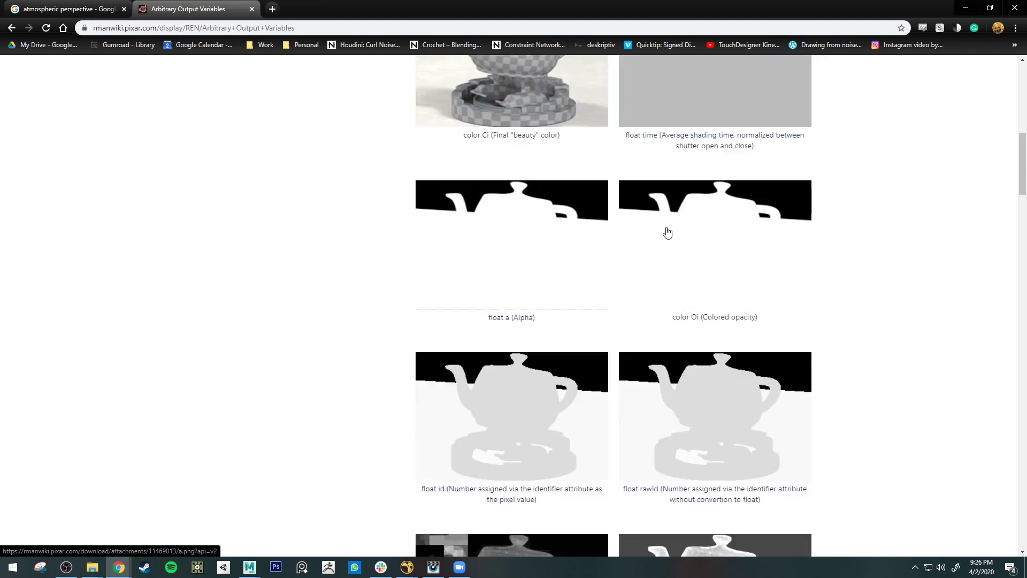
{"action": "scroll", "coordinate": [571, 238], "scroll_direction": "up", "scroll_amount": 2}
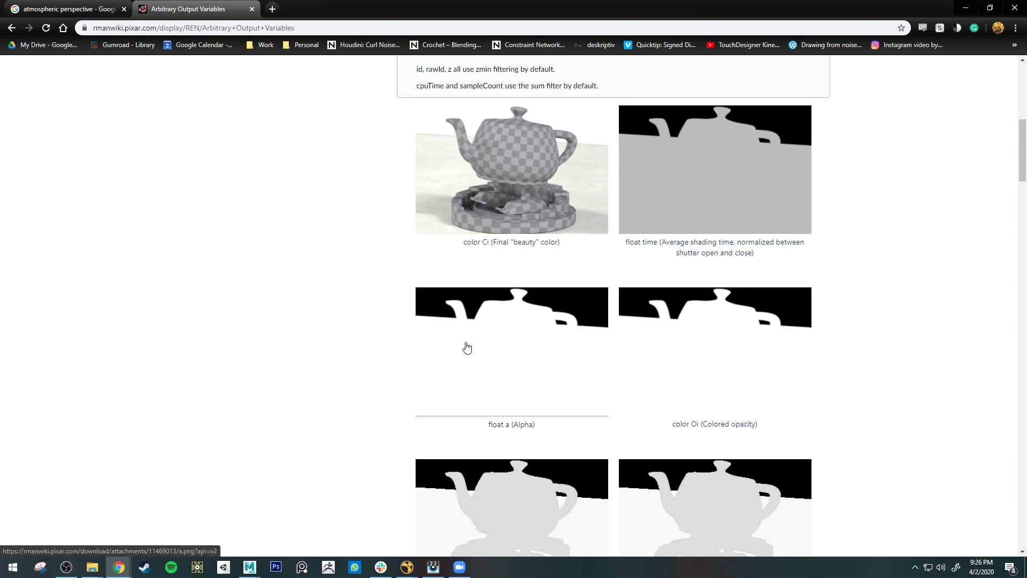
- Examine the documentation's id, rawId, cpuTime and sampleCount AOV examples
{"action": "scroll", "coordinate": [658, 341], "scroll_direction": "down", "scroll_amount": 4}
{"action": "scroll", "coordinate": [658, 341], "scroll_direction": "down", "scroll_amount": 1}
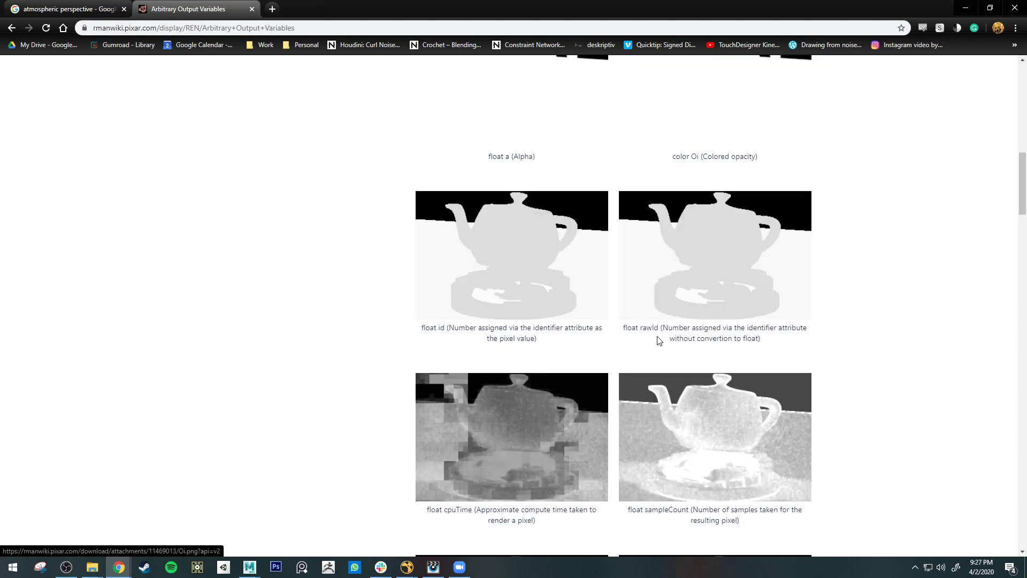
{"action": "scroll", "coordinate": [465, 378], "scroll_direction": "down", "scroll_amount": 5}
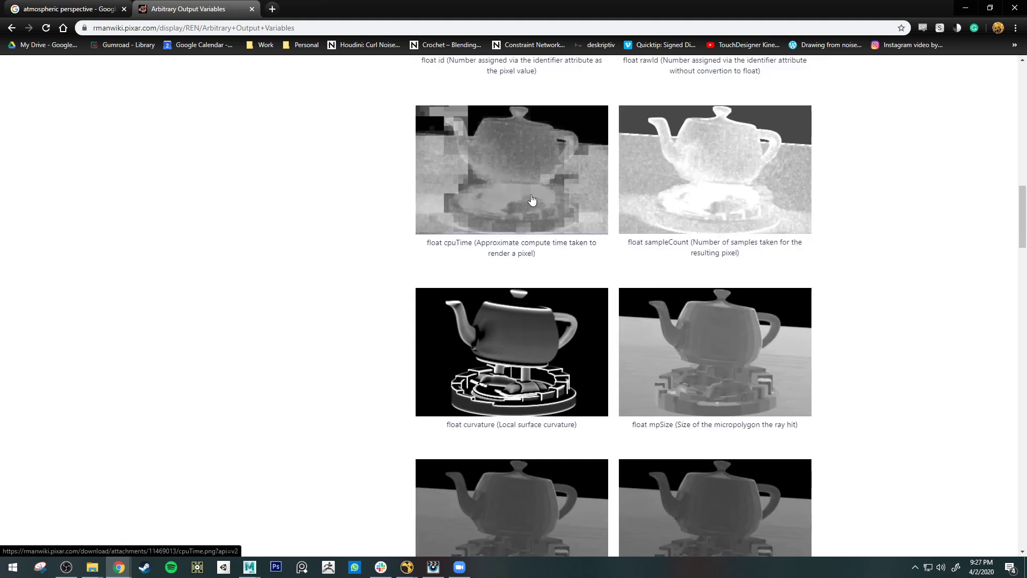
{"action": "scroll", "coordinate": [454, 266], "scroll_direction": "up", "scroll_amount": 4}
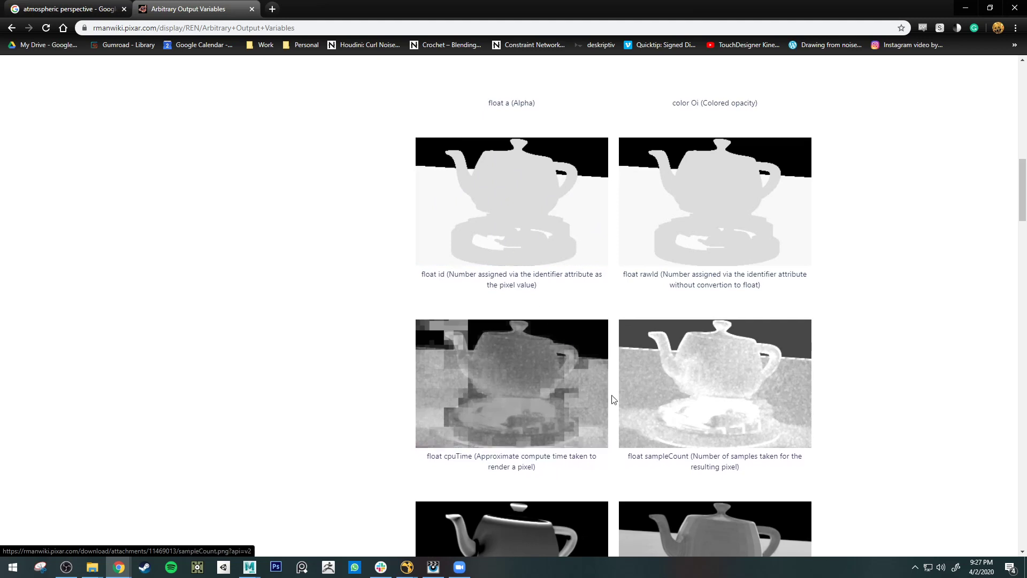
{"action": "scroll", "coordinate": [610, 396], "scroll_direction": "down", "scroll_amount": 4}
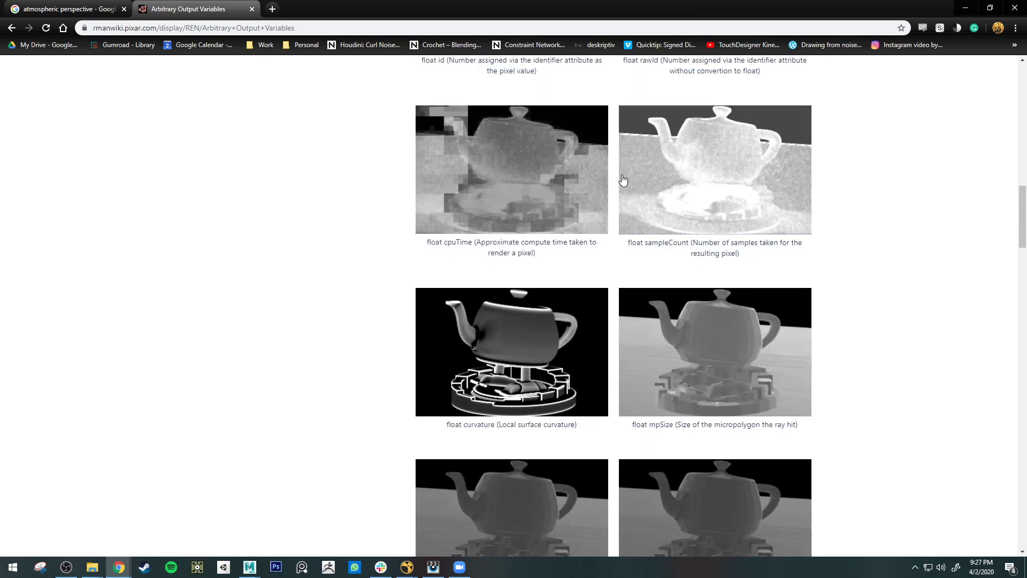
- Switch to Maya's Render Settings, collapse the open channel groups, and review the available AOV channels in the Standard group
{"action": "left_click", "coordinate": [254, 566]}
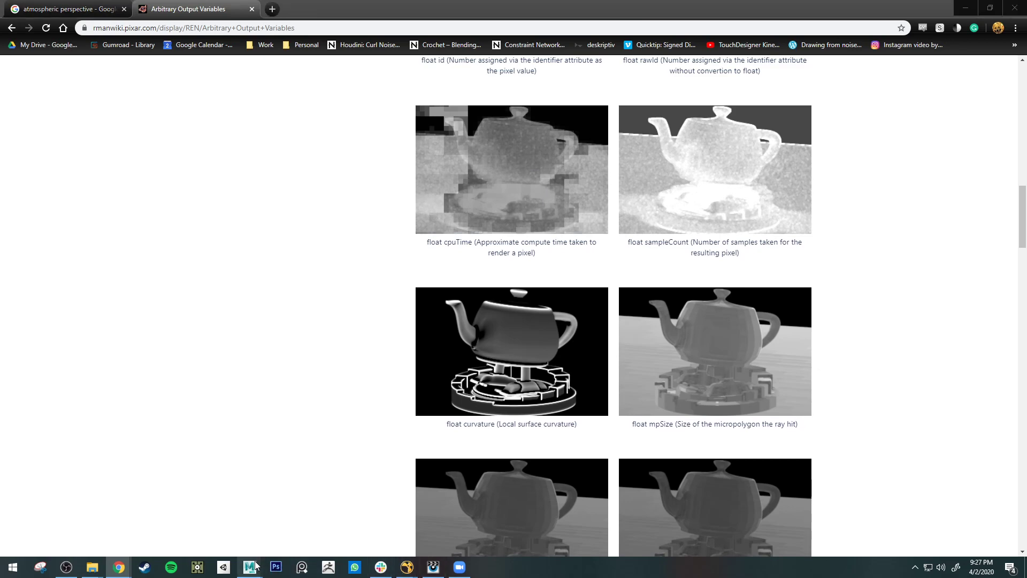
{"action": "left_click", "coordinate": [310, 516]}
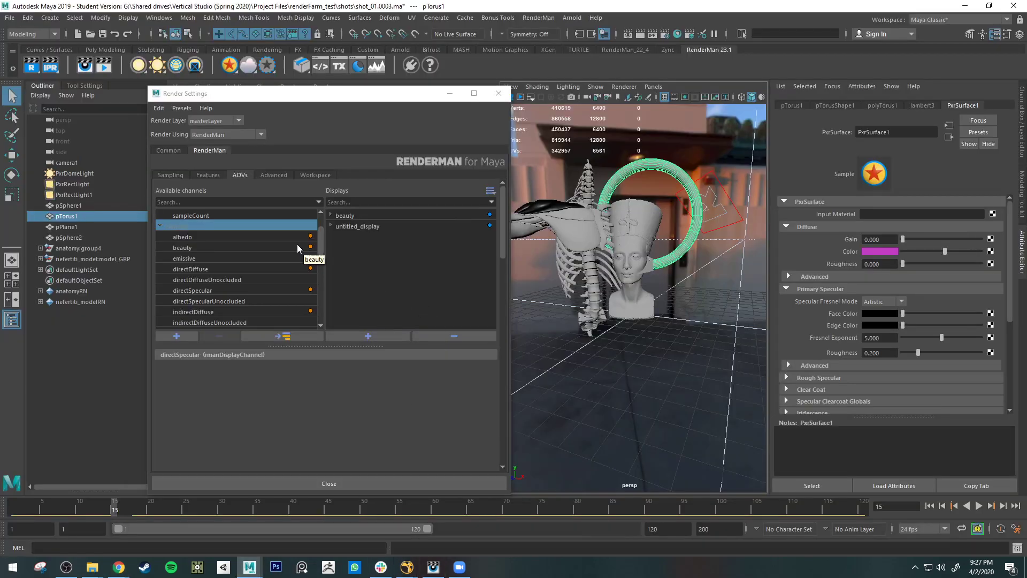
{"action": "left_click", "coordinate": [159, 227]}
{"action": "left_click", "coordinate": [160, 236]}
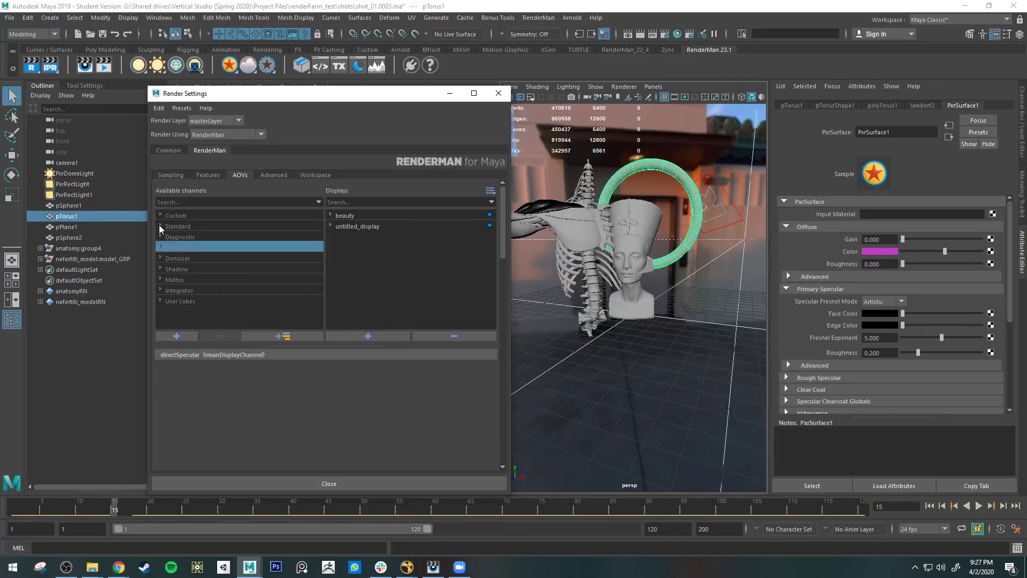
{"action": "left_click", "coordinate": [159, 226]}
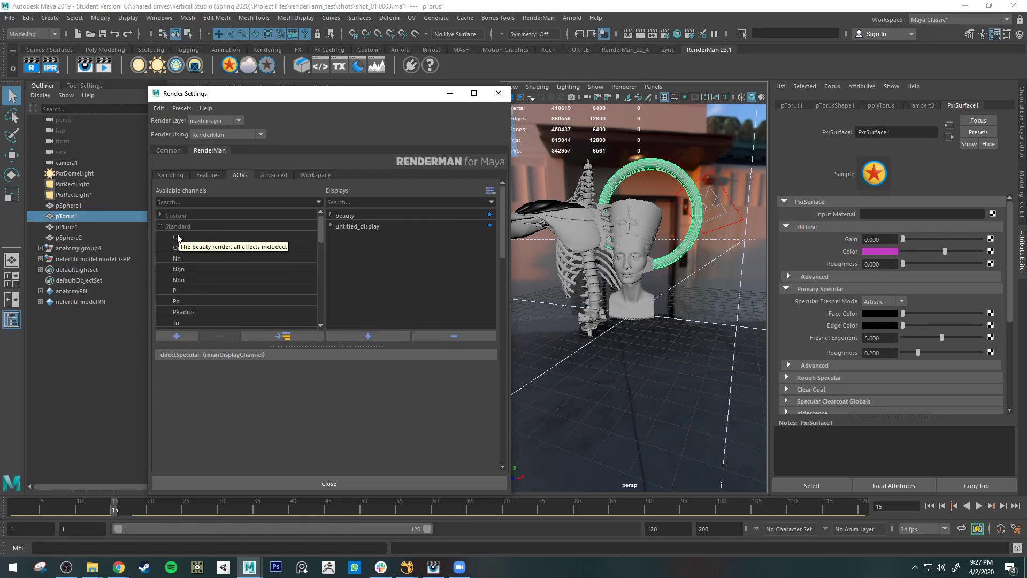
{"action": "scroll", "coordinate": [206, 294], "scroll_direction": "down", "scroll_amount": 1}
{"action": "scroll", "coordinate": [227, 269], "scroll_direction": "down", "scroll_amount": 4}
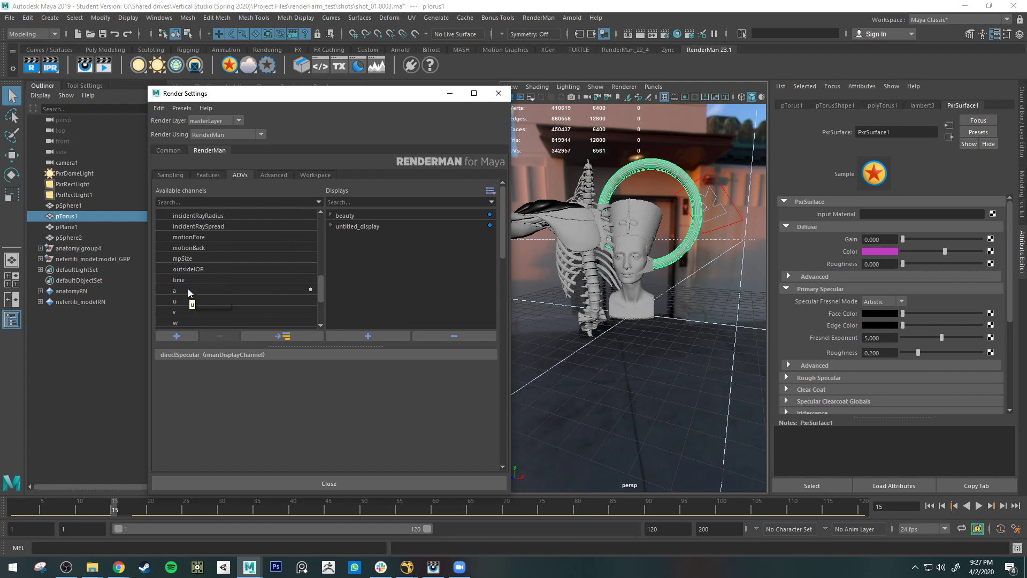
{"action": "scroll", "coordinate": [250, 296], "scroll_direction": "down", "scroll_amount": 1}
{"action": "scroll", "coordinate": [251, 296], "scroll_direction": "up", "scroll_amount": 6}
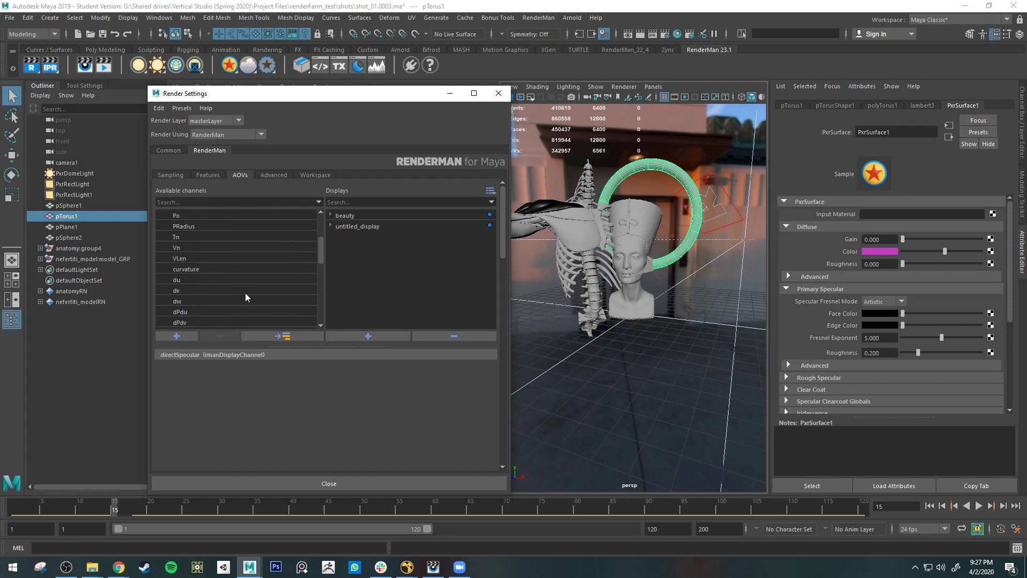
- Collapse the Standard channels, expand the Diagnostic group and select its sampleCount channel
{"action": "left_click", "coordinate": [160, 225]}
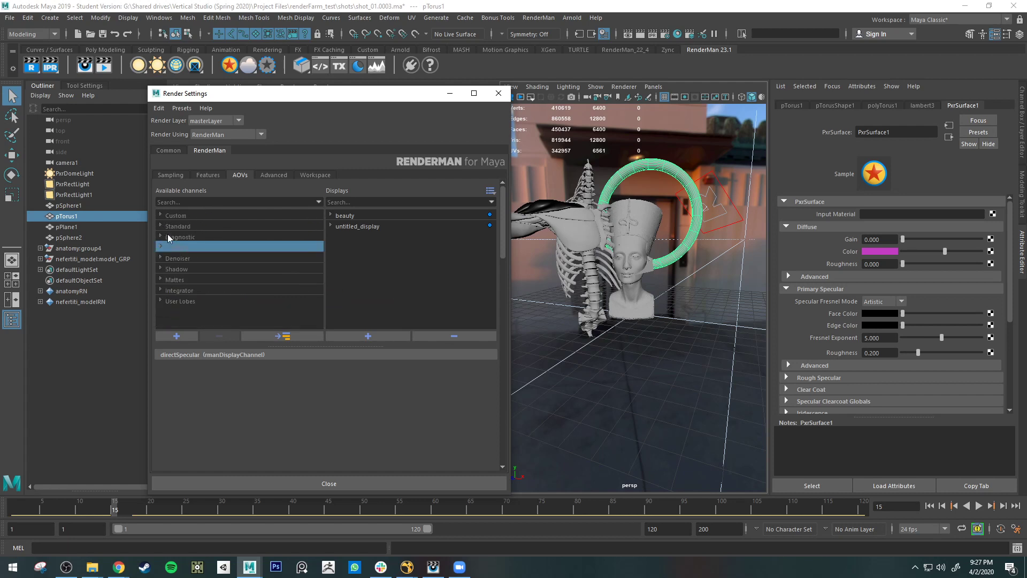
{"action": "left_click", "coordinate": [159, 236]}
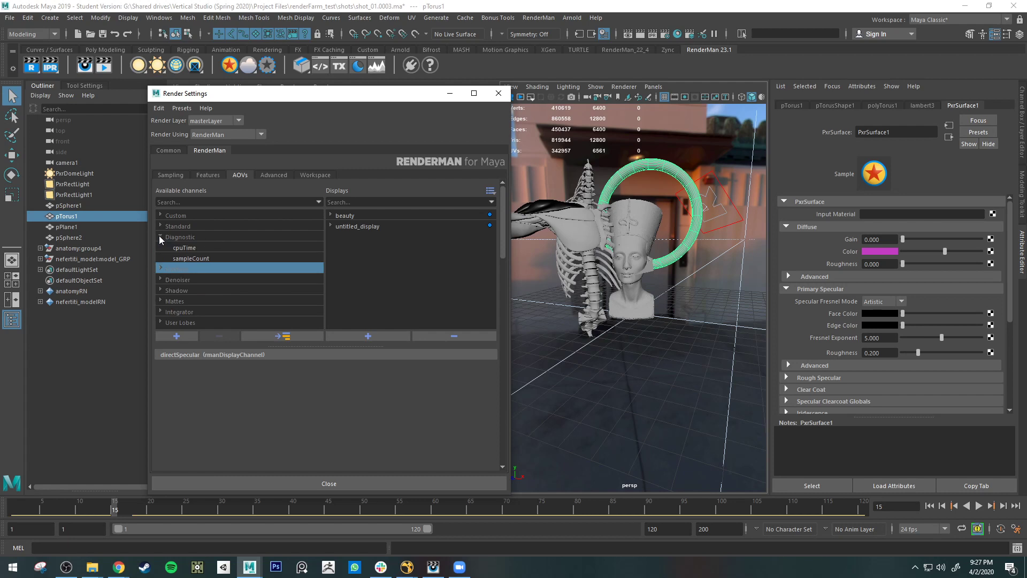
{"action": "left_click", "coordinate": [188, 258]}
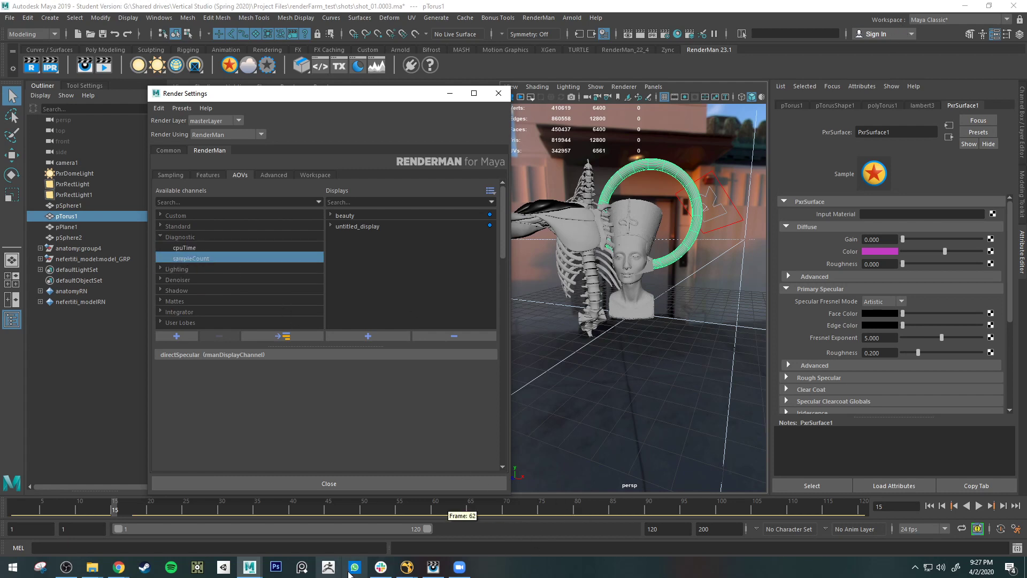
- Switch to Chrome's AOV documentation and examine the curvature, mpSize, ray bias, incident ray and point position examples
{"action": "left_click", "coordinate": [120, 568]}
{"action": "left_click", "coordinate": [176, 518]}
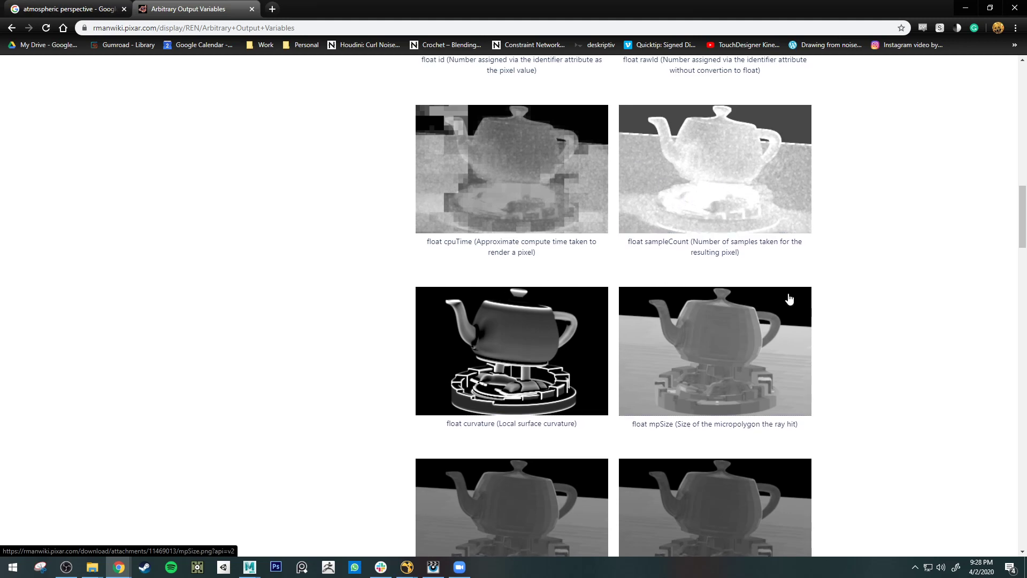
{"action": "scroll", "coordinate": [491, 159], "scroll_direction": "down", "scroll_amount": 4}
{"action": "scroll", "coordinate": [491, 159], "scroll_direction": "up", "scroll_amount": 2}
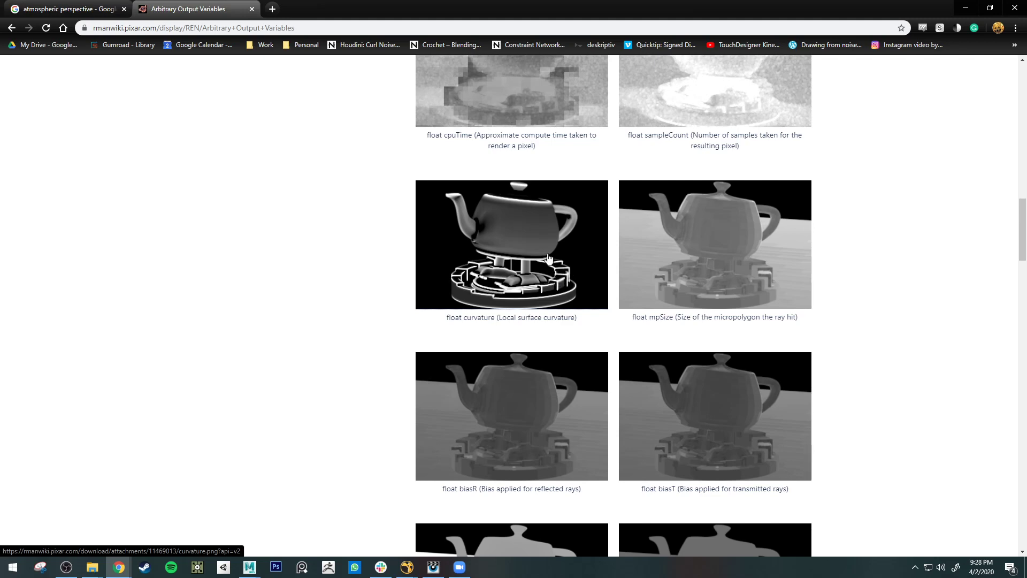
{"action": "scroll", "coordinate": [850, 257], "scroll_direction": "down", "scroll_amount": 5}
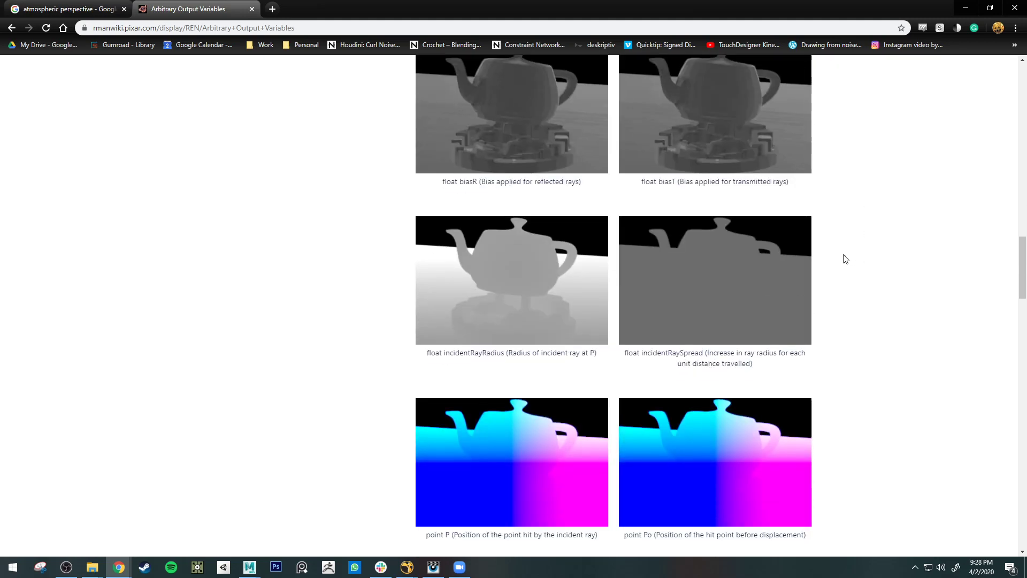
- Examine the documentation's surface normal, dPdtime velocity and motion vector AOV examples
{"action": "scroll", "coordinate": [845, 259], "scroll_direction": "down", "scroll_amount": 13}
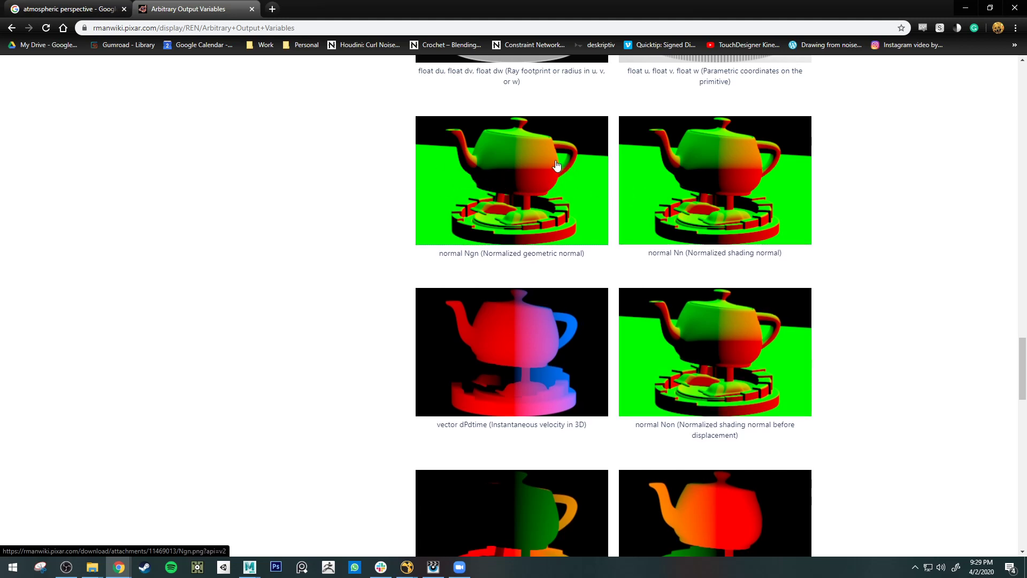
{"action": "scroll", "coordinate": [556, 165], "scroll_direction": "down", "scroll_amount": 5}
{"action": "scroll", "coordinate": [556, 165], "scroll_direction": "up", "scroll_amount": 1}
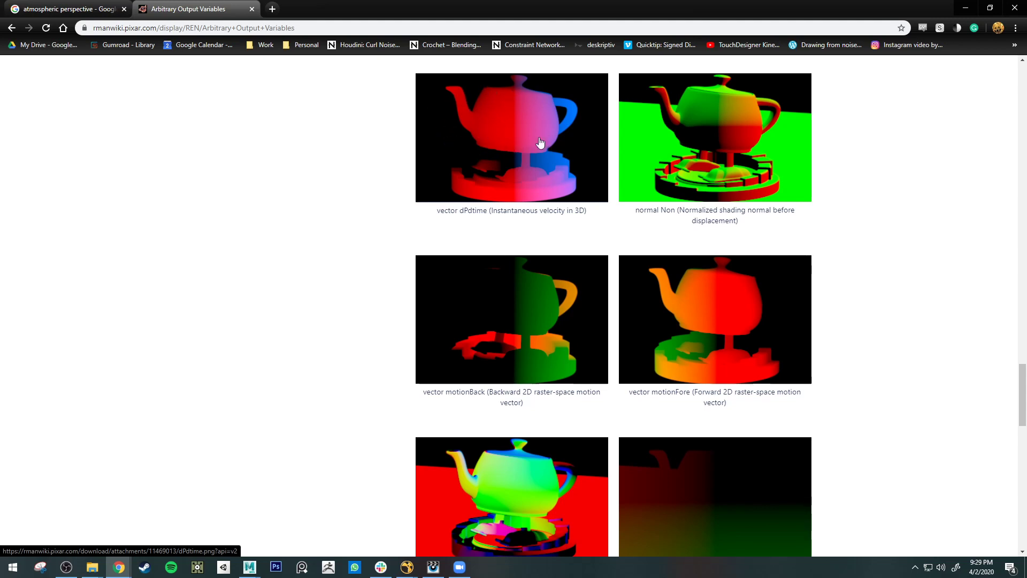
- Examine the VLen and z depth examples and the Integrator (Global) AOVs table, and return to the page's beginning
{"action": "scroll", "coordinate": [551, 184], "scroll_direction": "down", "scroll_amount": 10}
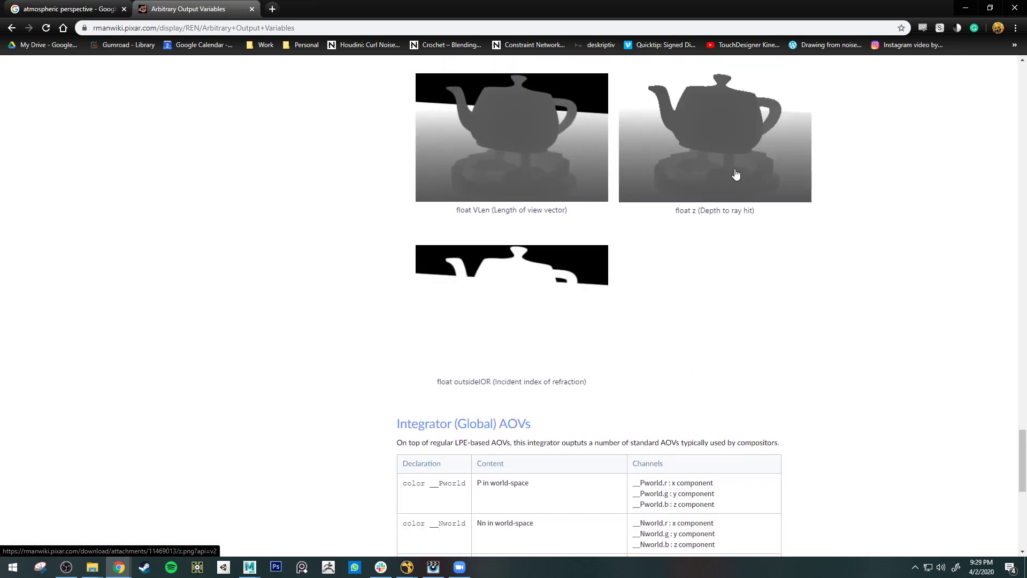
{"action": "scroll", "coordinate": [908, 256], "scroll_direction": "up", "scroll_amount": 2}
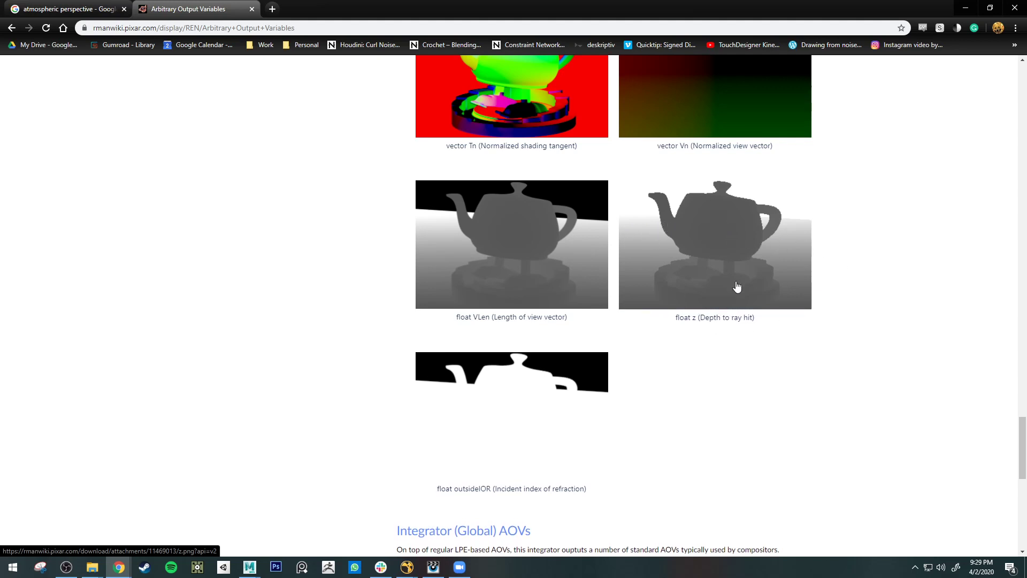
{"action": "scroll", "coordinate": [728, 302], "scroll_direction": "up", "scroll_amount": 6}
{"action": "scroll", "coordinate": [726, 310], "scroll_direction": "down", "scroll_amount": 5}
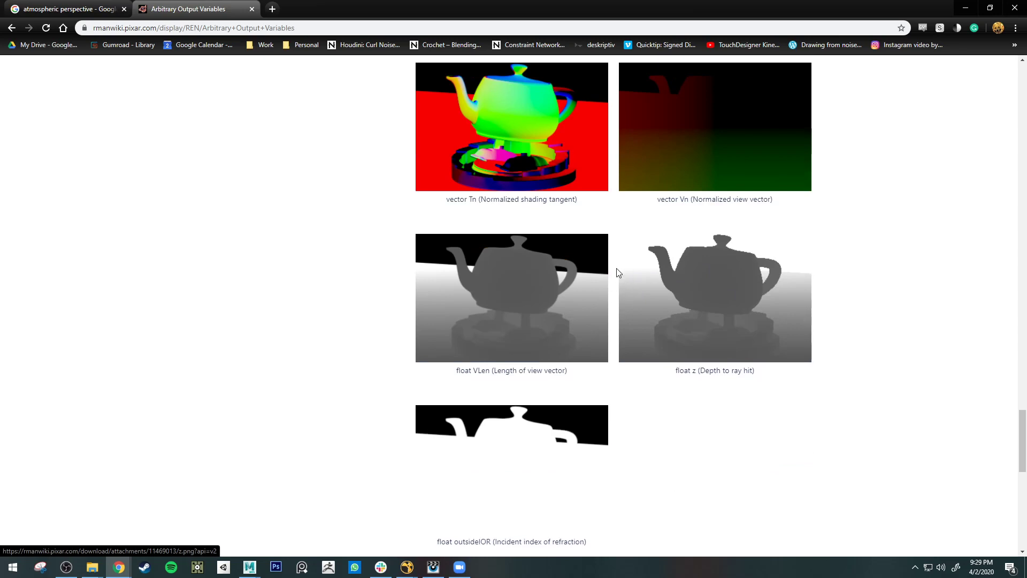
{"action": "scroll", "coordinate": [825, 390], "scroll_direction": "down", "scroll_amount": 4}
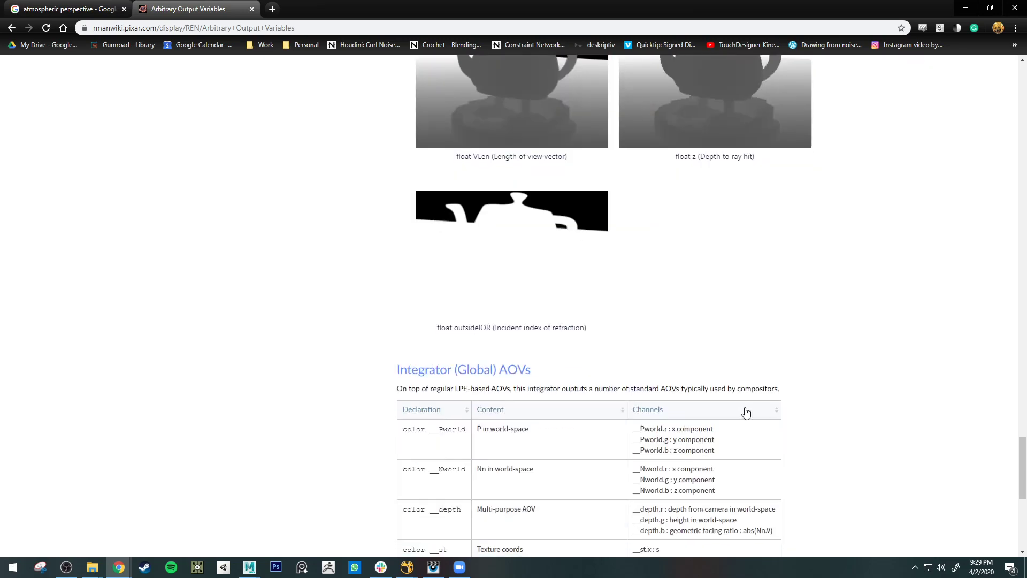
{"action": "scroll", "coordinate": [733, 243], "scroll_direction": "up", "scroll_amount": 20}
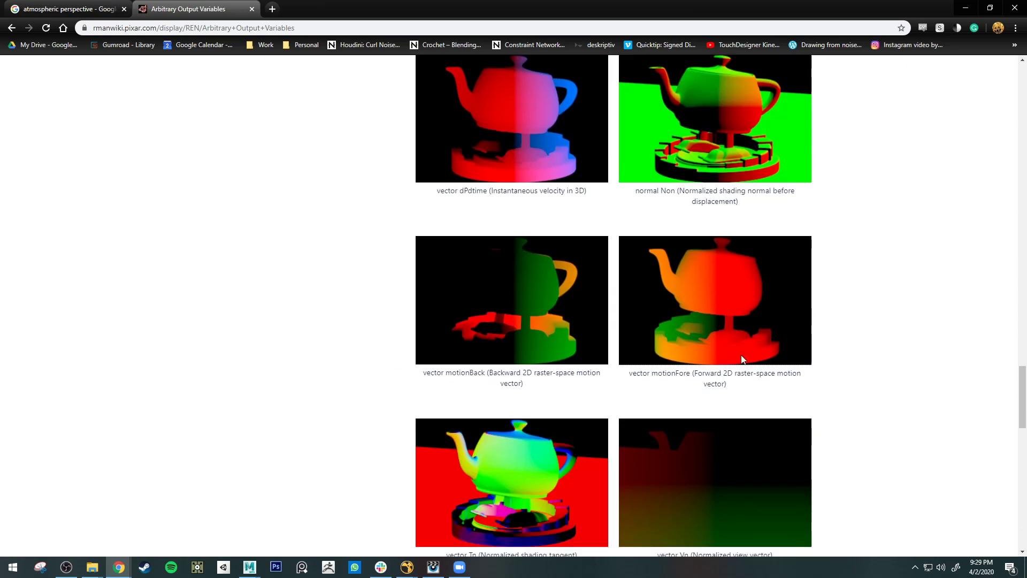
{"action": "scroll", "coordinate": [582, 225], "scroll_direction": "up", "scroll_amount": 20}
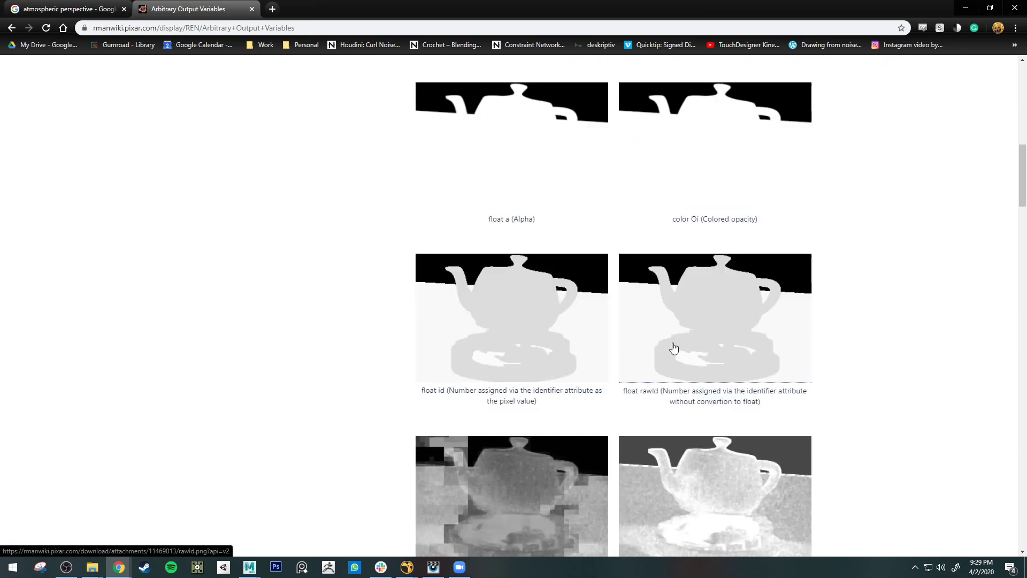
- Switch to the image viewer over Maya, examine the untitled_display a, z and dPdtime passes, and minimize the viewer
{"action": "left_click", "coordinate": [433, 567]}
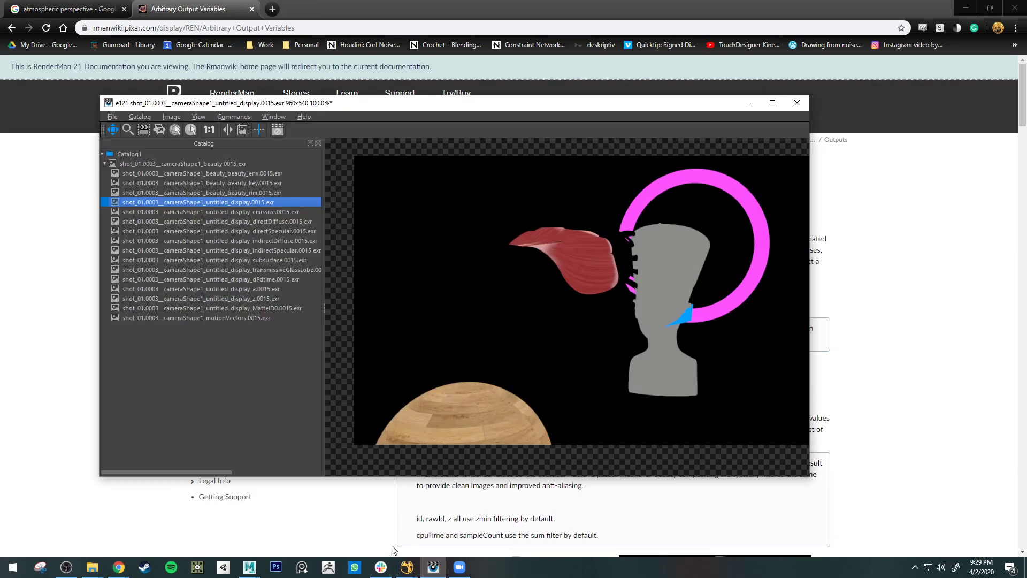
{"action": "mouse_move", "coordinate": [249, 567]}
{"action": "left_click", "coordinate": [287, 529]}
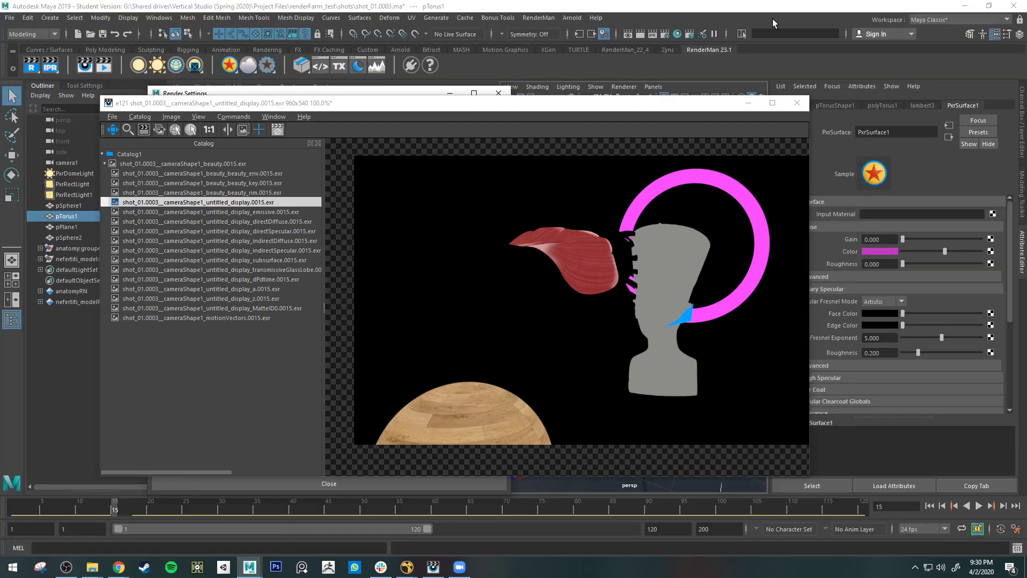
{"action": "left_click", "coordinate": [267, 291]}
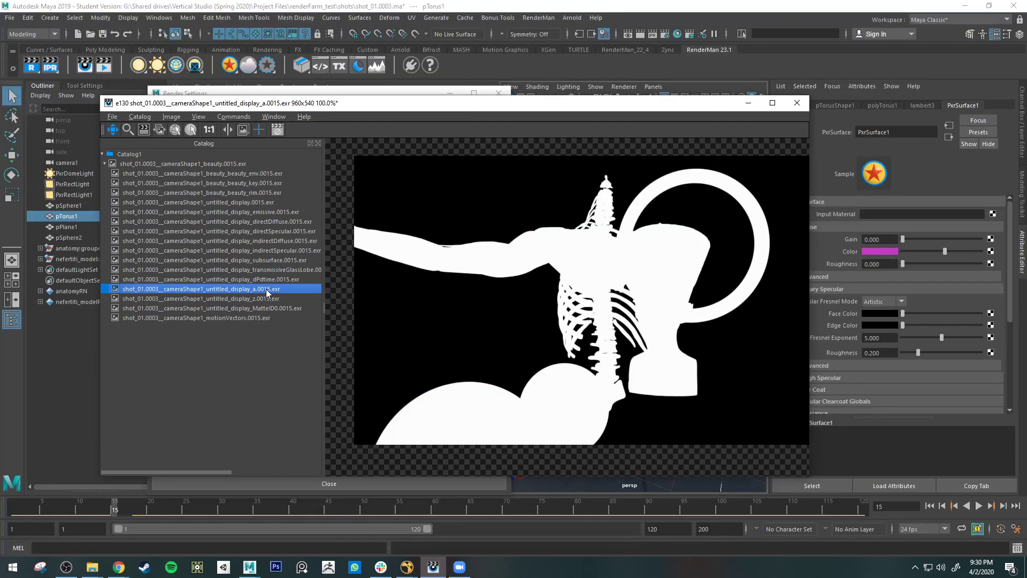
{"action": "left_click", "coordinate": [264, 298]}
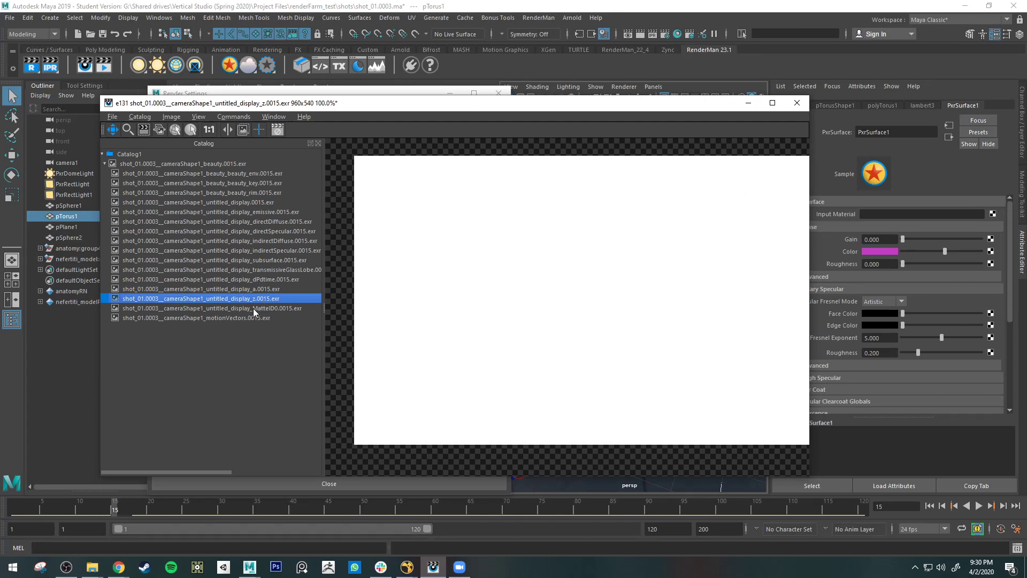
{"action": "left_click", "coordinate": [279, 279]}
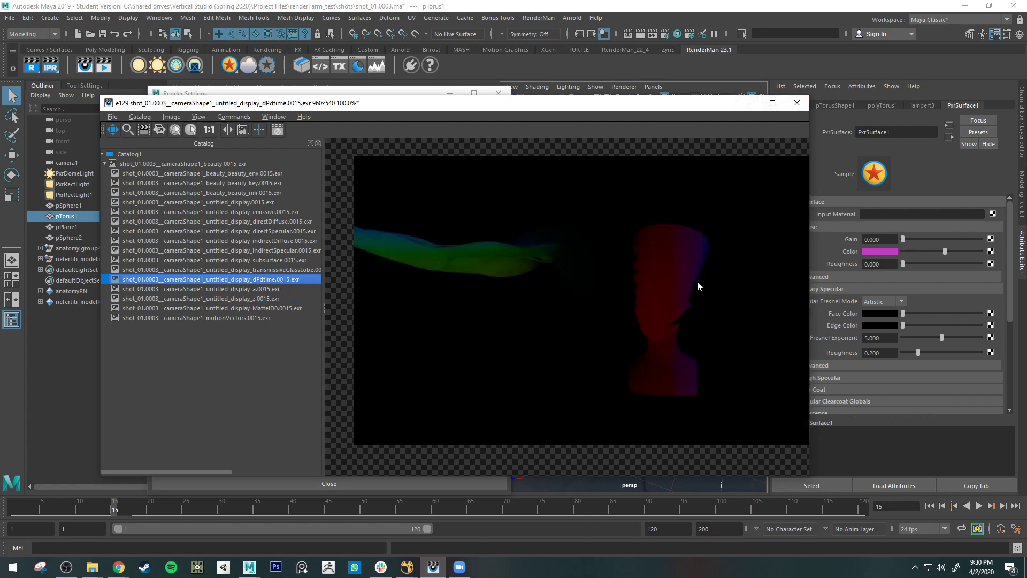
{"action": "left_click", "coordinate": [748, 105]}
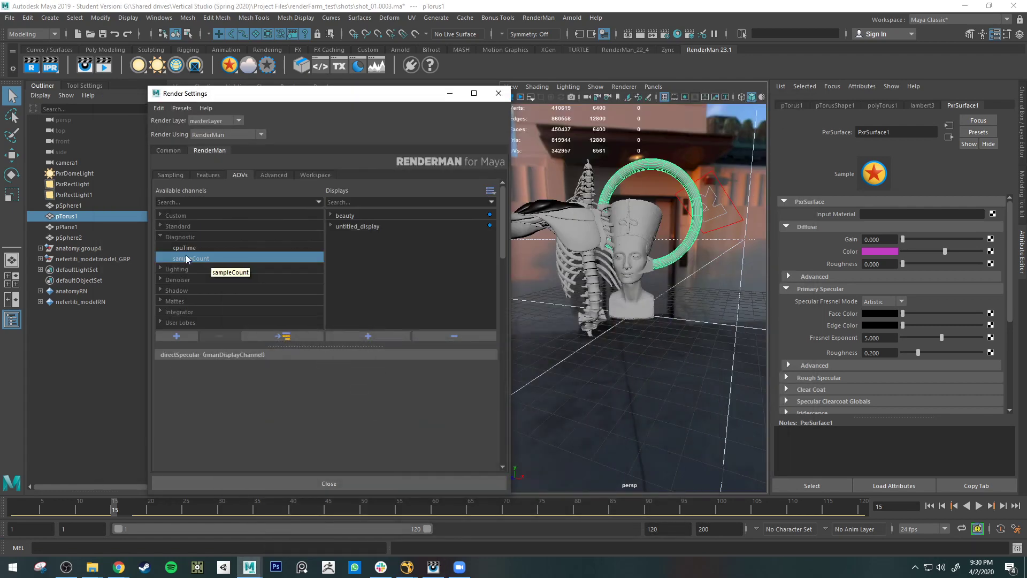
- Switch from the Diagnostic to the Standard group of available channels and list the channels assigned to untitled_display
{"action": "left_click", "coordinate": [160, 237]}
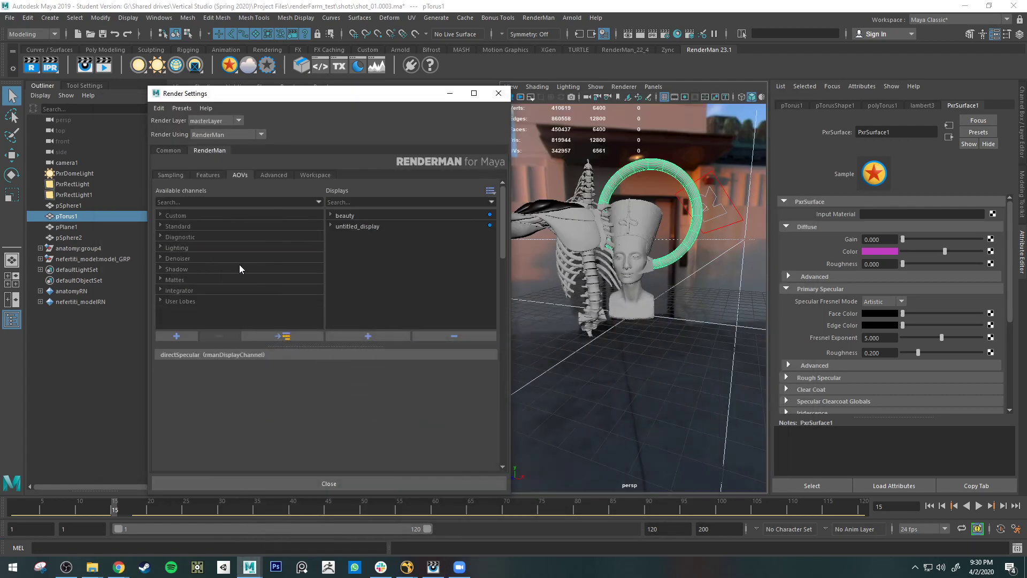
{"action": "left_click", "coordinate": [161, 226]}
{"action": "scroll", "coordinate": [204, 230], "scroll_direction": "down", "scroll_amount": 3}
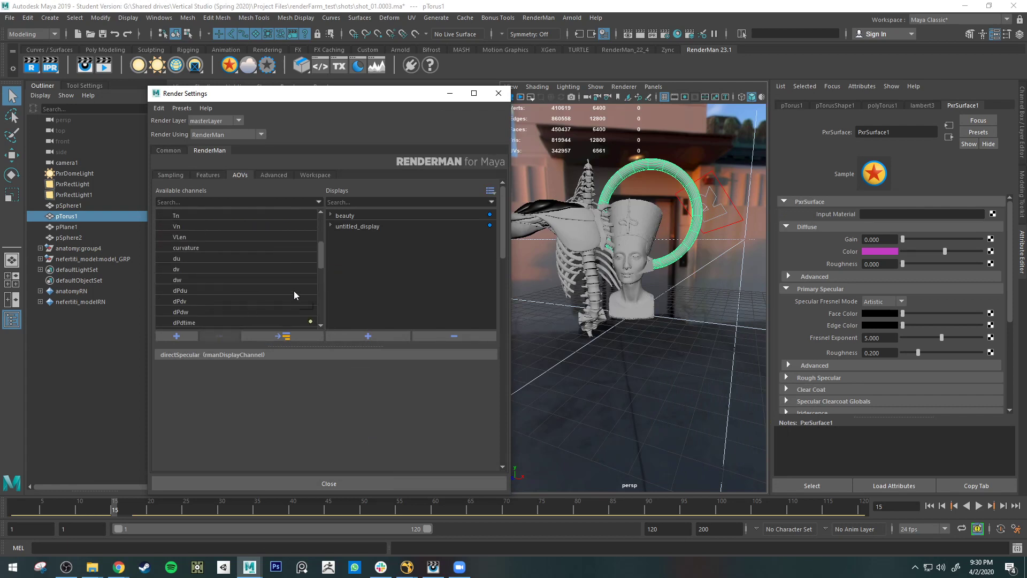
{"action": "left_click_drag", "start_coordinate": [293, 290], "coordinate": [331, 223]}
{"action": "scroll", "coordinate": [210, 271], "scroll_direction": "down", "scroll_amount": 5}
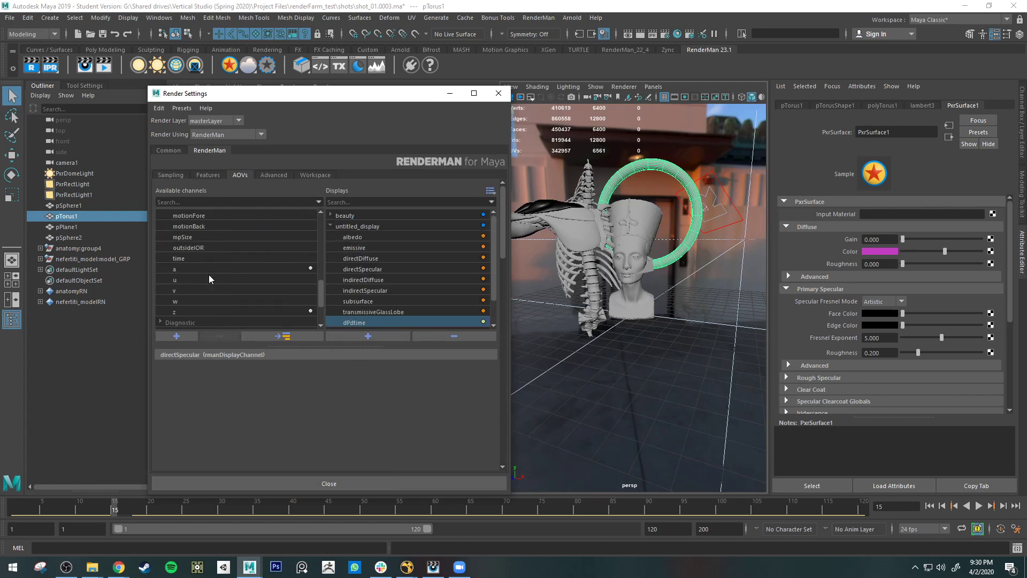
{"action": "scroll", "coordinate": [208, 274], "scroll_direction": "down", "scroll_amount": 1}
- Select the a, z and dPdtime channels together in the Standard channels and review them
{"action": "left_click", "coordinate": [192, 240]}
{"action": "left_click", "coordinate": [221, 279]}
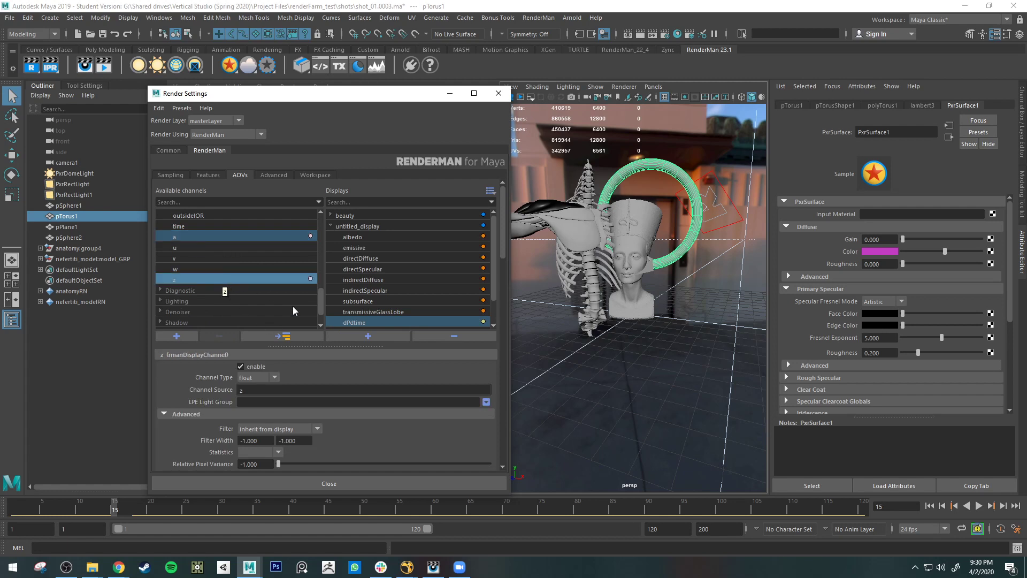
{"action": "scroll", "coordinate": [230, 287], "scroll_direction": "up", "scroll_amount": 3}
{"action": "scroll", "coordinate": [230, 287], "scroll_direction": "up", "scroll_amount": 1}
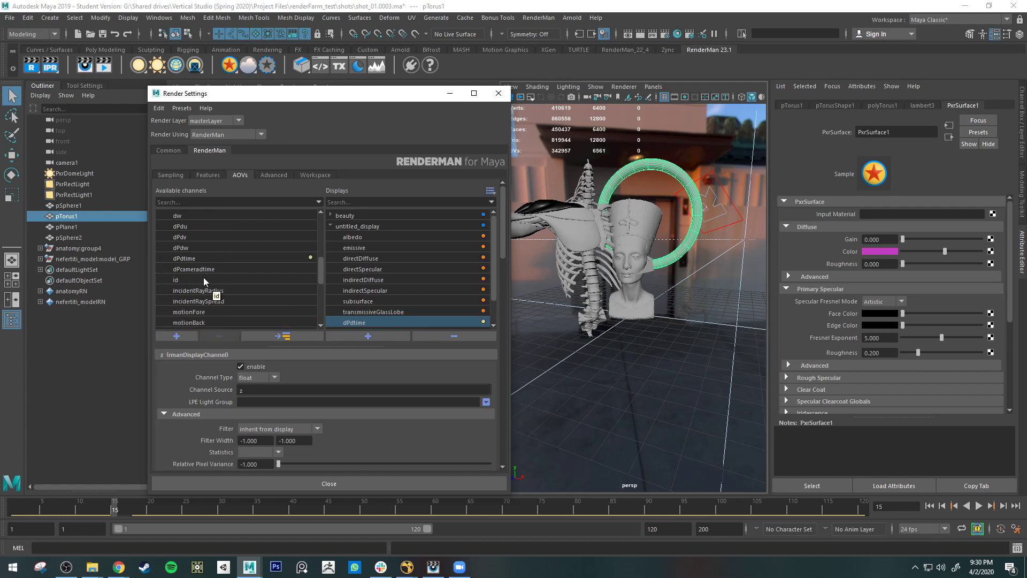
{"action": "left_click", "coordinate": [198, 255], "text": "ctrl"}
{"action": "scroll", "coordinate": [243, 278], "scroll_direction": "down", "scroll_amount": 2}
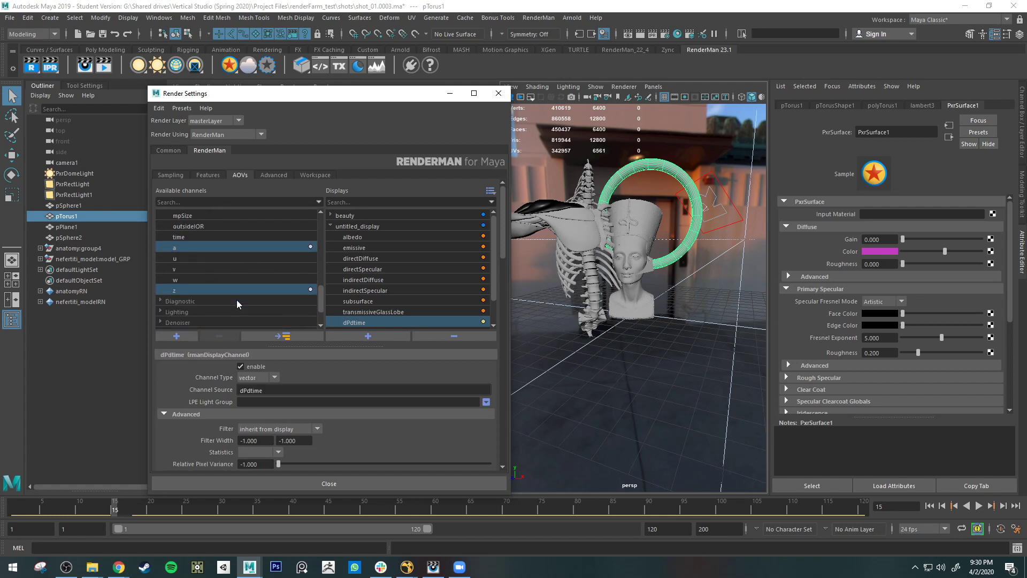
{"action": "scroll", "coordinate": [236, 298], "scroll_direction": "up", "scroll_amount": 2}
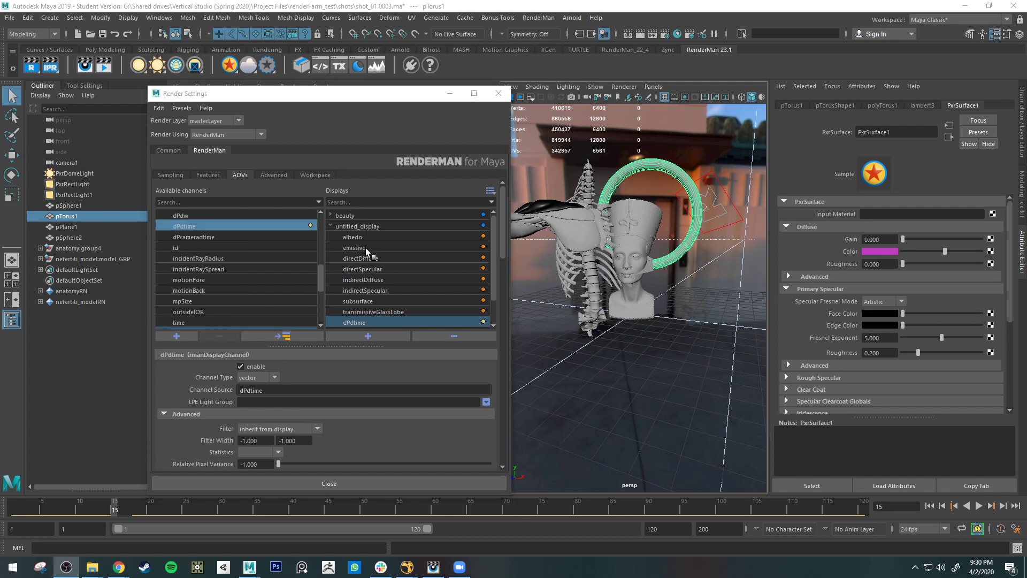
- Inspect untitled_display and the settings of its z and dPdtime channels
{"action": "left_click", "coordinate": [373, 227]}
{"action": "left_click", "coordinate": [330, 226]}
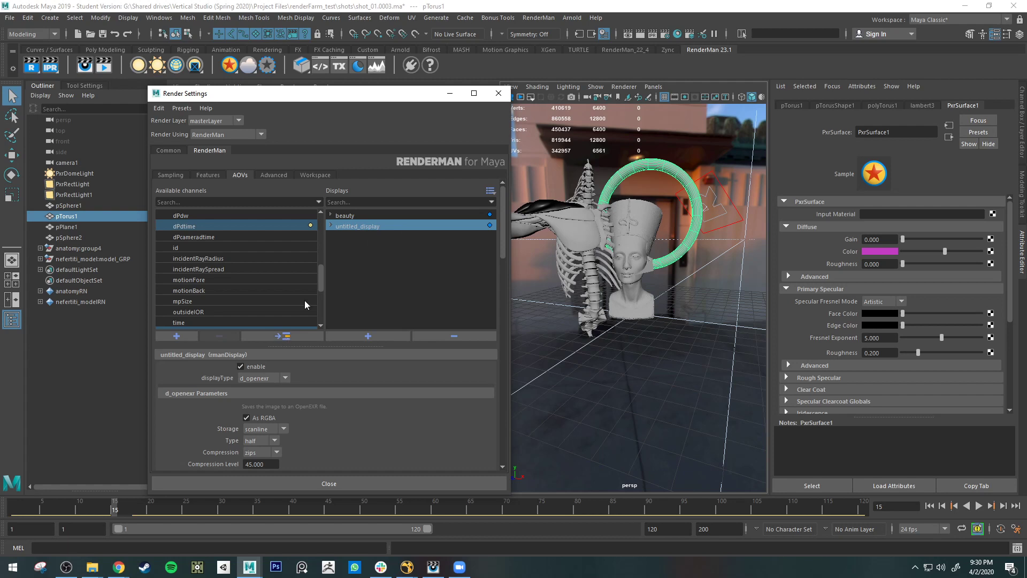
{"action": "left_click", "coordinate": [330, 226]}
{"action": "scroll", "coordinate": [432, 288], "scroll_direction": "down", "scroll_amount": 2}
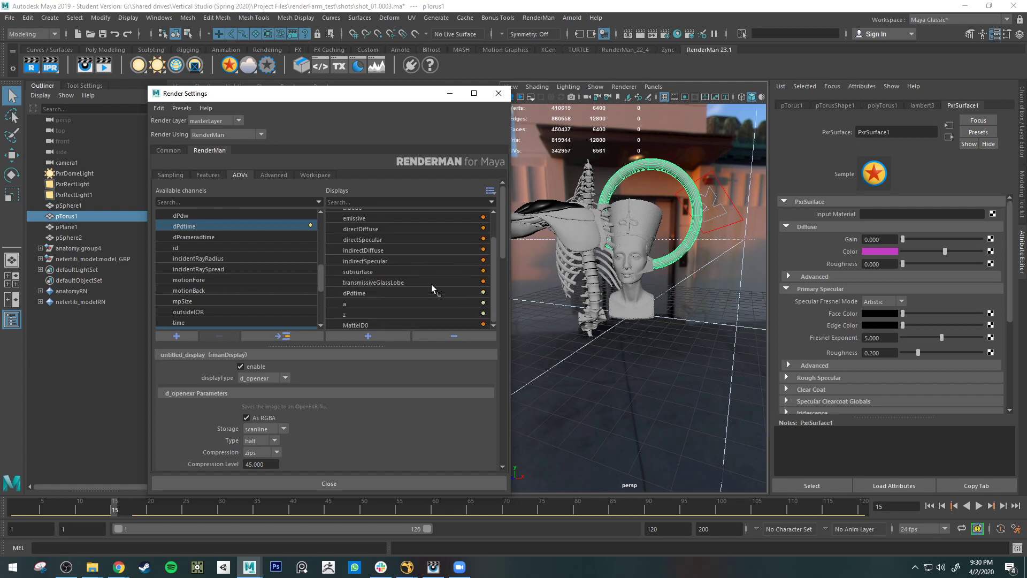
{"action": "left_click", "coordinate": [351, 303]}
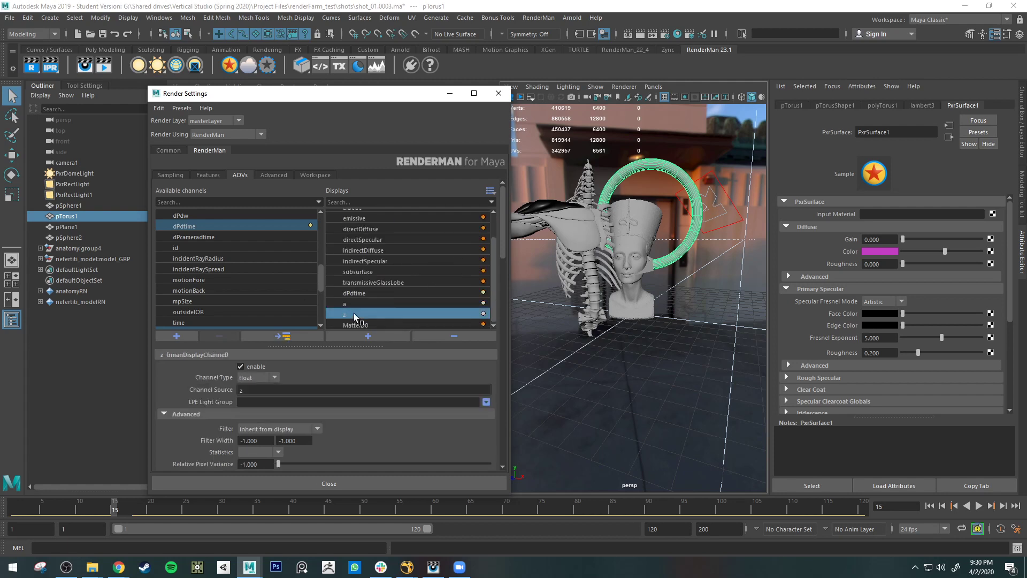
{"action": "left_click", "coordinate": [365, 294]}
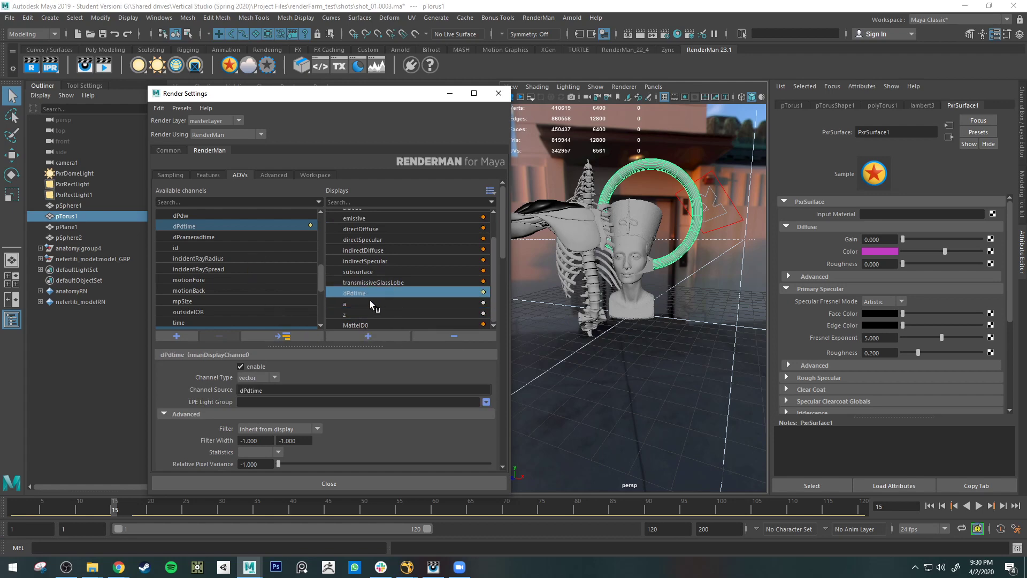
- Switch to the image viewer and display the rendered untitled_display a pass
{"action": "left_click", "coordinate": [433, 566]}
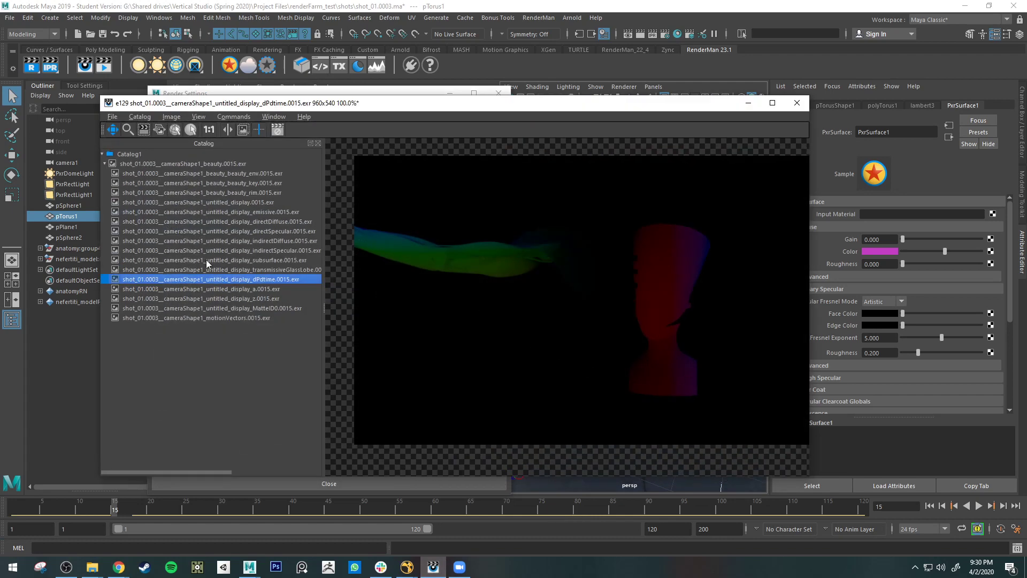
{"action": "left_click", "coordinate": [275, 289]}
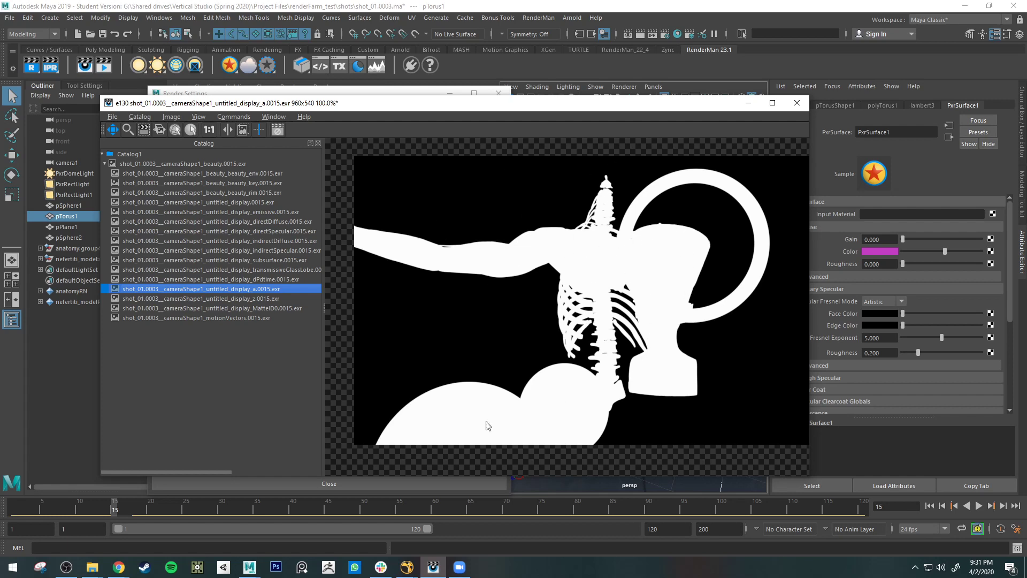
- Switch to Nuke, minimize the image viewer and show the Shuffle17 alpha output in Viewer1, framed in full
{"action": "left_click", "coordinate": [407, 567]}
{"action": "left_click", "coordinate": [459, 527]}
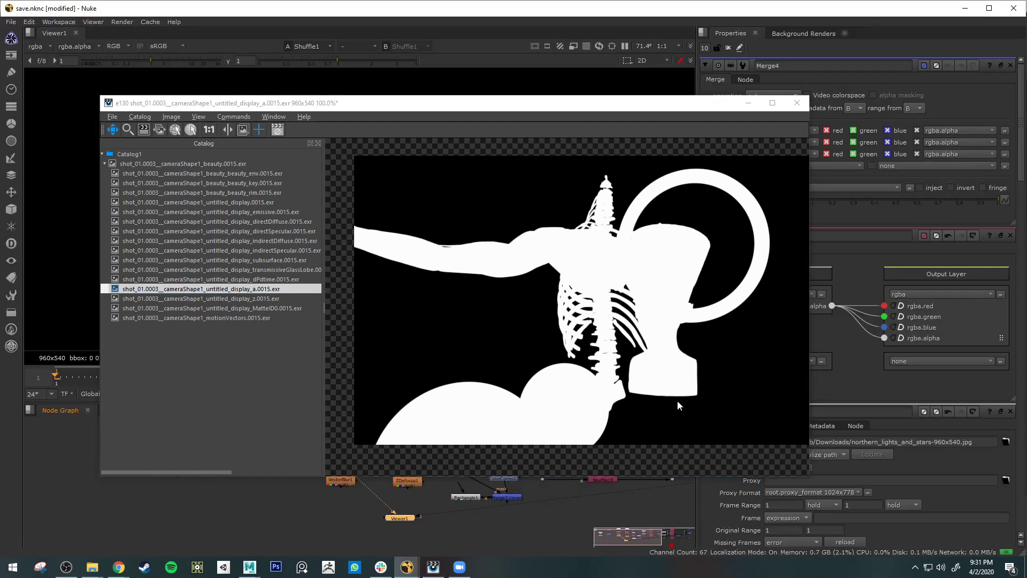
{"action": "left_click", "coordinate": [748, 102]}
{"action": "middle_click_drag", "start_coordinate": [318, 508], "coordinate": [367, 519]}
{"action": "left_click", "coordinate": [320, 444]}
{"action": "key", "text": "1"}
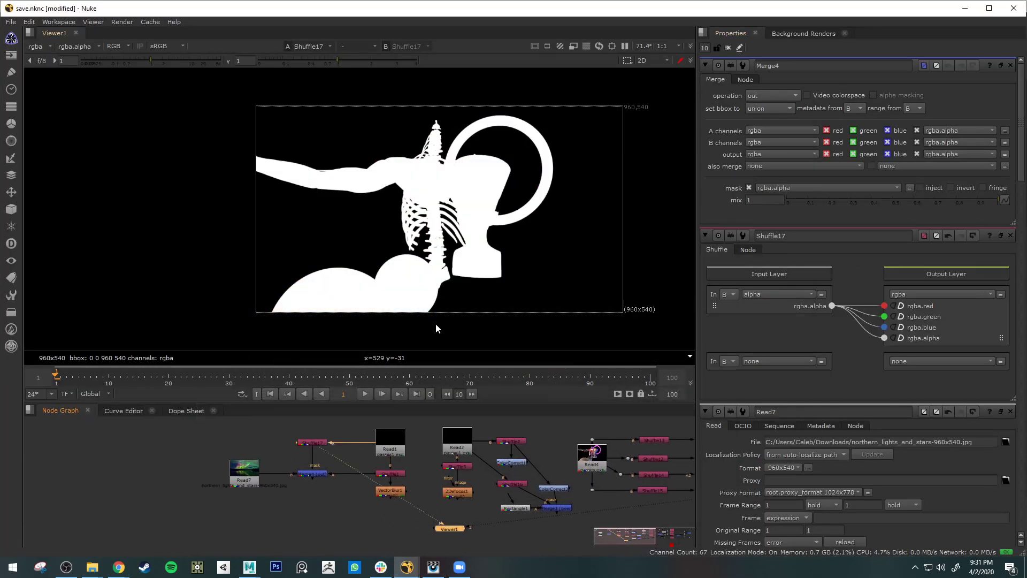
{"action": "scroll", "coordinate": [521, 345], "scroll_direction": "up", "scroll_amount": 1}
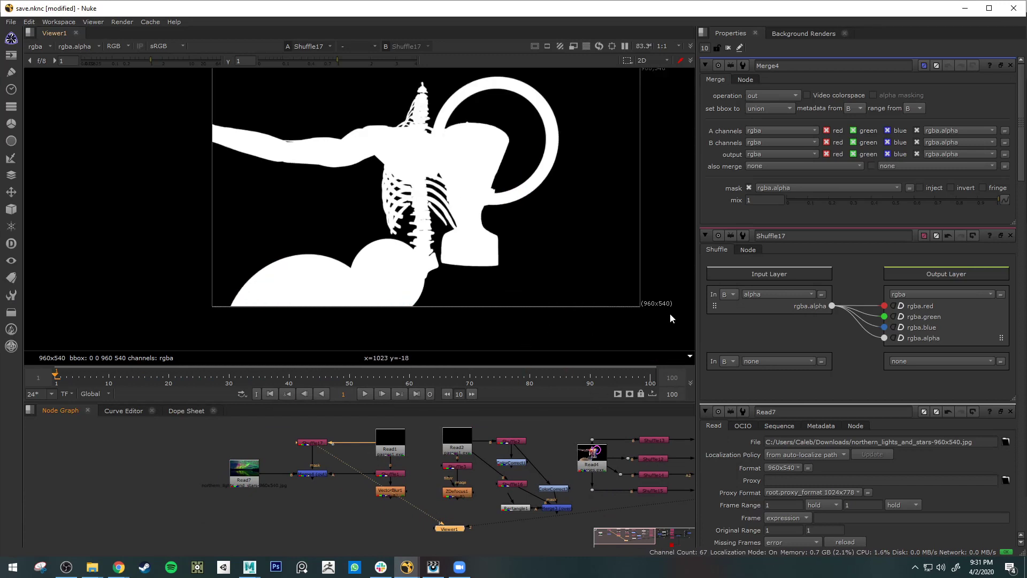
{"action": "middle_click_drag", "start_coordinate": [670, 313], "coordinate": [628, 344]}
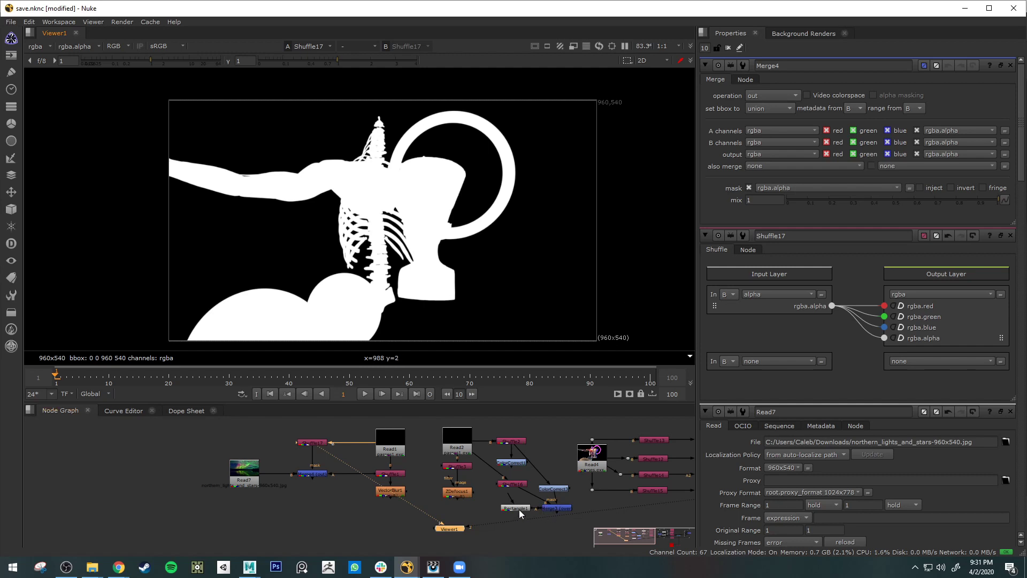
- Shift the rectangle and merge nodes slightly in the node graph and show the Shuffle1 beauty output in Viewer1
{"action": "left_click_drag", "start_coordinate": [519, 509], "coordinate": [558, 514]}
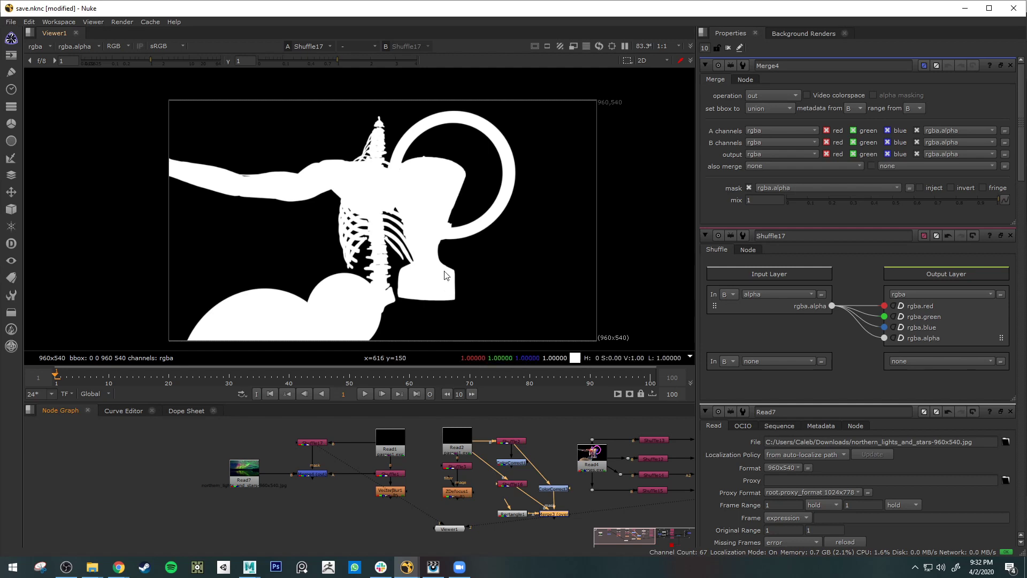
{"action": "left_click", "coordinate": [388, 474]}
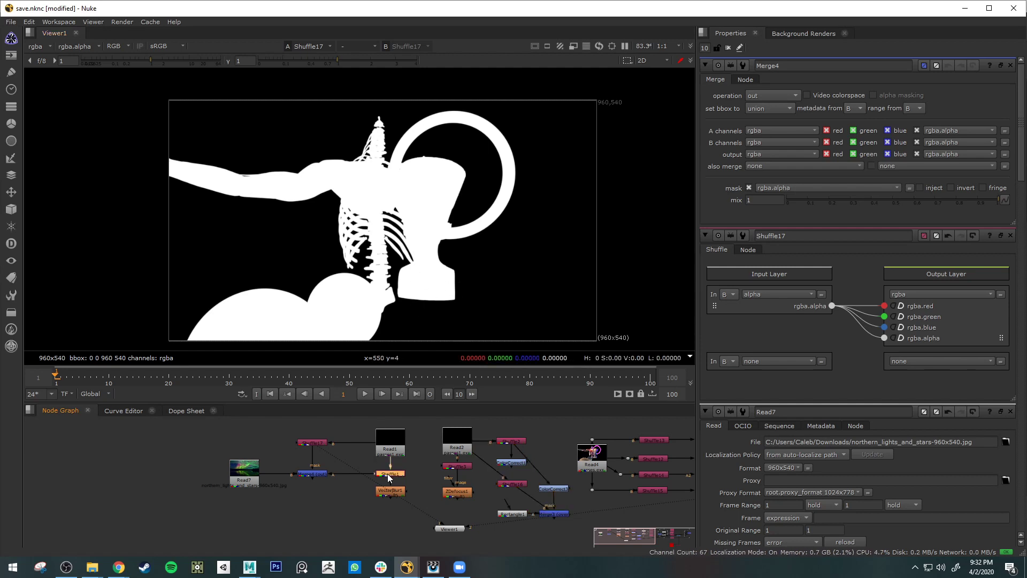
{"action": "key", "text": "1"}
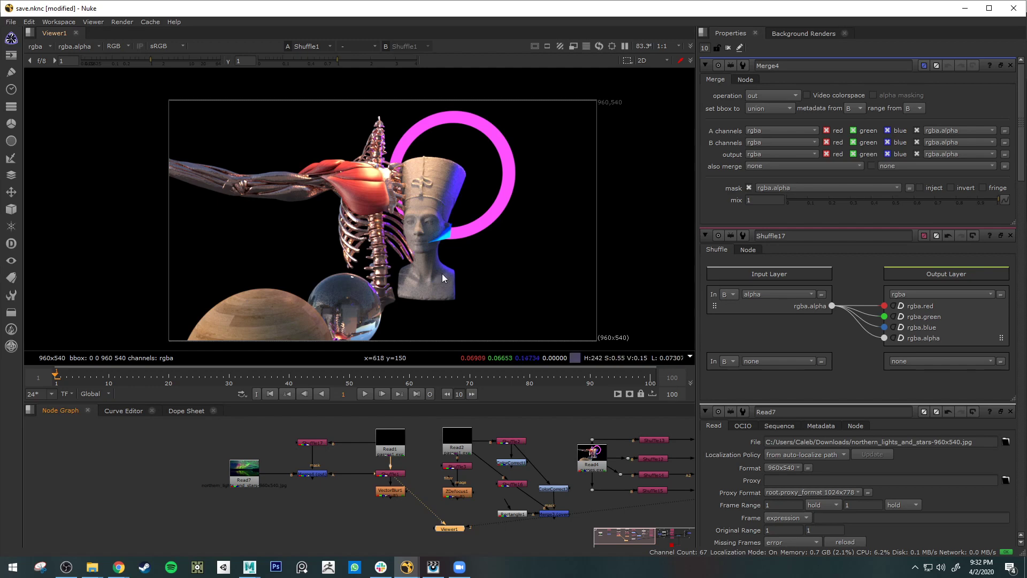
- Examine individual pixels around the bust's mouth and jaw in the beauty render, and return to the wider image
{"action": "scroll", "coordinate": [433, 275], "scroll_direction": "up", "scroll_amount": 5}
{"action": "scroll", "coordinate": [432, 270], "scroll_direction": "up", "scroll_amount": 8}
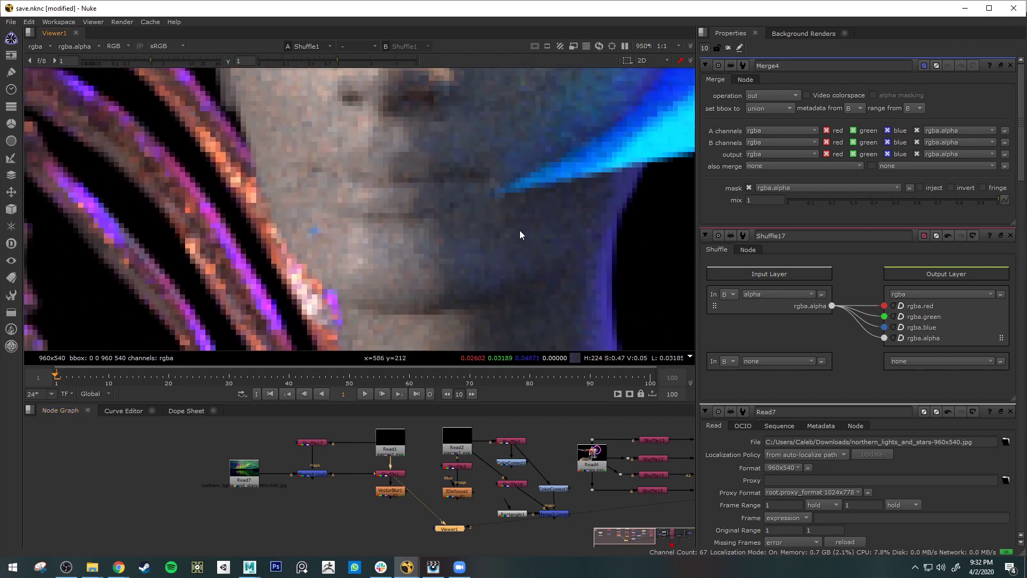
{"action": "scroll", "coordinate": [431, 214], "scroll_direction": "up", "scroll_amount": 6}
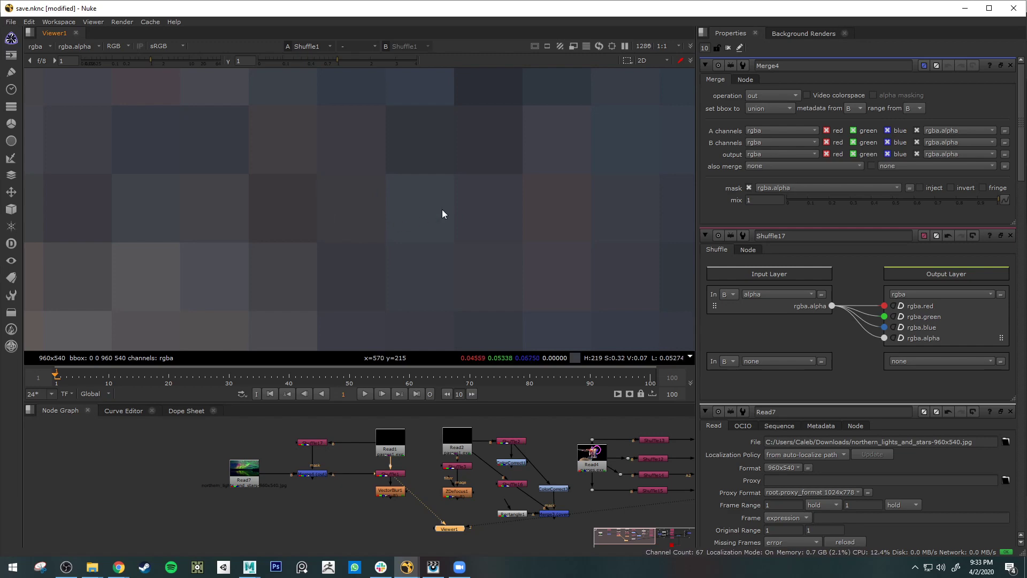
{"action": "scroll", "coordinate": [442, 210], "scroll_direction": "up", "scroll_amount": 2}
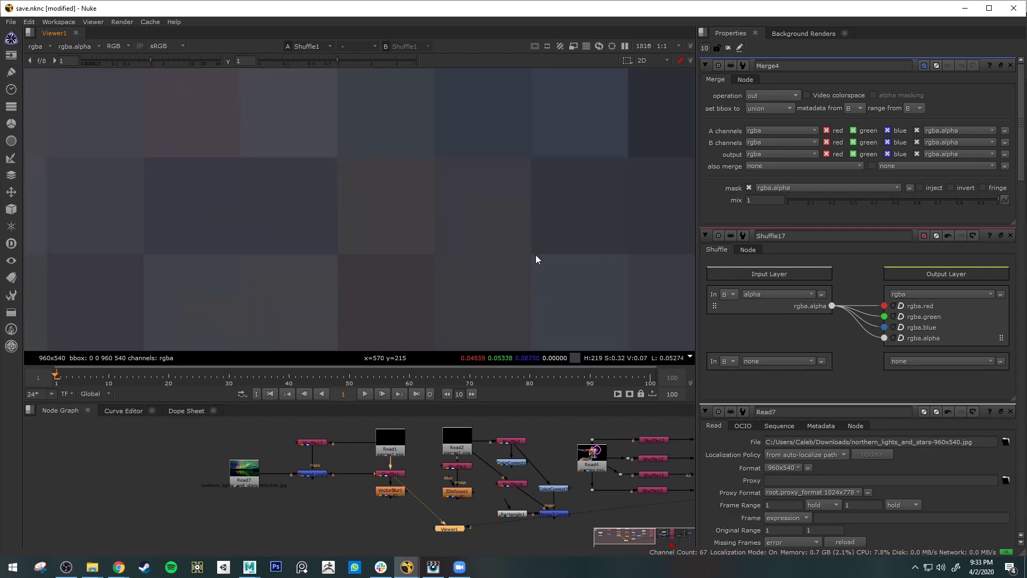
{"action": "scroll", "coordinate": [426, 211], "scroll_direction": "down", "scroll_amount": 4}
{"action": "scroll", "coordinate": [422, 205], "scroll_direction": "down", "scroll_amount": 8}
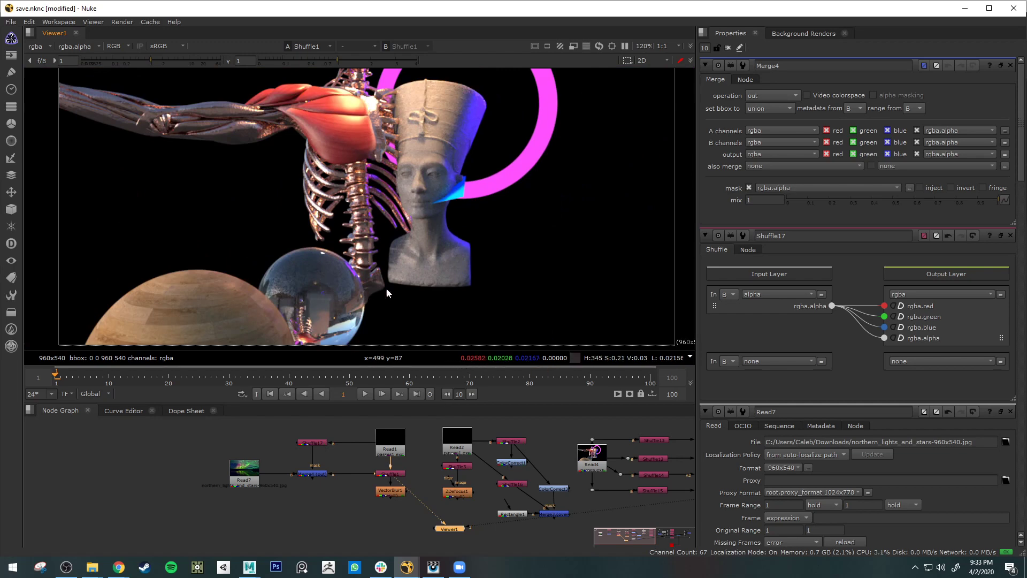
- Examine the pixels of the bust's nose and blue-lit cheek up close, and reframe the whole render
{"action": "scroll", "coordinate": [417, 201], "scroll_direction": "up", "scroll_amount": 18}
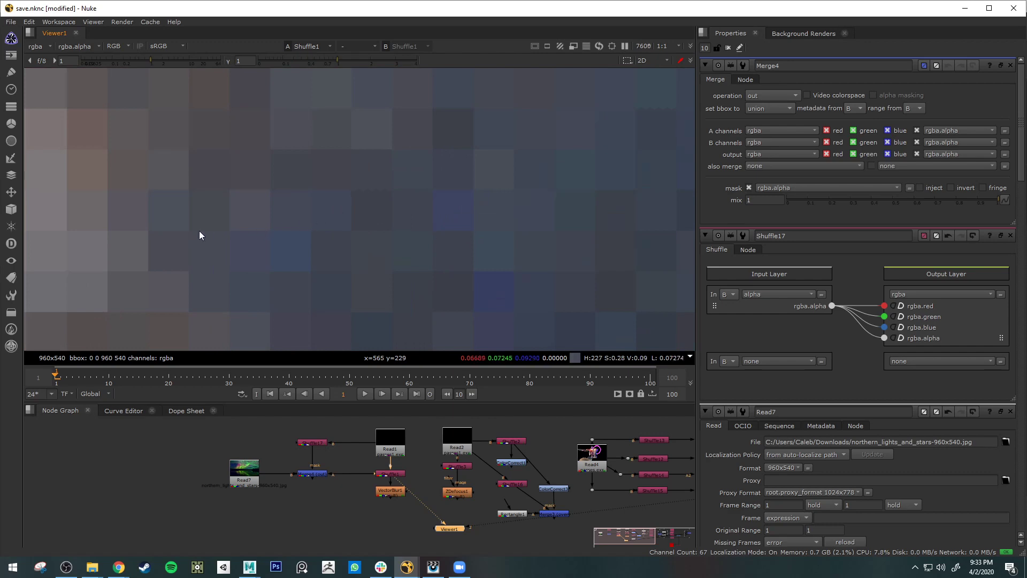
{"action": "scroll", "coordinate": [199, 230], "scroll_direction": "down", "scroll_amount": 3}
{"action": "scroll", "coordinate": [433, 209], "scroll_direction": "down", "scroll_amount": 6}
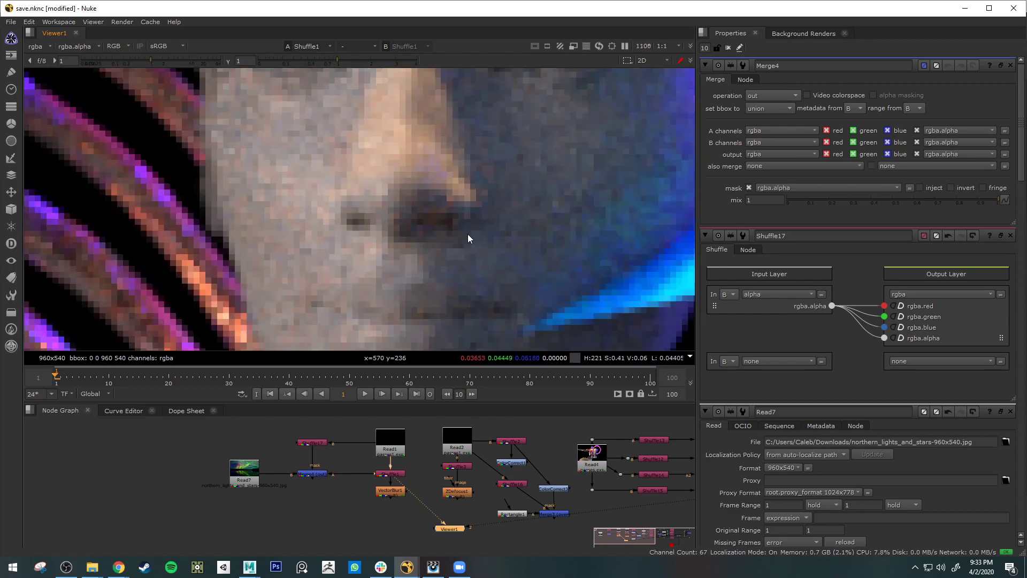
{"action": "scroll", "coordinate": [447, 243], "scroll_direction": "up", "scroll_amount": 2}
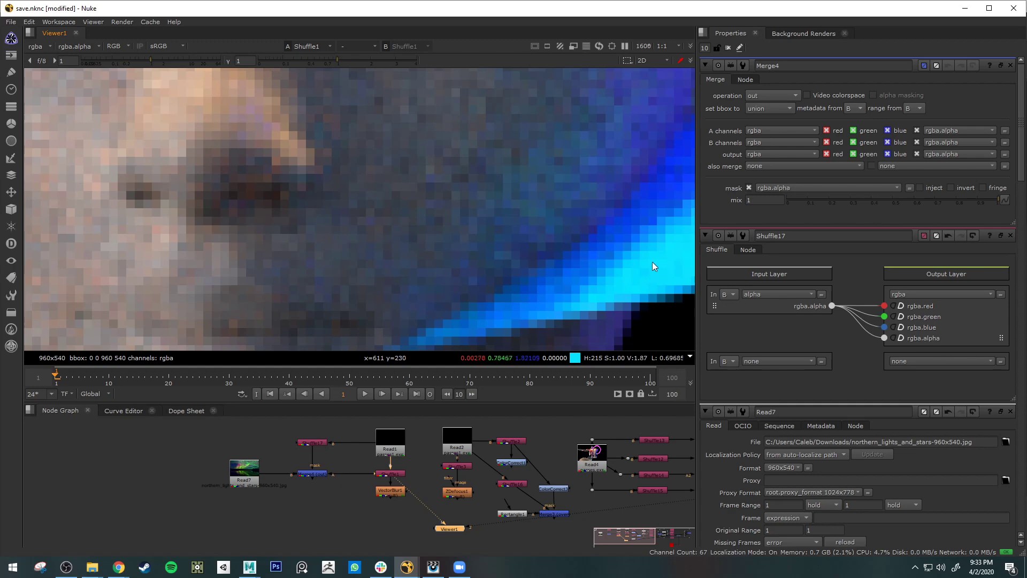
{"action": "scroll", "coordinate": [631, 261], "scroll_direction": "down", "scroll_amount": 4}
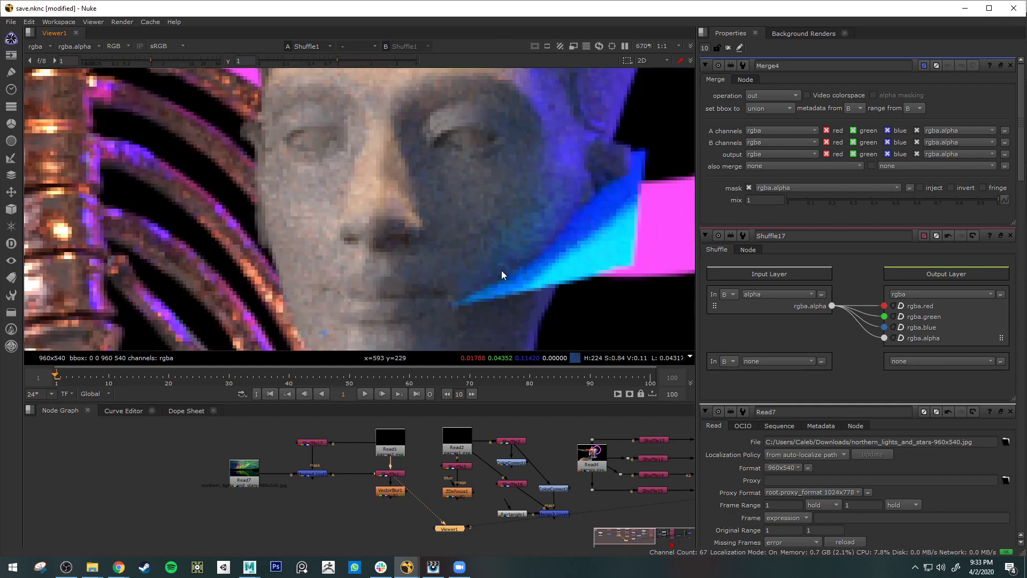
{"action": "scroll", "coordinate": [477, 276], "scroll_direction": "down", "scroll_amount": 4}
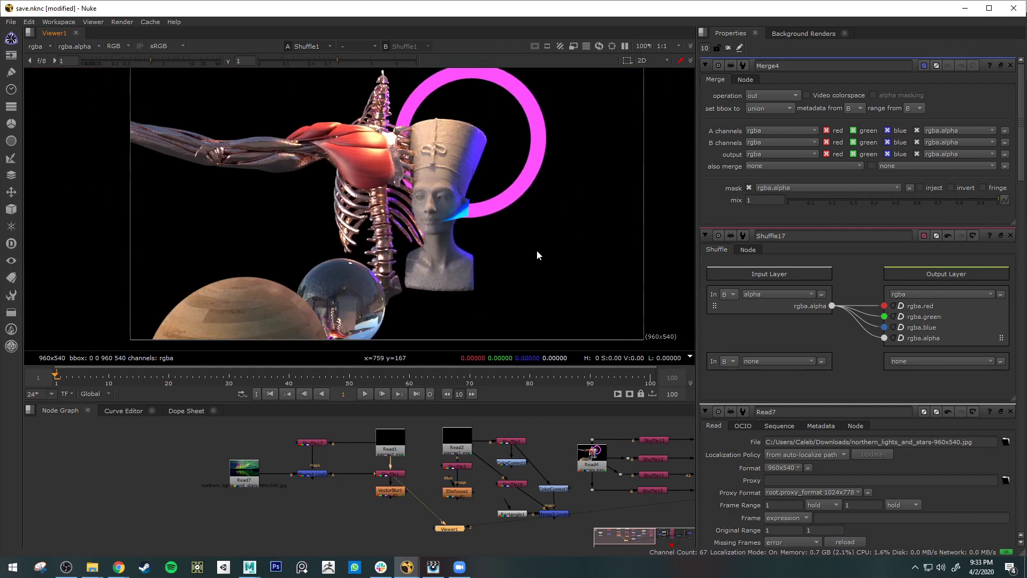
{"action": "mouse_move", "coordinate": [522, 258]}
{"action": "middle_mouse_down"}
{"action": "mouse_move", "coordinate": [563, 277]}
{"action": "mouse_move", "coordinate": [593, 268]}
{"action": "mouse_move", "coordinate": [534, 267]}
{"action": "middle_mouse_up"}
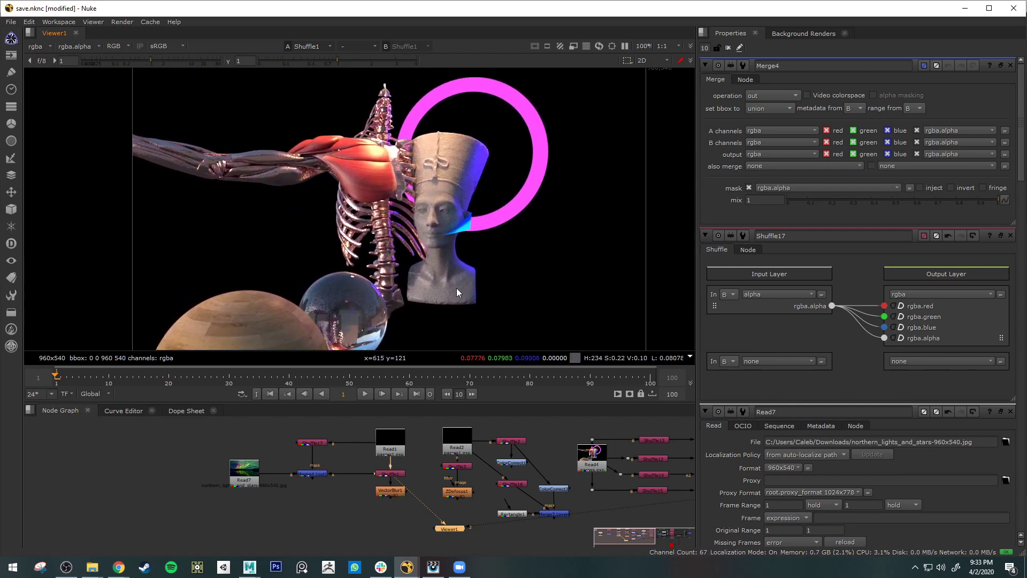
- Compare the Shuffle17 alpha output with the Shuffle1 beauty render in Viewer1, ending on the alpha
{"action": "left_click", "coordinate": [315, 444]}
{"action": "key", "text": "1"}
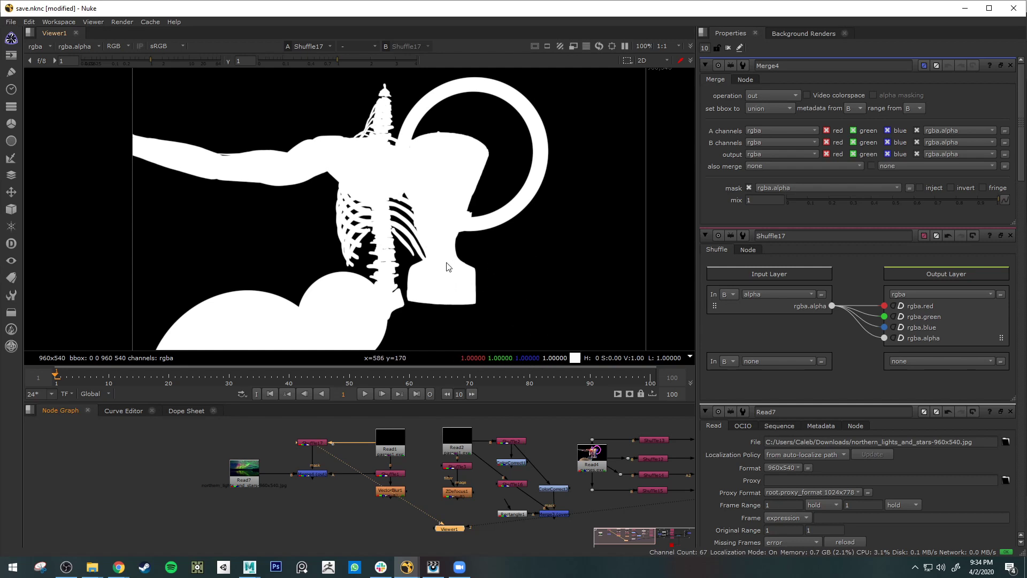
{"action": "left_click", "coordinate": [395, 441]}
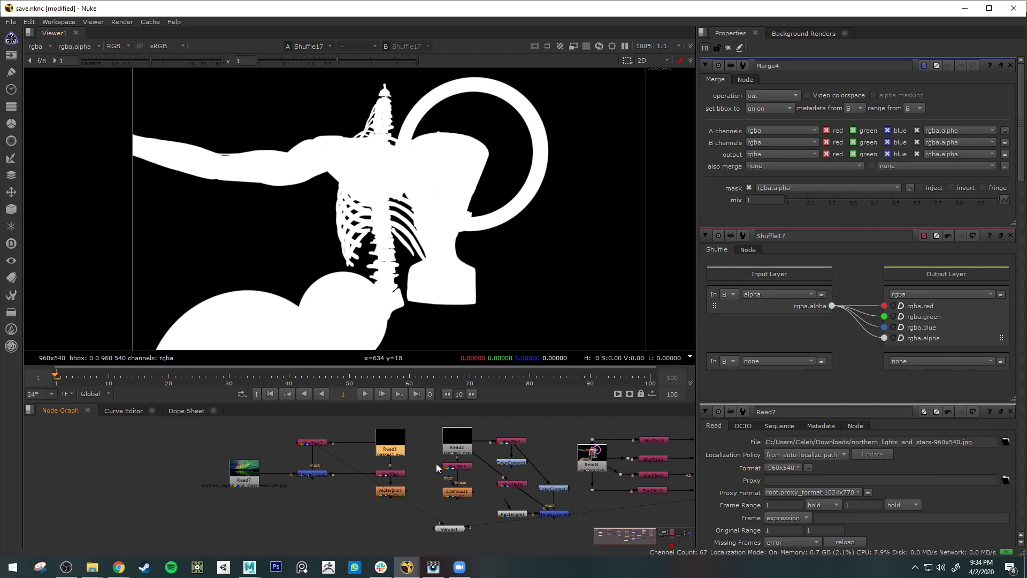
{"action": "key", "text": "1"}
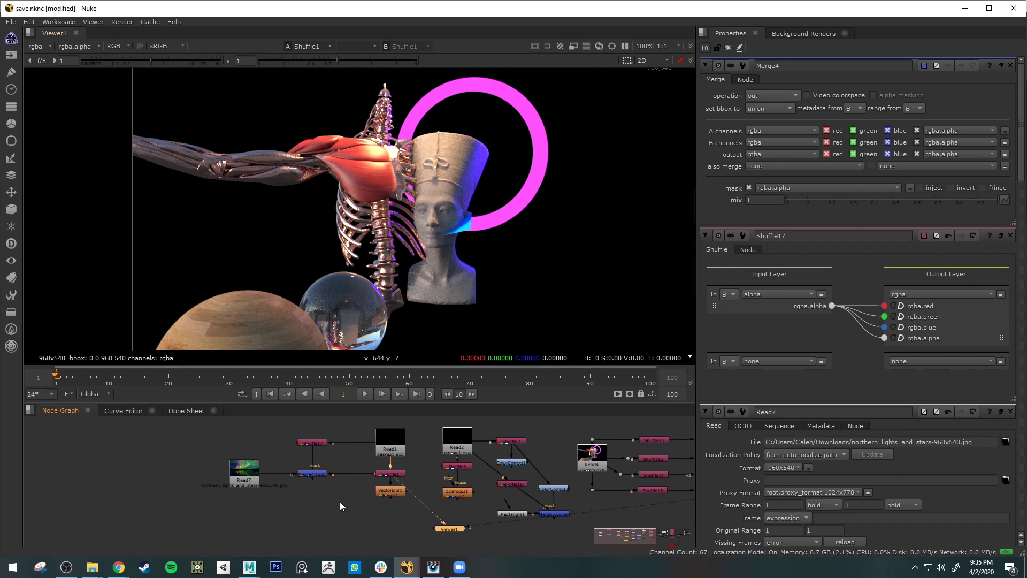
{"action": "left_click", "coordinate": [318, 442]}
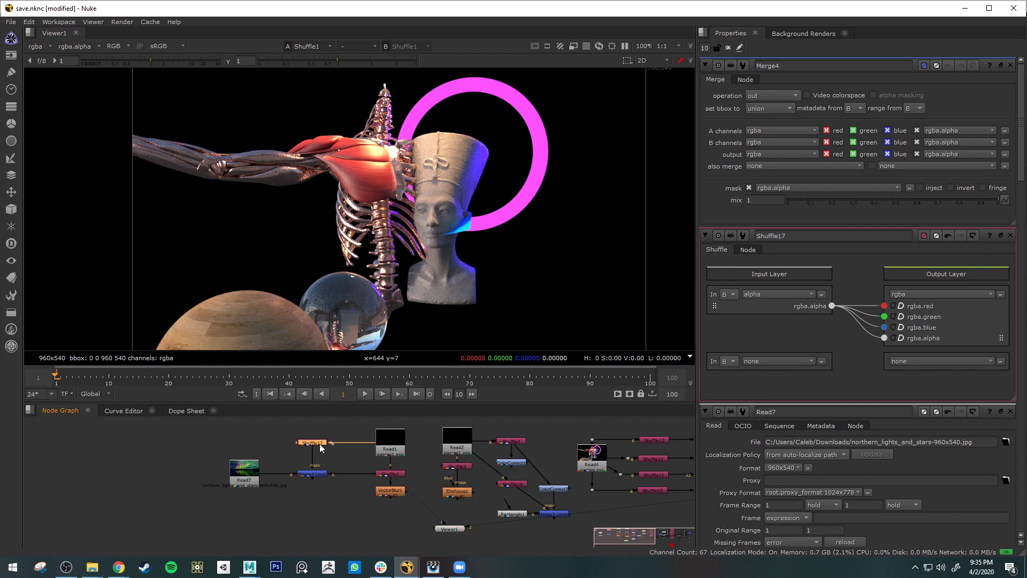
{"action": "key", "text": "1"}
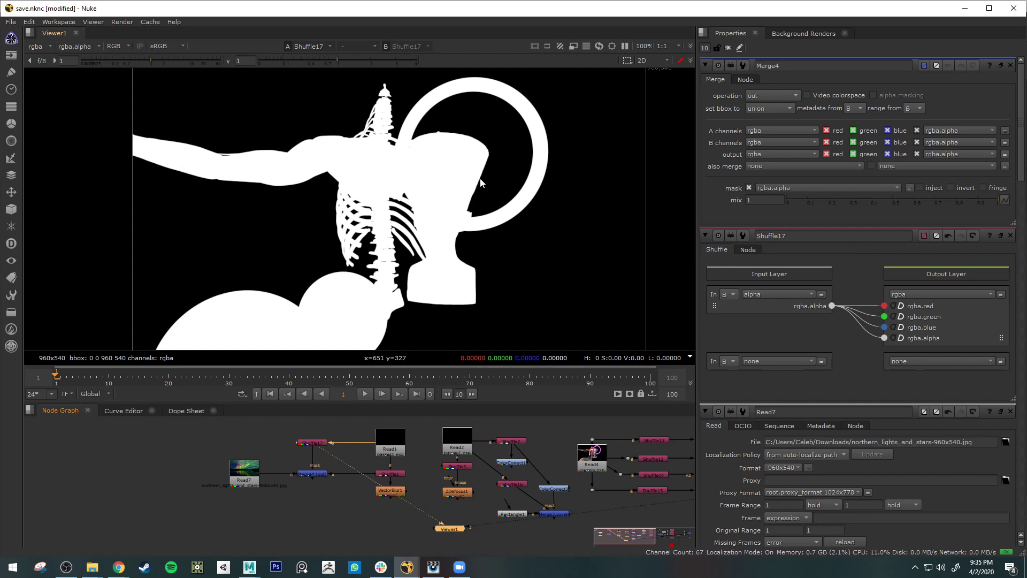
- Compare the Shuffle1 beauty render with the Read7 northern lights image in Viewer1, ending on the beauty render
{"action": "left_click", "coordinate": [399, 476]}
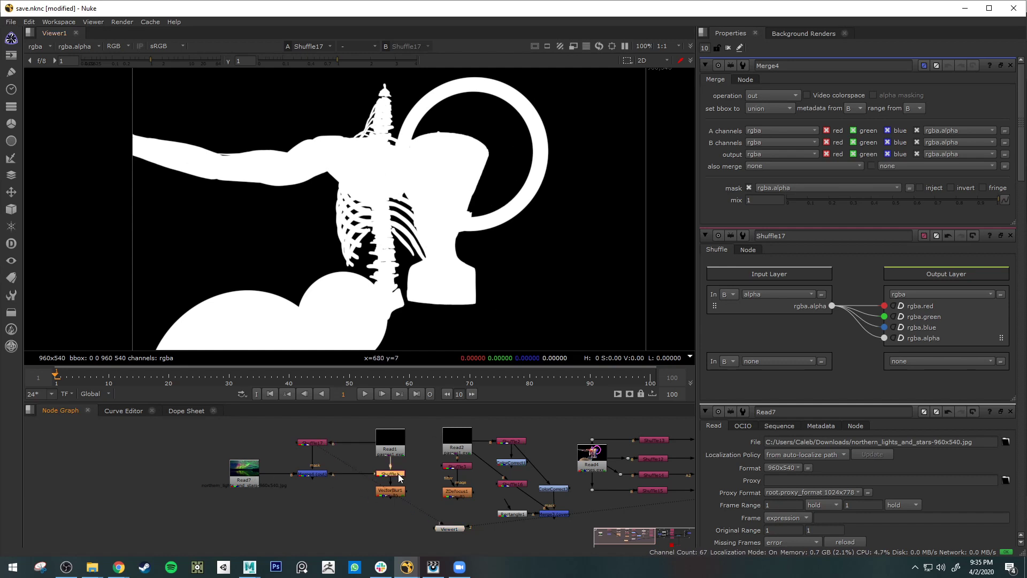
{"action": "key", "text": "1"}
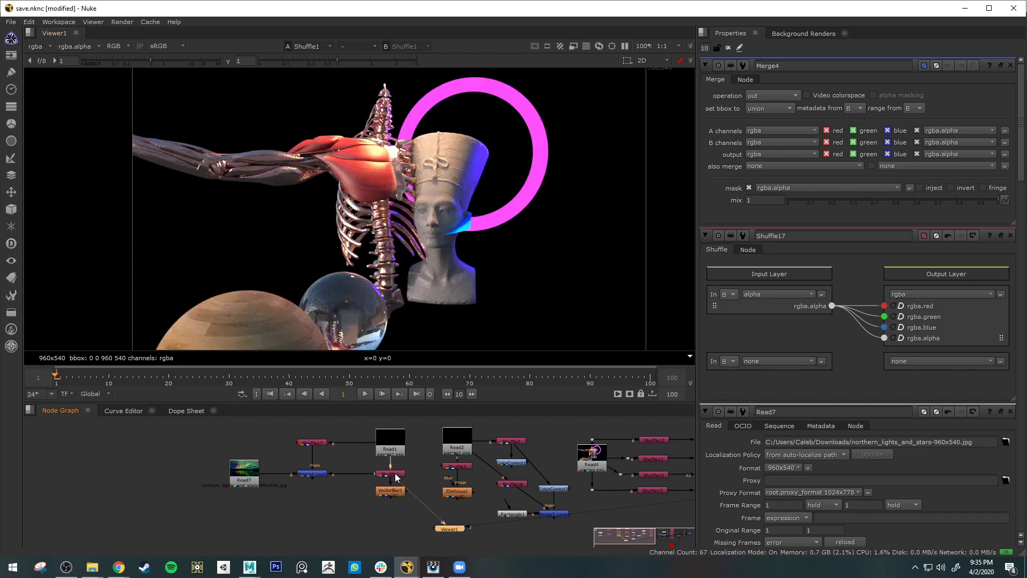
{"action": "left_click", "coordinate": [242, 469]}
{"action": "key", "text": "1"}
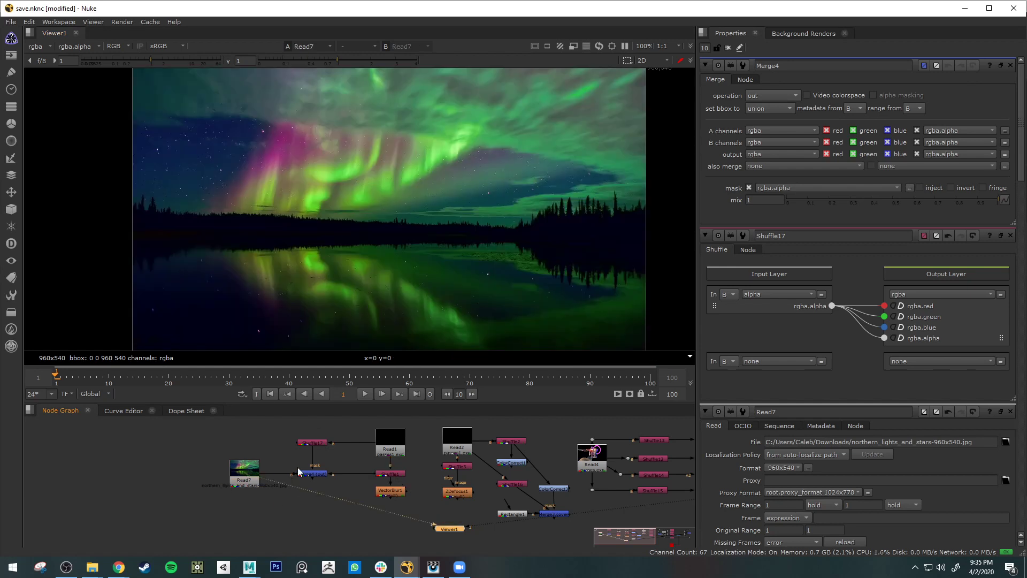
{"action": "left_click", "coordinate": [393, 473]}
{"action": "key", "text": "1"}
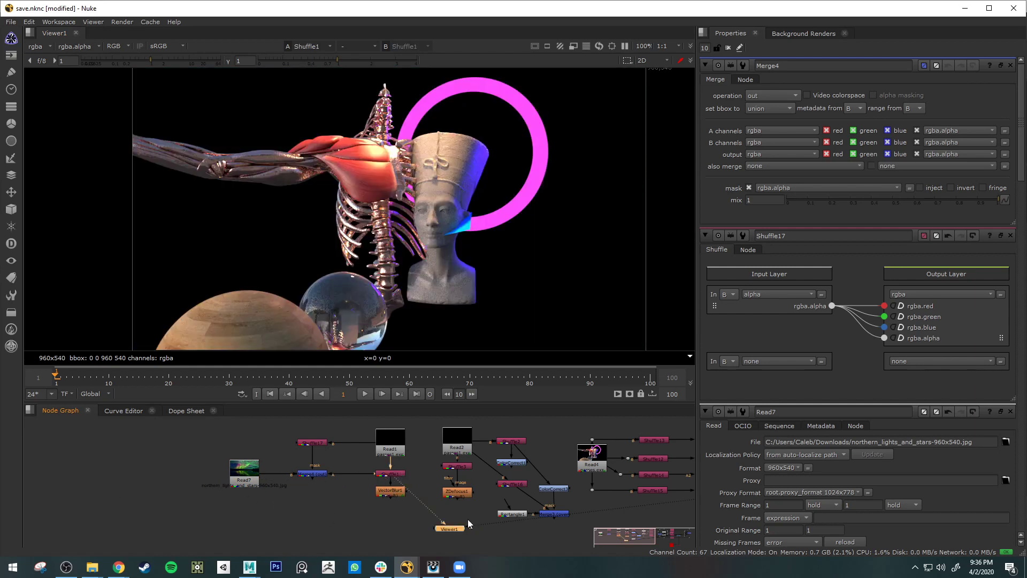
- Add a Merge node below Merge4 and connect its inputs to the Shuffle1 render and the Read7 northern lights image
{"action": "key", "text": "Tab"}
{"action": "type", "text": "merge"}
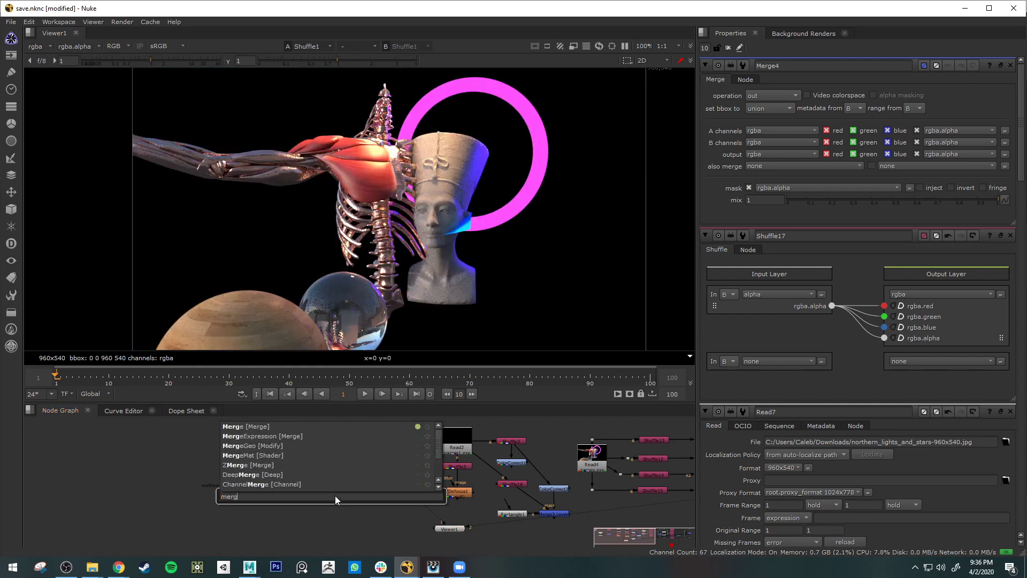
{"action": "key", "text": "Return"}
{"action": "left_click_drag", "start_coordinate": [342, 491], "coordinate": [251, 475]}
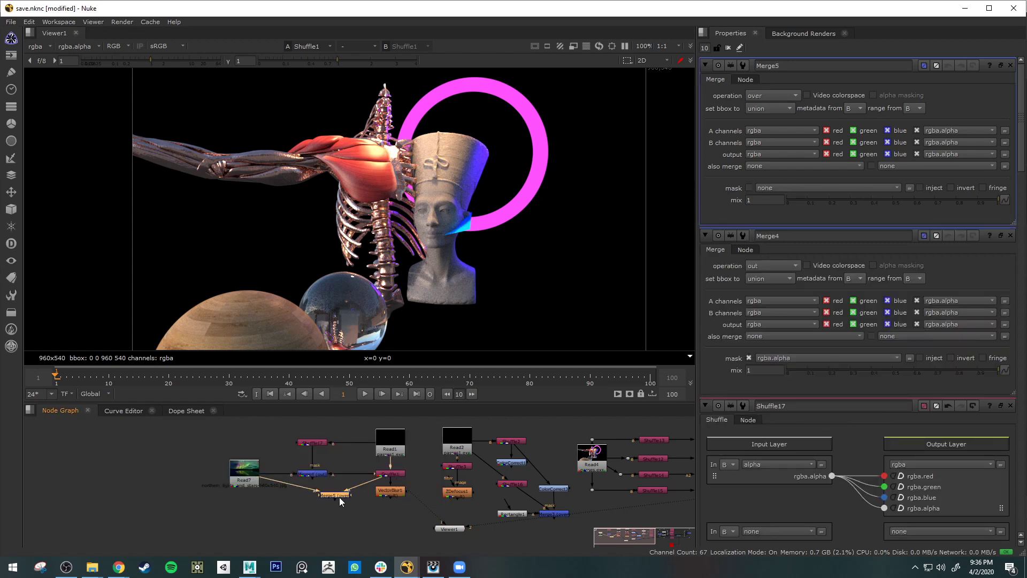
- Set the Merge5 operation to atop and show its output in Viewer1
{"action": "left_click", "coordinate": [786, 96]}
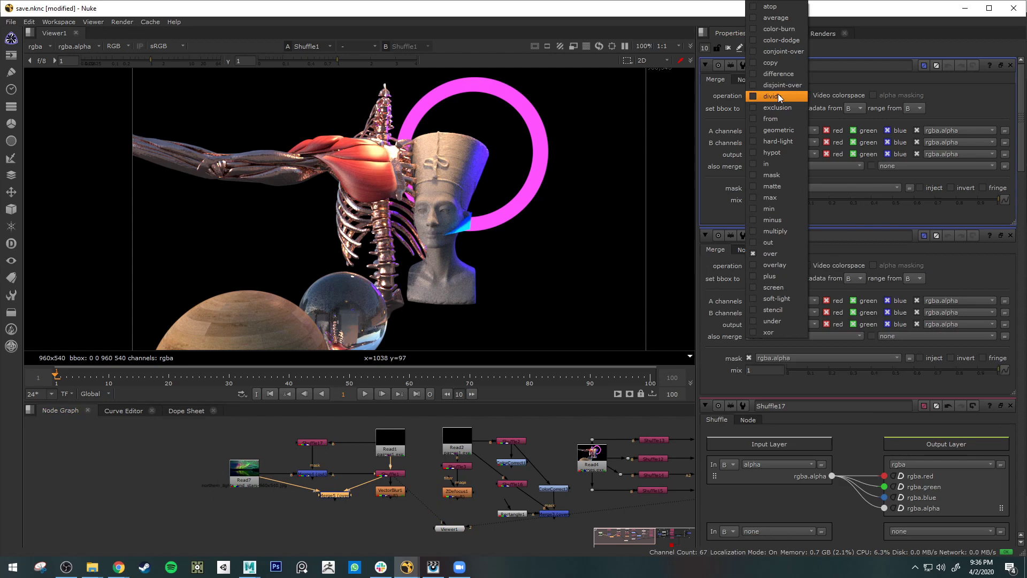
{"action": "left_click", "coordinate": [773, 6]}
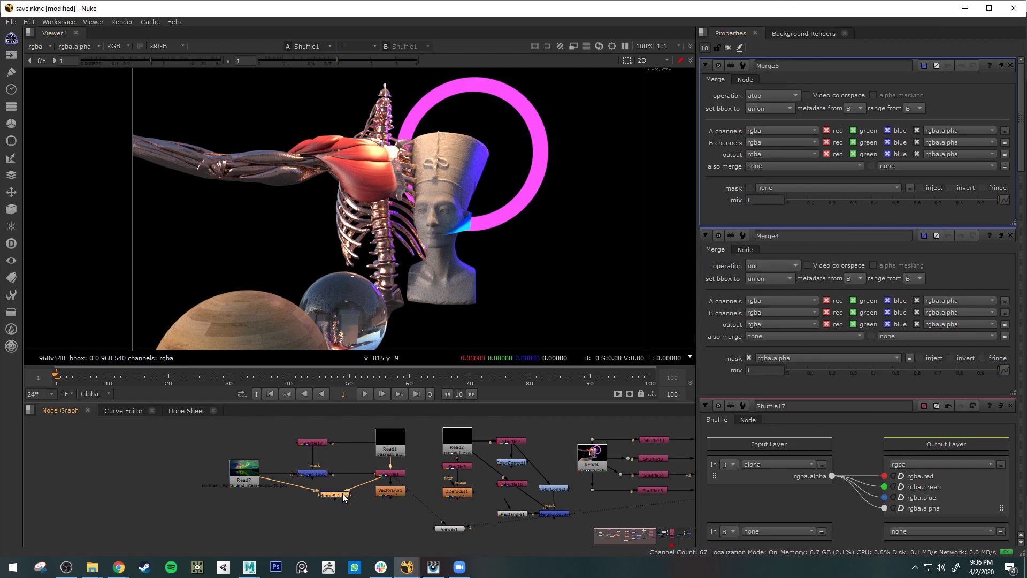
{"action": "key", "text": "1"}
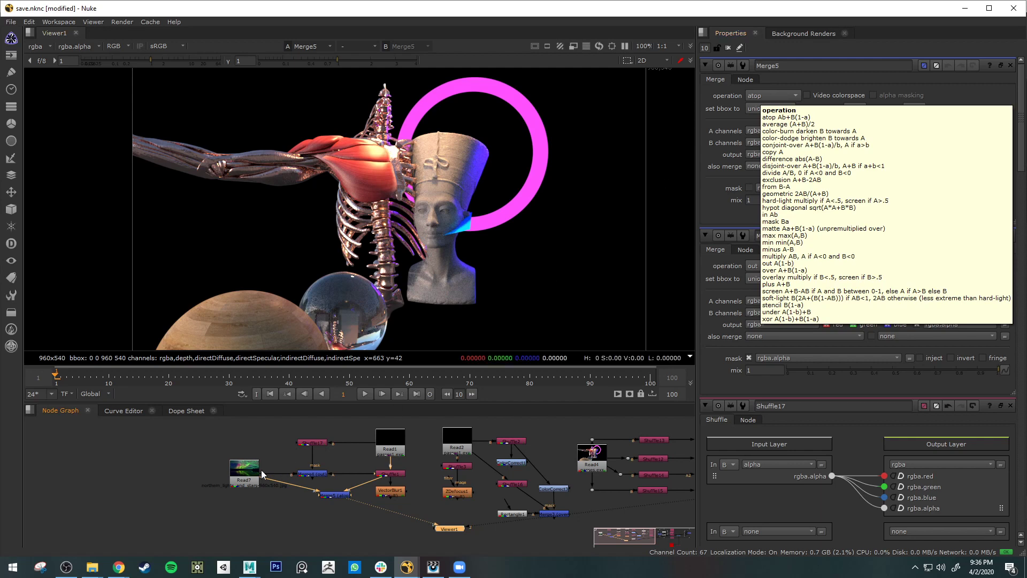
- Reposition Merge5 slightly in the node graph and swap its two inputs between Shuffle1 and Read7
{"action": "mouse_move", "coordinate": [340, 495]}
{"action": "left_mouse_down"}
{"action": "mouse_move", "coordinate": [314, 500]}
{"action": "mouse_move", "coordinate": [332, 503]}
{"action": "left_mouse_up"}
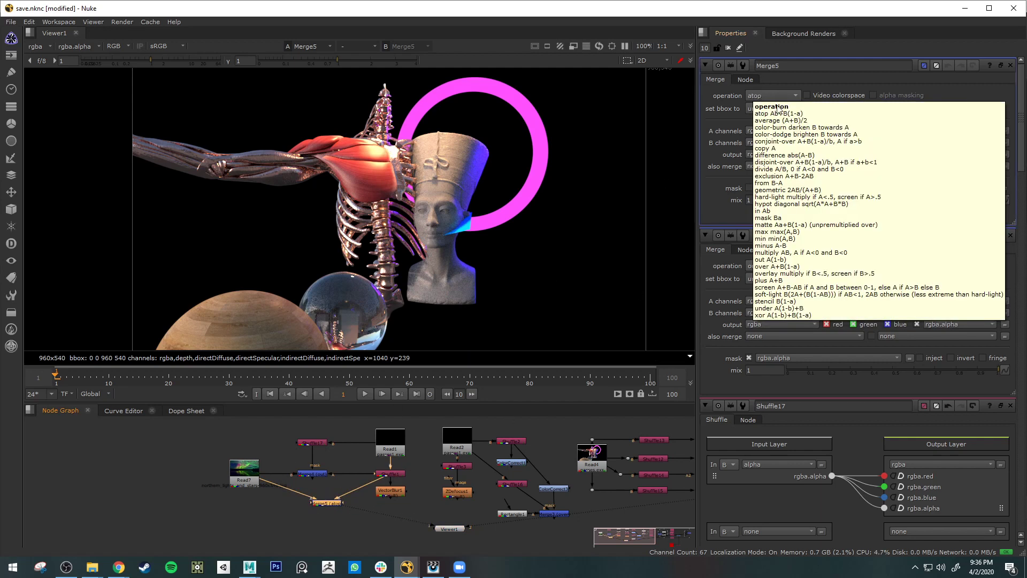
{"action": "mouse_move", "coordinate": [335, 501]}
{"action": "left_mouse_down"}
{"action": "mouse_move", "coordinate": [353, 504]}
{"action": "mouse_move", "coordinate": [326, 505]}
{"action": "mouse_move", "coordinate": [336, 511]}
{"action": "mouse_move", "coordinate": [326, 502]}
{"action": "left_mouse_up"}
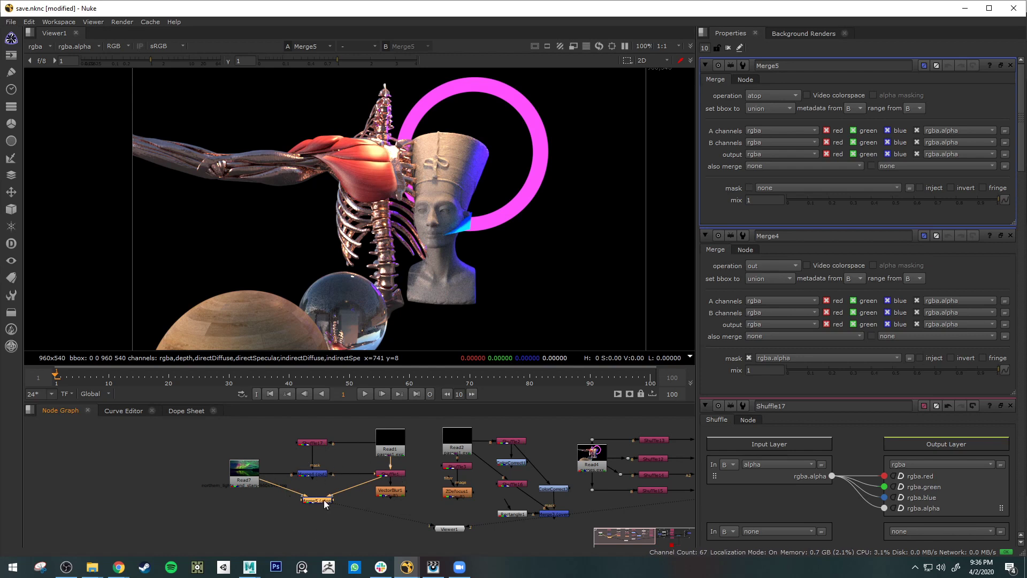
{"action": "mouse_move", "coordinate": [313, 504]}
{"action": "left_mouse_down"}
{"action": "mouse_move", "coordinate": [331, 504]}
{"action": "mouse_move", "coordinate": [319, 503]}
{"action": "left_mouse_up"}
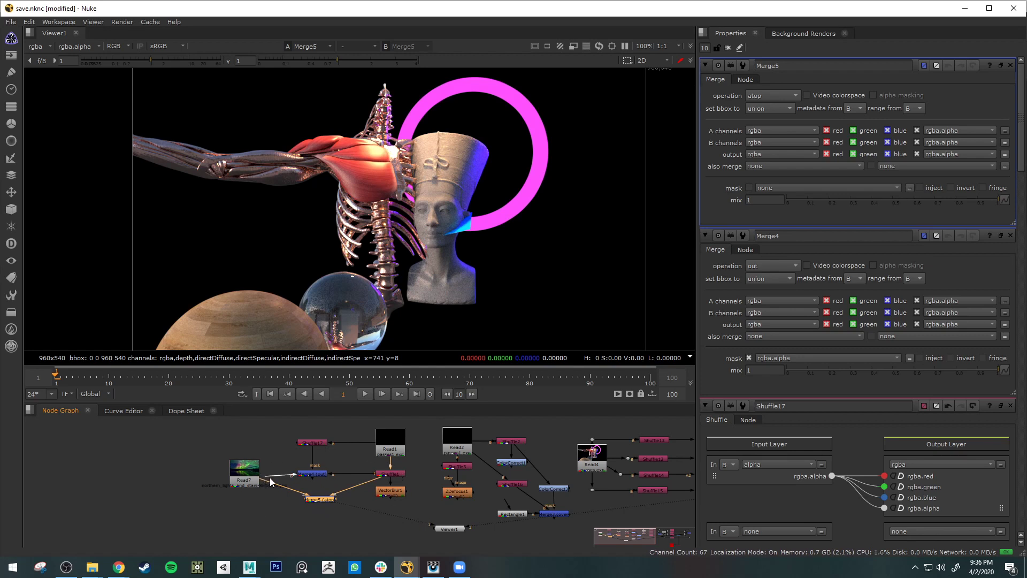
{"action": "left_click_drag", "start_coordinate": [269, 481], "coordinate": [376, 476]}
{"action": "left_click_drag", "start_coordinate": [308, 493], "coordinate": [247, 481]}
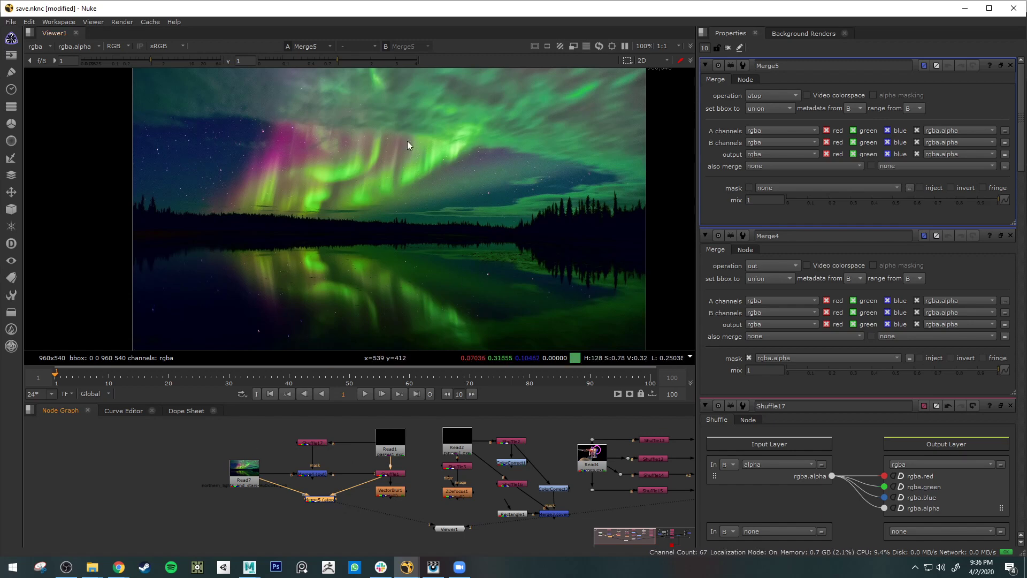
- Compare the Shuffle1 beauty render with the Merge5 output in Viewer1
{"action": "left_click", "coordinate": [390, 474]}
{"action": "key", "text": "1"}
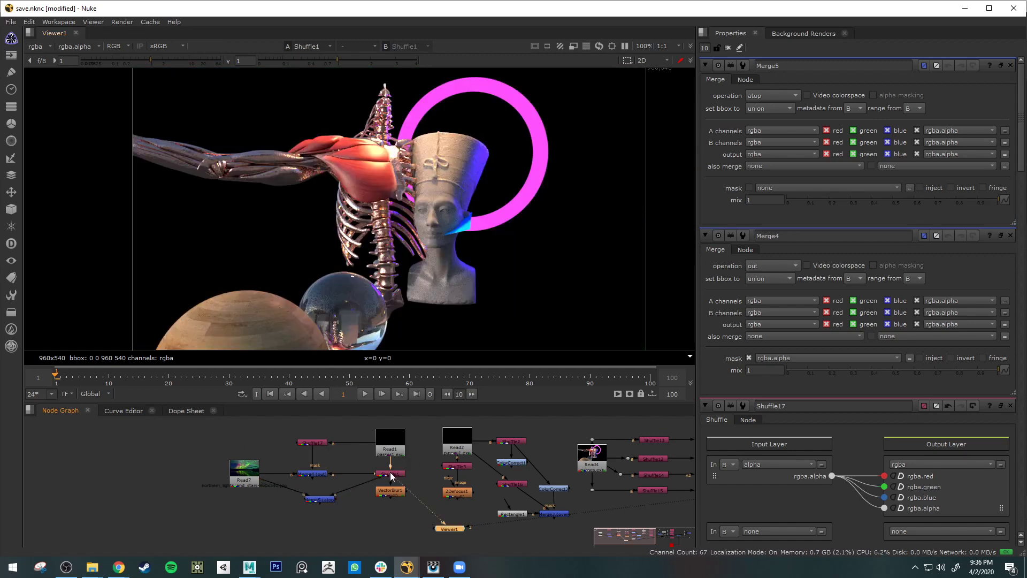
{"action": "left_click", "coordinate": [326, 500]}
{"action": "key", "text": "1"}
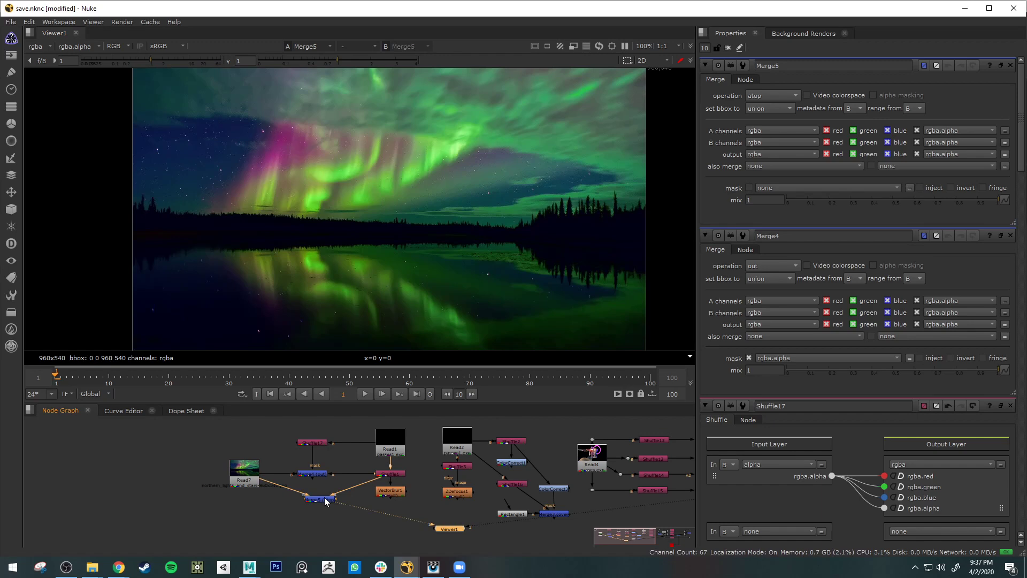
- Delete the Merge5 node from the node graph
{"action": "key", "text": "Delete"}
{"action": "left_click", "coordinate": [396, 519]}
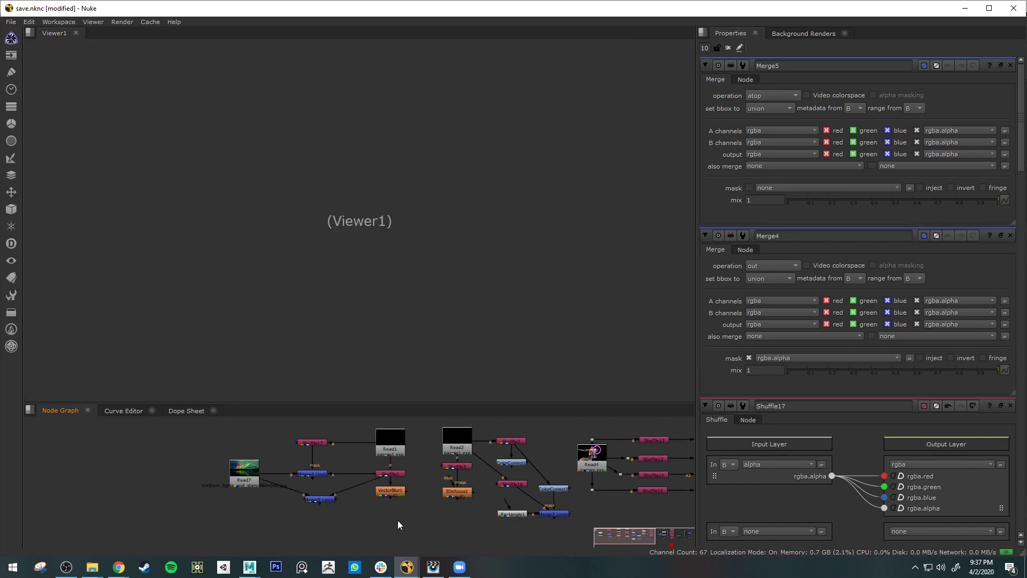
{"action": "key", "text": "ctrl+z"}
{"action": "left_click", "coordinate": [319, 501]}
{"action": "key", "text": "Delete"}
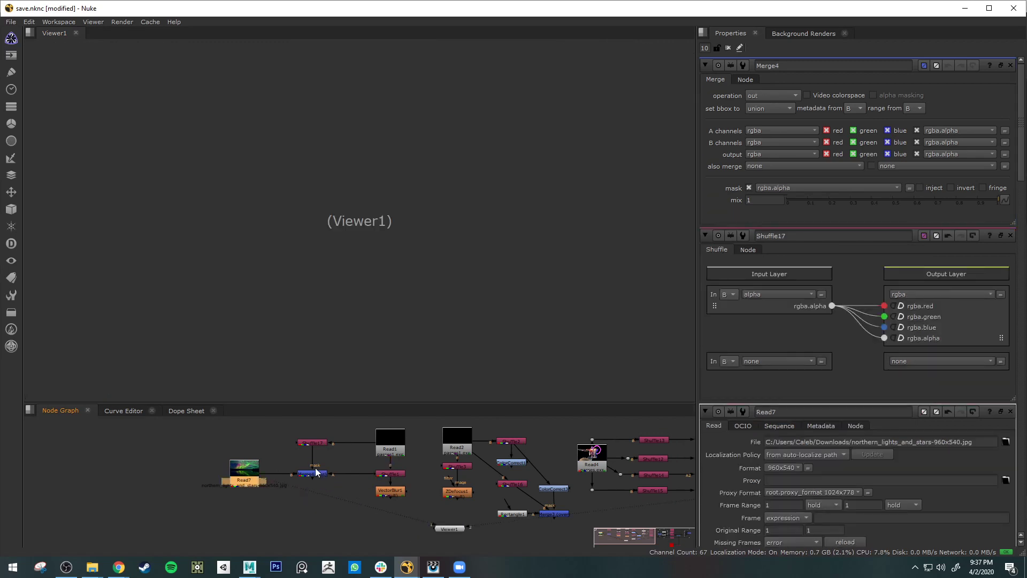
- Compare the Merge4 composite, the Shuffle17 alpha and the Read7 northern lights background in Viewer1, ending on the alpha
{"action": "left_click", "coordinate": [312, 474]}
{"action": "key", "text": "1"}
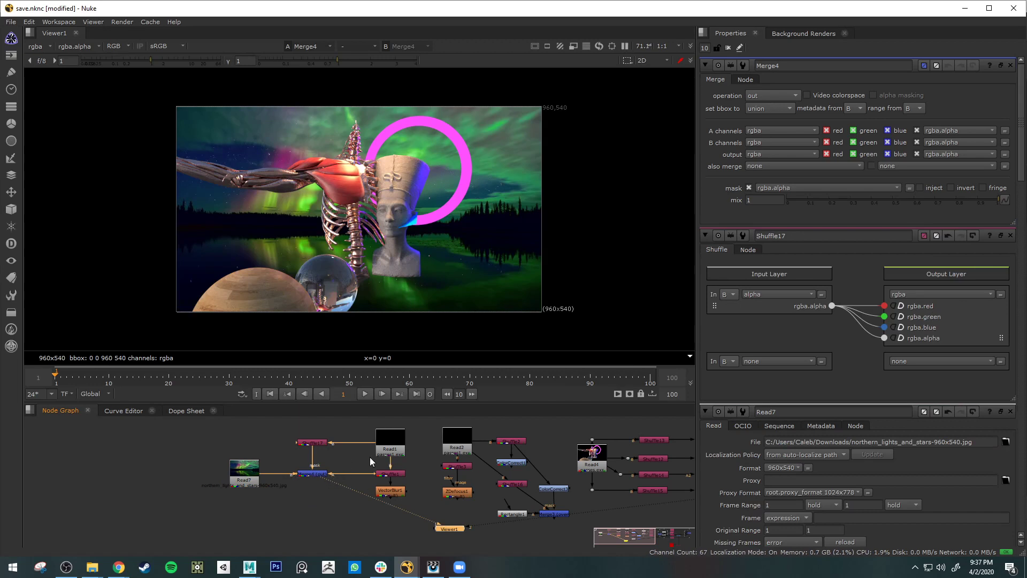
{"action": "left_click", "coordinate": [315, 441]}
{"action": "key", "text": "1"}
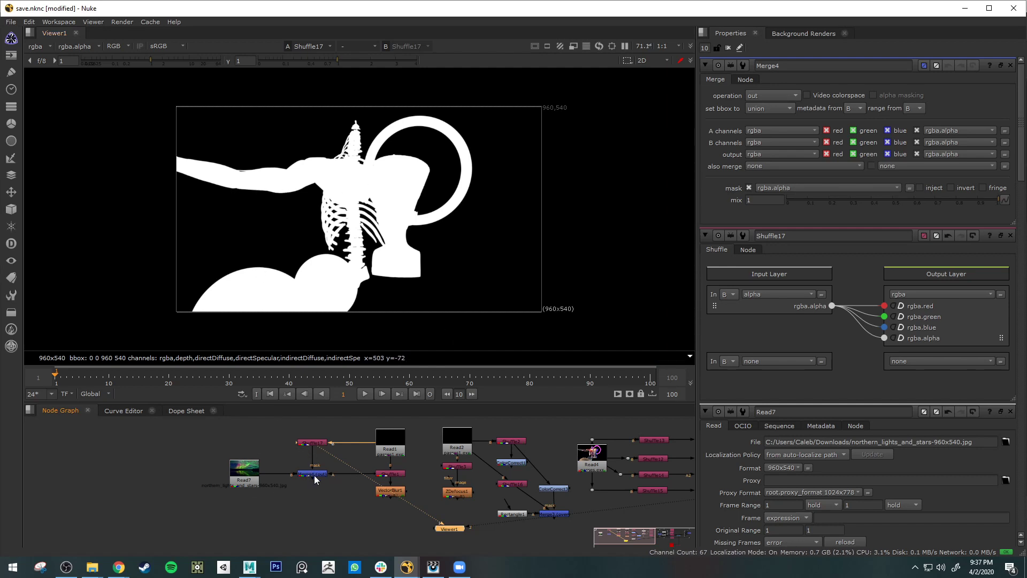
{"action": "left_click", "coordinate": [244, 469]}
{"action": "key", "text": "1"}
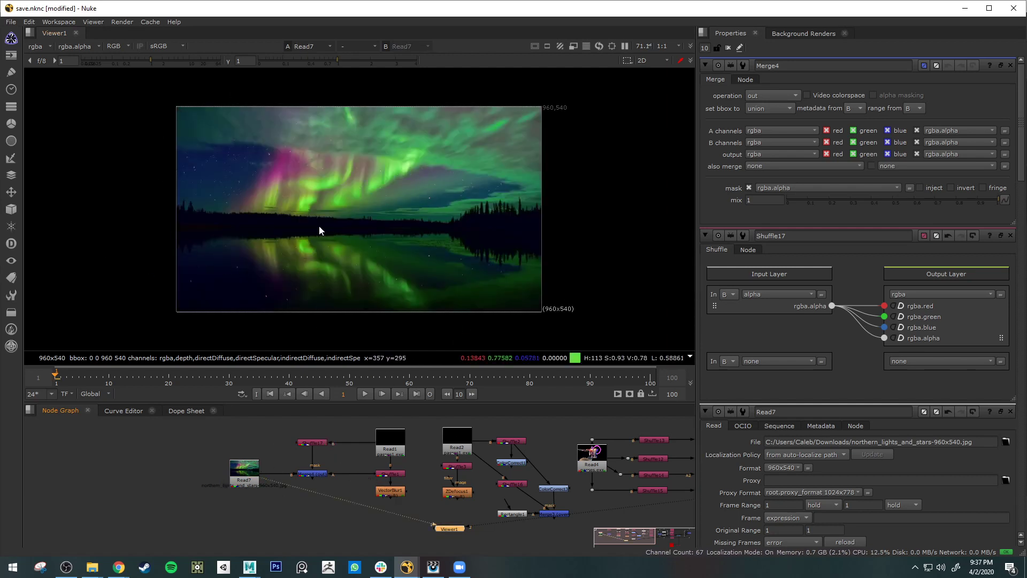
{"action": "left_click", "coordinate": [316, 442]}
{"action": "key", "text": "1"}
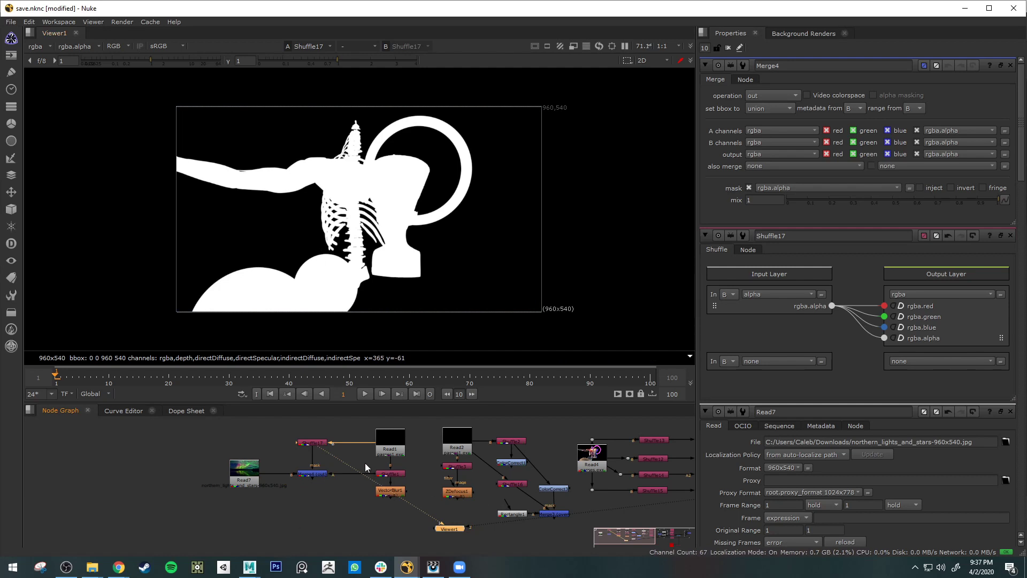
- Show the Read7 background in Viewer1, followed by the Merge4 composite
{"action": "left_click", "coordinate": [308, 473]}
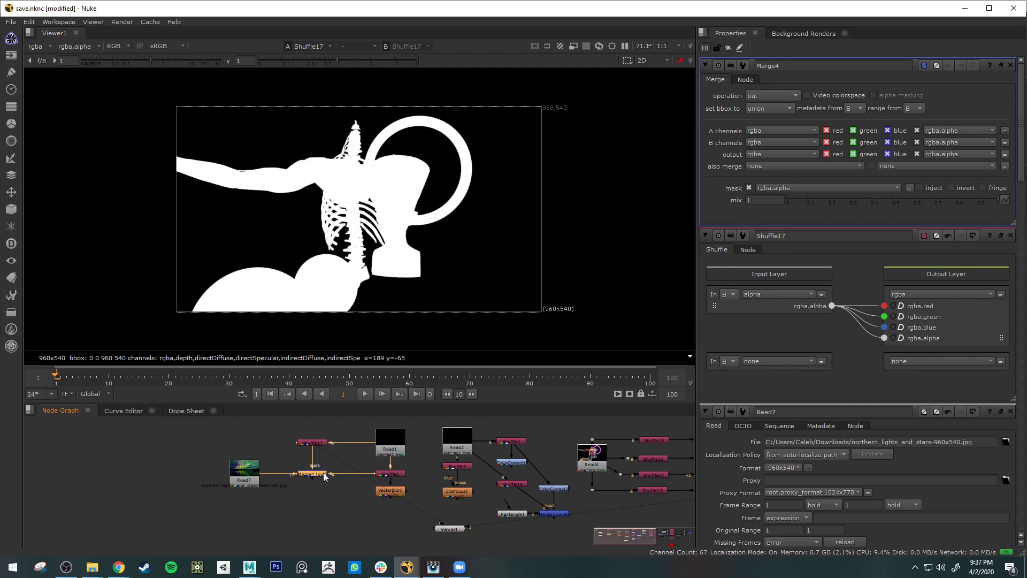
{"action": "left_click", "coordinate": [244, 473]}
{"action": "key", "text": "1"}
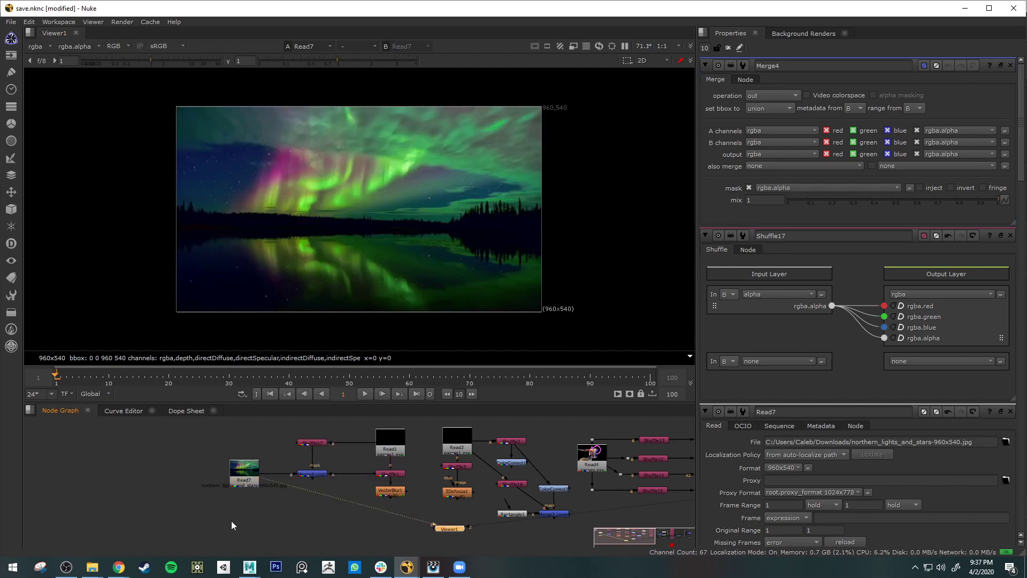
{"action": "left_click", "coordinate": [318, 473]}
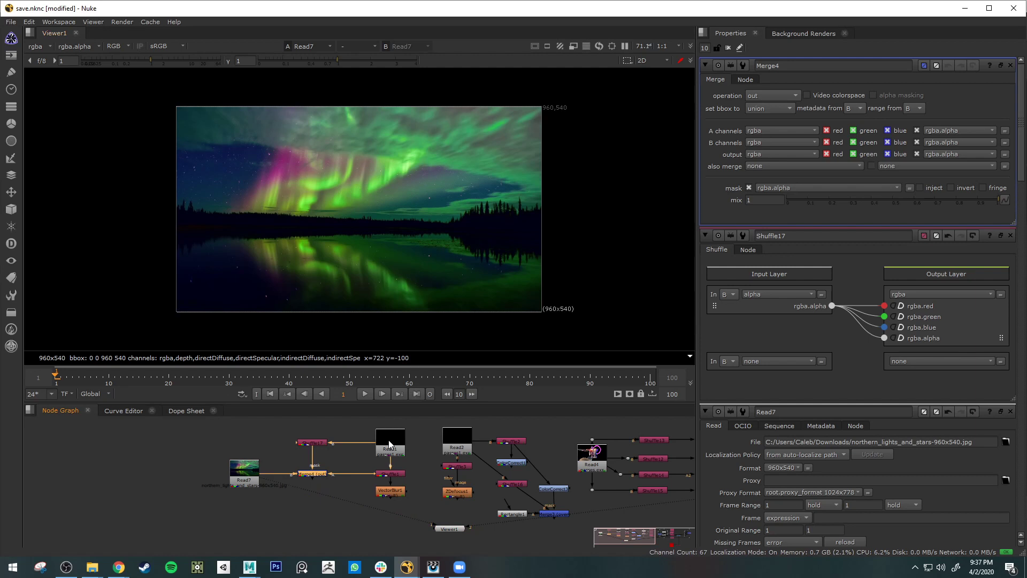
{"action": "key", "text": "1"}
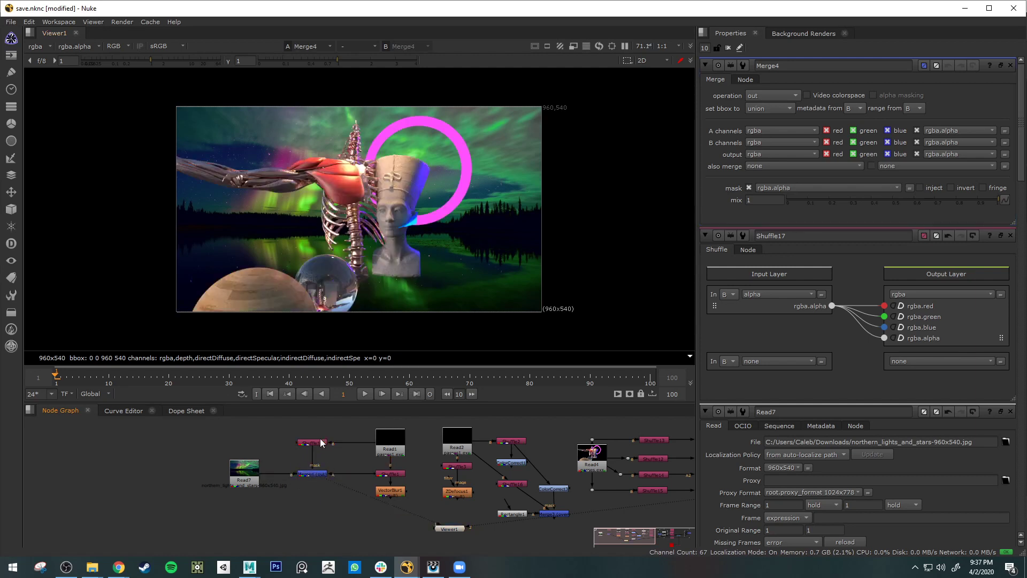
- Compare the Shuffle17 alpha with the Merge4 composite in Viewer1, ending on the composite
{"action": "left_click", "coordinate": [322, 443]}
{"action": "key", "text": "1"}
{"action": "left_click", "coordinate": [321, 475]}
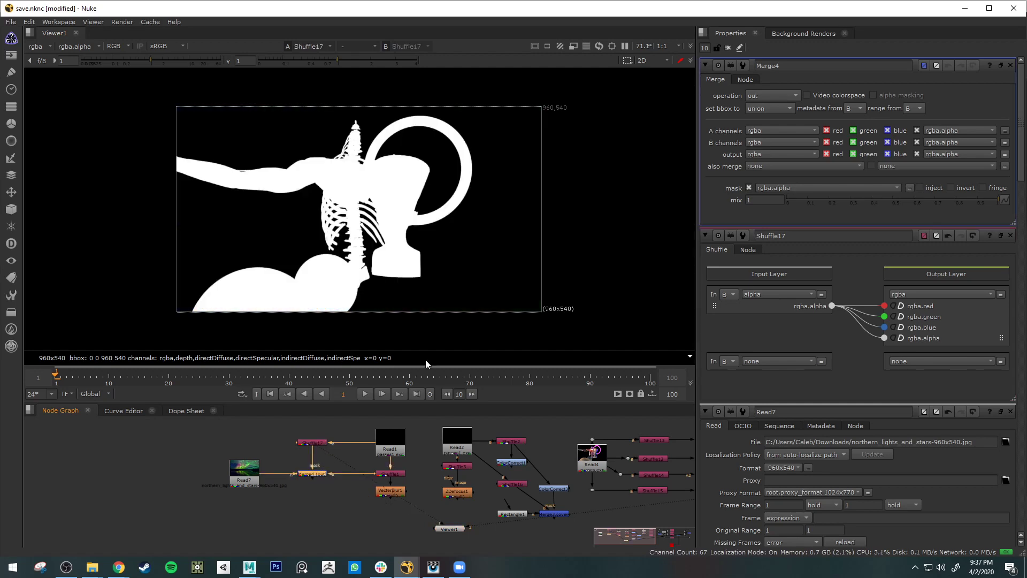
{"action": "key", "text": "1"}
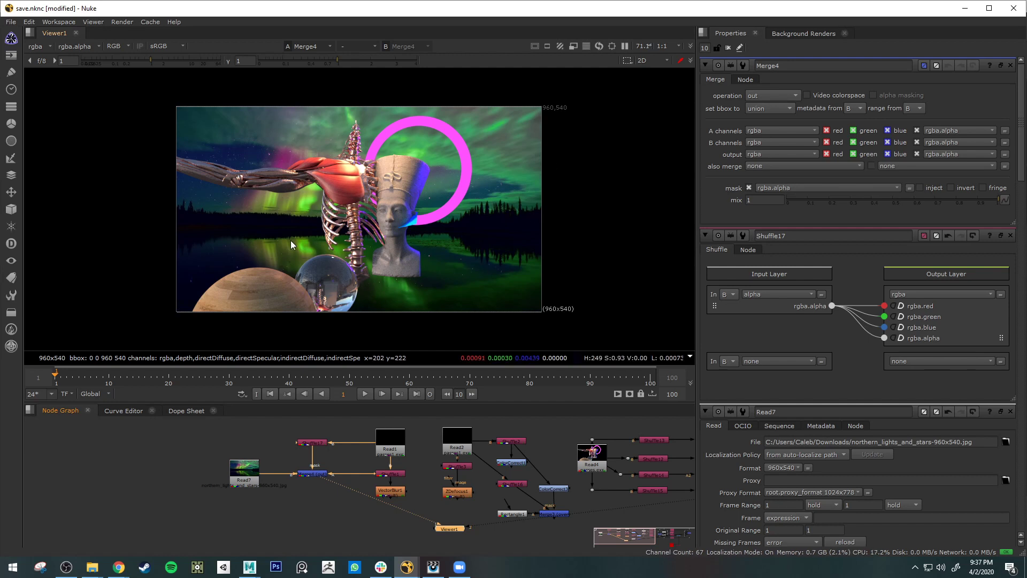
- Move the Viewer1 node below the Read1 branch of the node graph and show the Shuffle17 alpha in it
{"action": "middle_click_drag", "start_coordinate": [509, 532], "coordinate": [403, 519]}
{"action": "left_click_drag", "start_coordinate": [370, 527], "coordinate": [332, 534]}
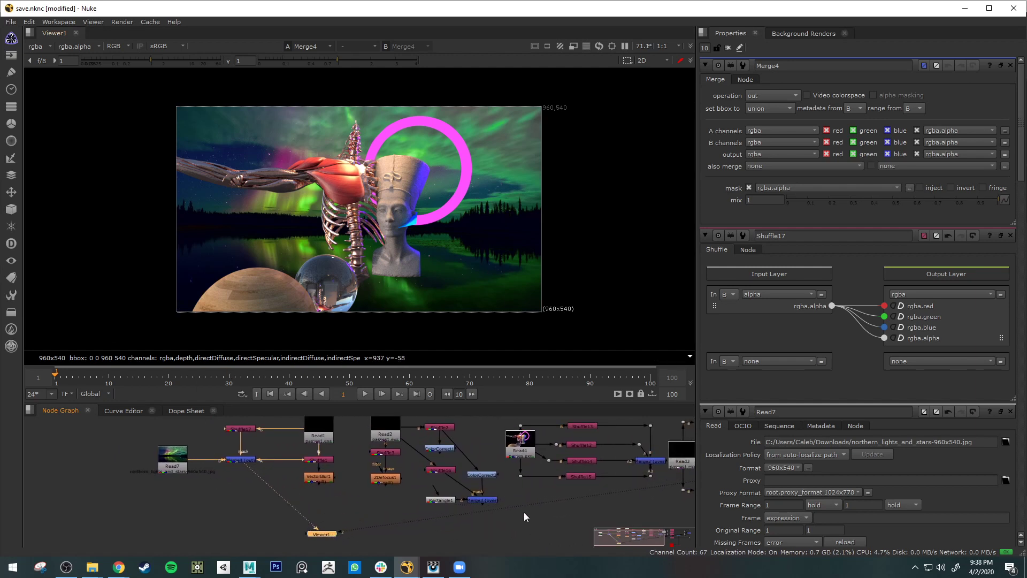
{"action": "middle_click_drag", "start_coordinate": [405, 522], "coordinate": [447, 531]}
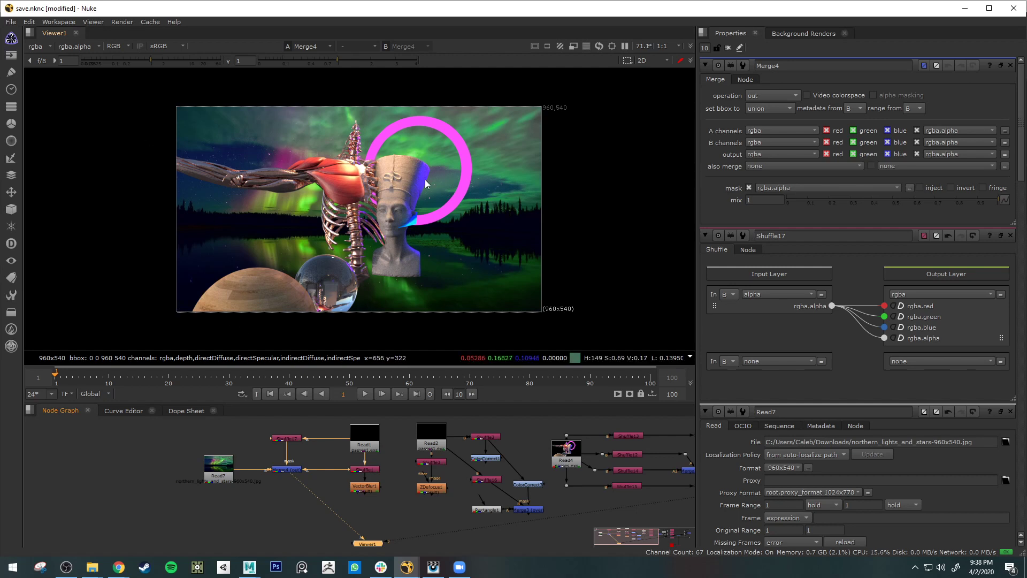
{"action": "left_click", "coordinate": [286, 439]}
{"action": "key", "text": "1"}
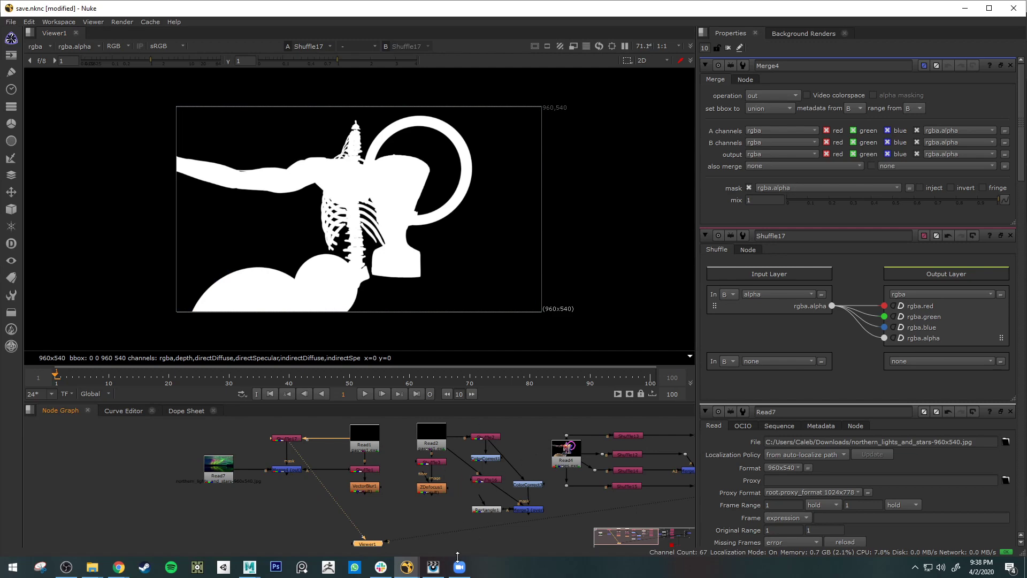
- Switch to RenderMan's image viewer and display the z pass, shot_01.0003__cameraShape1_untitled_display_z.0015.exr
{"action": "left_click", "coordinate": [433, 566]}
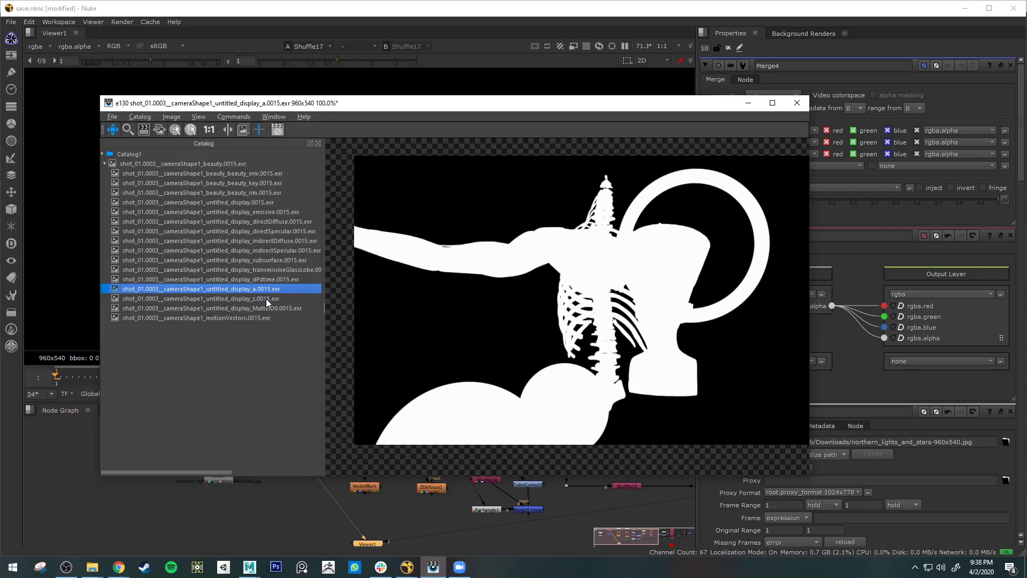
{"action": "left_click", "coordinate": [265, 298]}
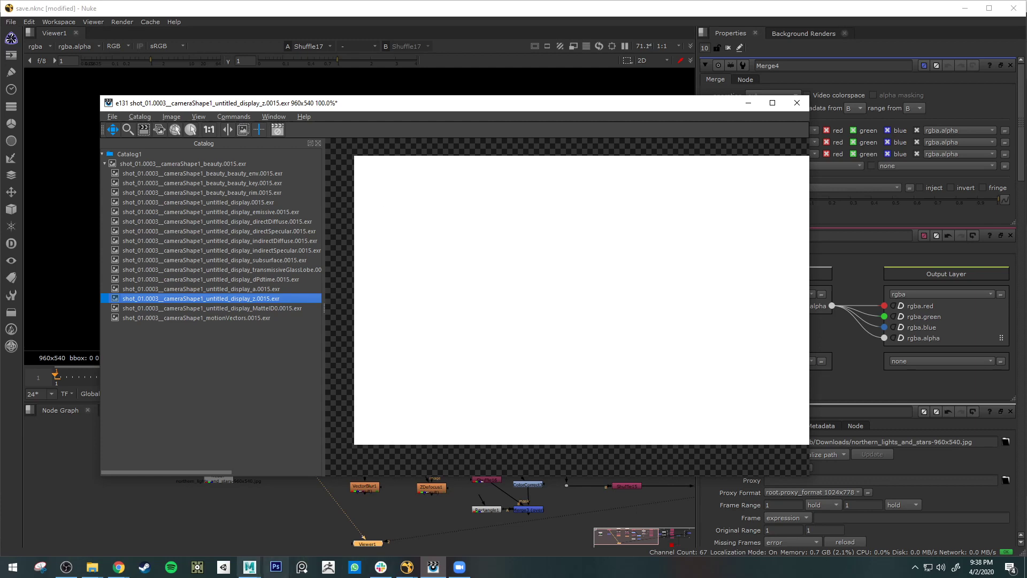
- Switch to the browser's Arbitrary Output Variables documentation and find the "float z (Depth to ray hit)" example image
{"action": "left_click", "coordinate": [119, 566]}
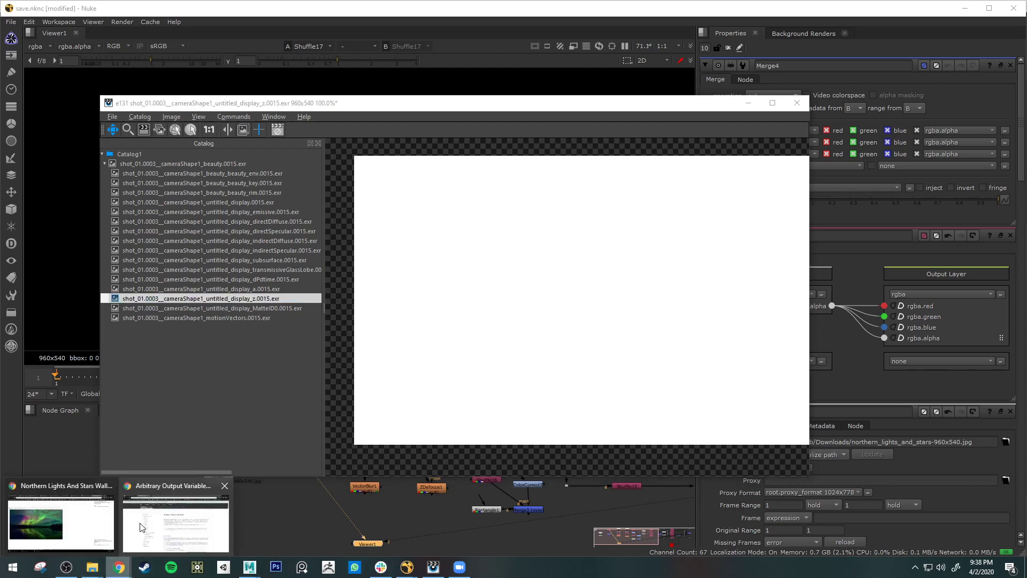
{"action": "left_click", "coordinate": [173, 526]}
{"action": "left_click", "coordinate": [746, 101]}
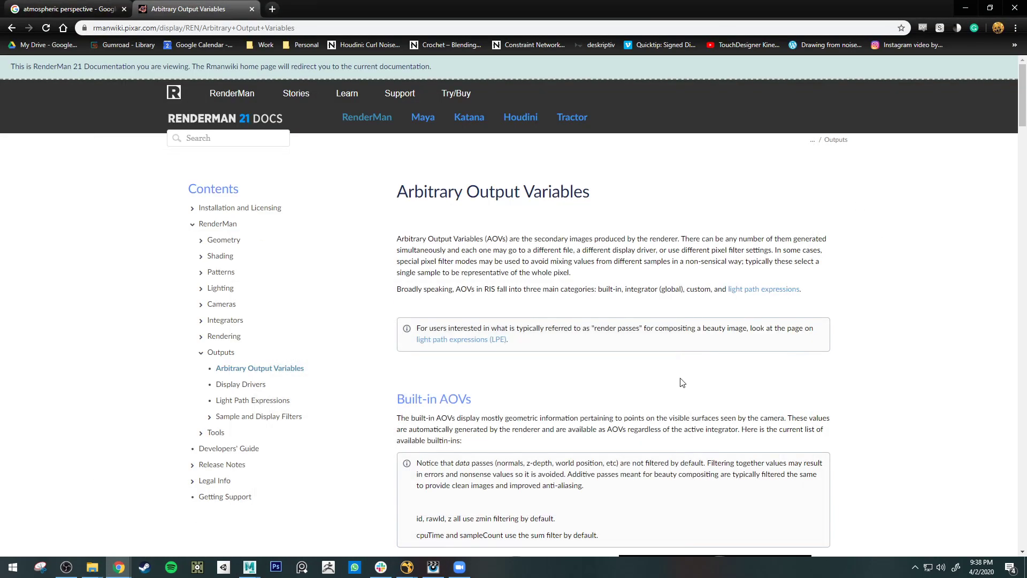
{"action": "scroll", "coordinate": [775, 397], "scroll_direction": "down", "scroll_amount": 20}
{"action": "scroll", "coordinate": [775, 397], "scroll_direction": "down", "scroll_amount": 20}
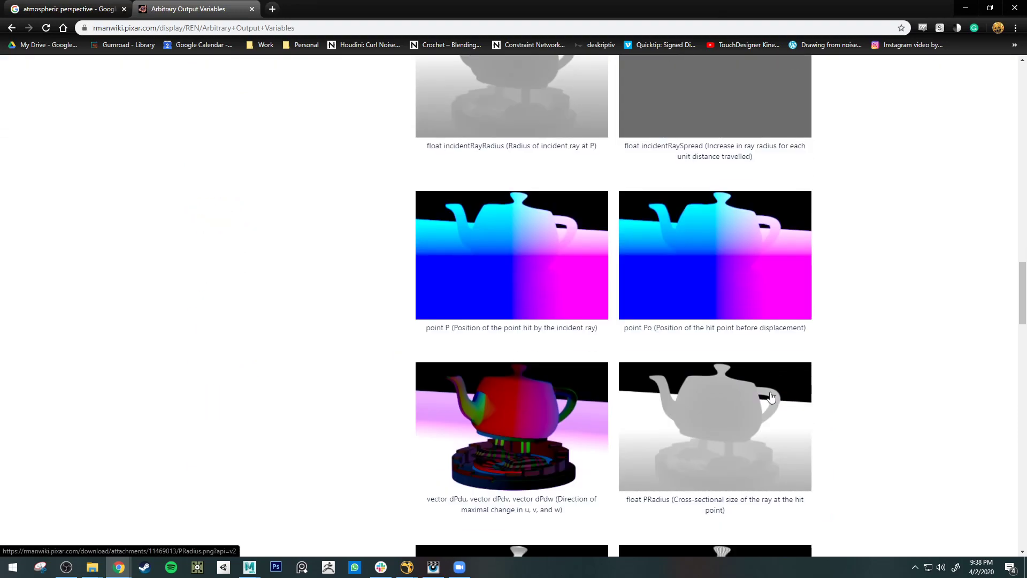
{"action": "scroll", "coordinate": [592, 368], "scroll_direction": "down", "scroll_amount": 10}
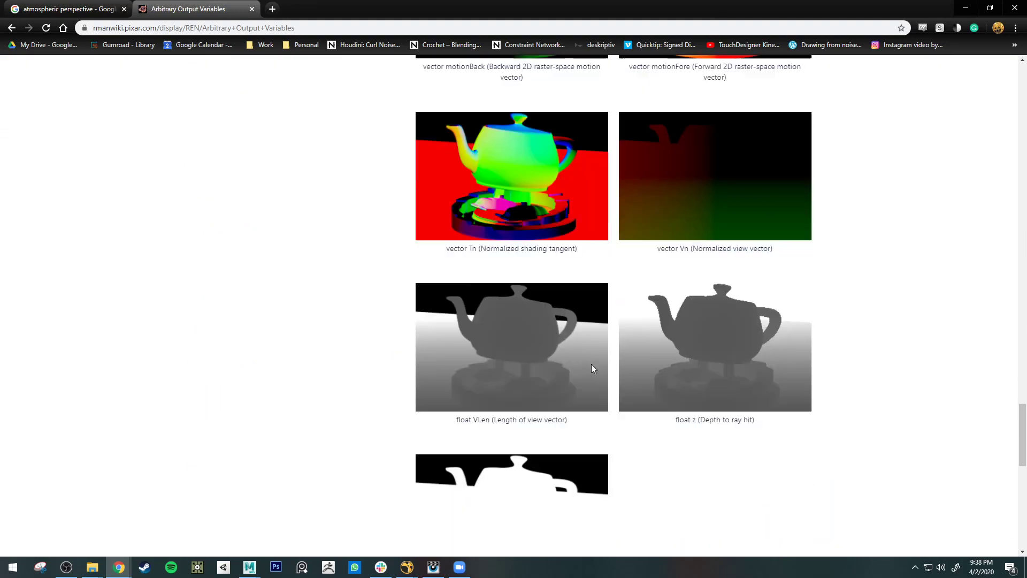
{"action": "scroll", "coordinate": [719, 306], "scroll_direction": "up", "scroll_amount": 2}
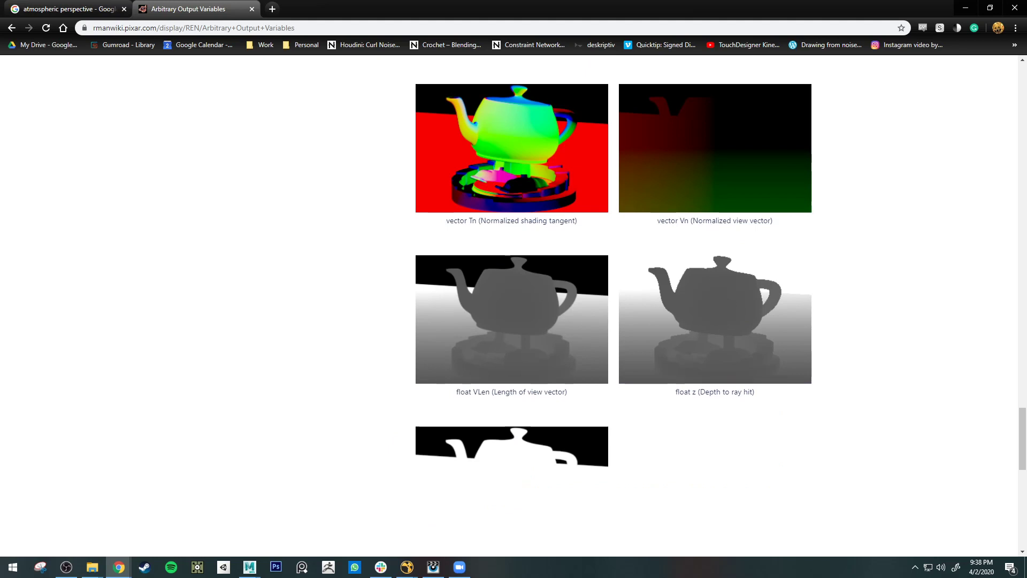
{"action": "key", "text": "alt+Tab"}
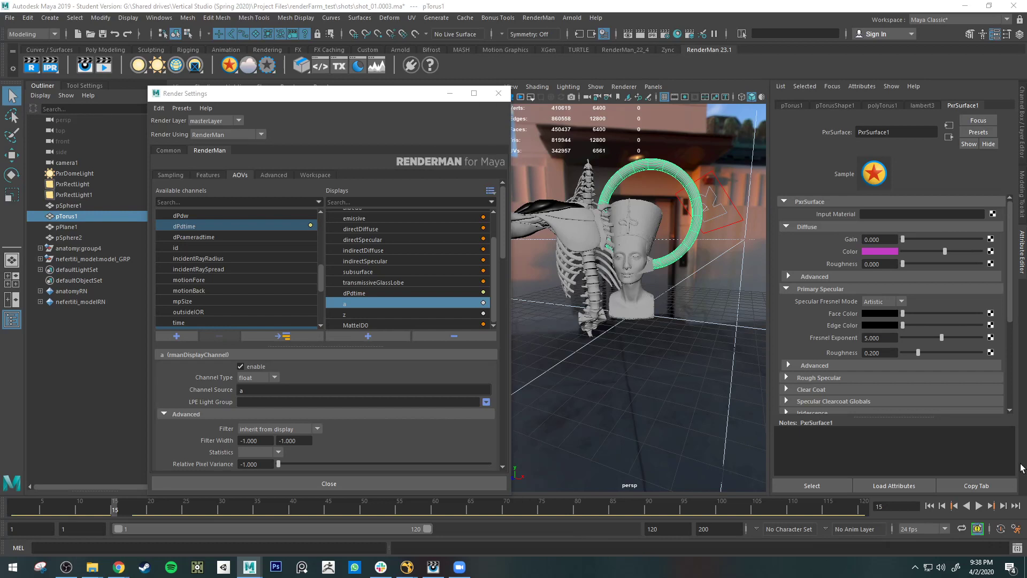
{"action": "mouse_move", "coordinate": [118, 567]}
{"action": "left_click", "coordinate": [183, 524]}
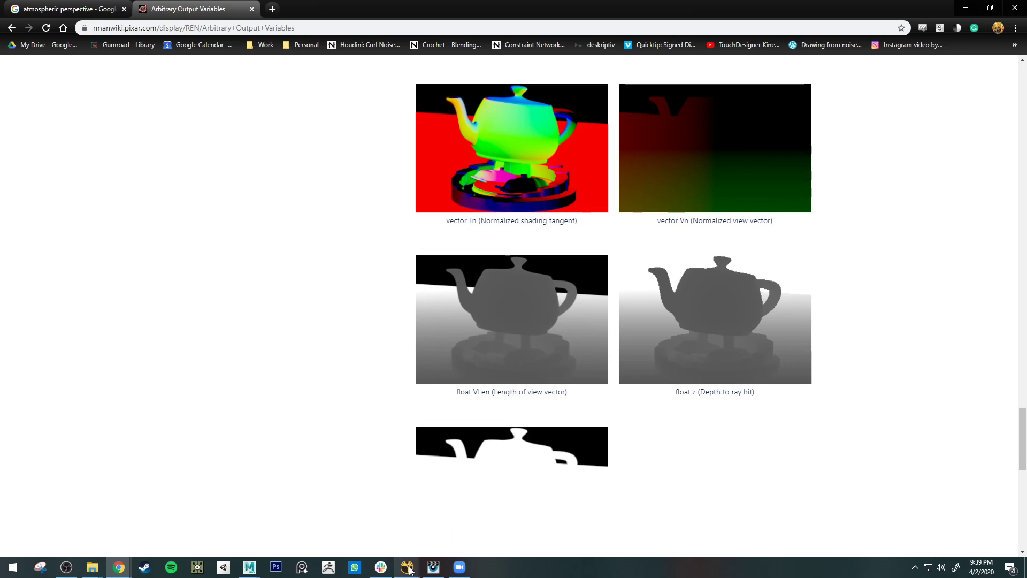
- Switch to Nuke, minimize RenderMan's image viewer and show the Shuffle2 depth pass in Viewer1
{"action": "left_click", "coordinate": [432, 566]}
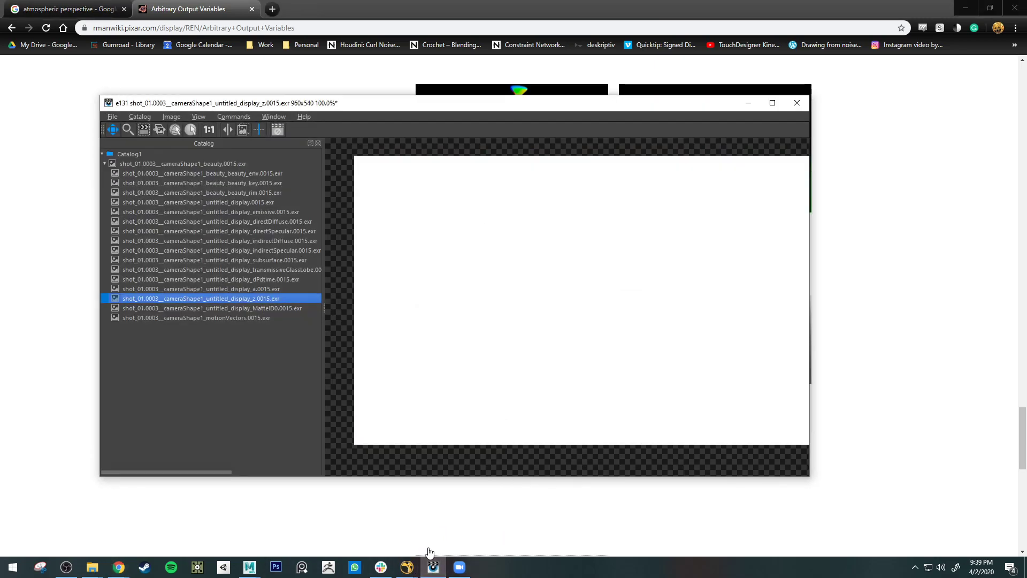
{"action": "mouse_move", "coordinate": [407, 566]}
{"action": "left_click", "coordinate": [437, 526]}
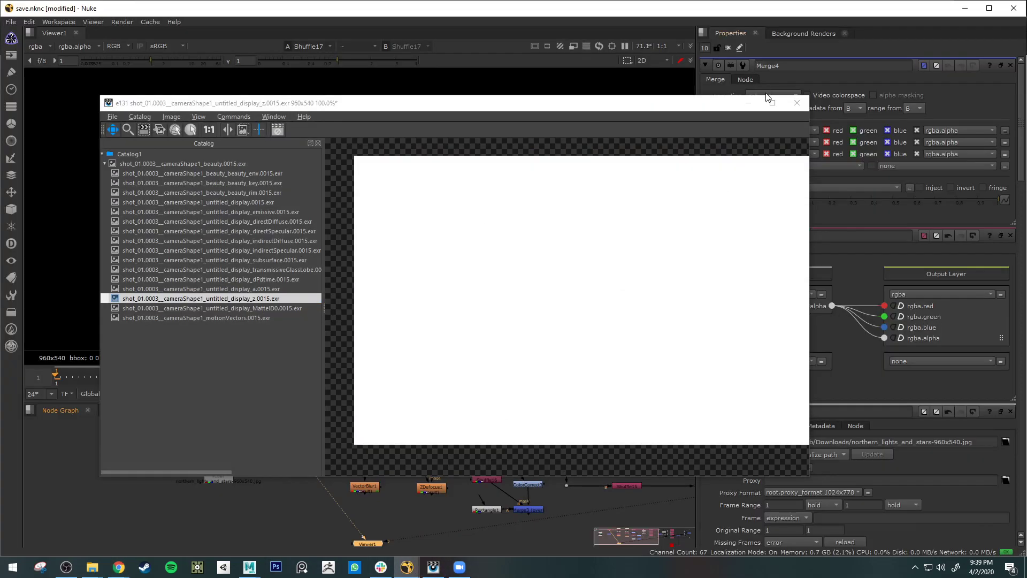
{"action": "left_click", "coordinate": [747, 102]}
{"action": "middle_click_drag", "start_coordinate": [396, 444], "coordinate": [293, 454]}
{"action": "middle_click_drag", "start_coordinate": [435, 446], "coordinate": [489, 430]}
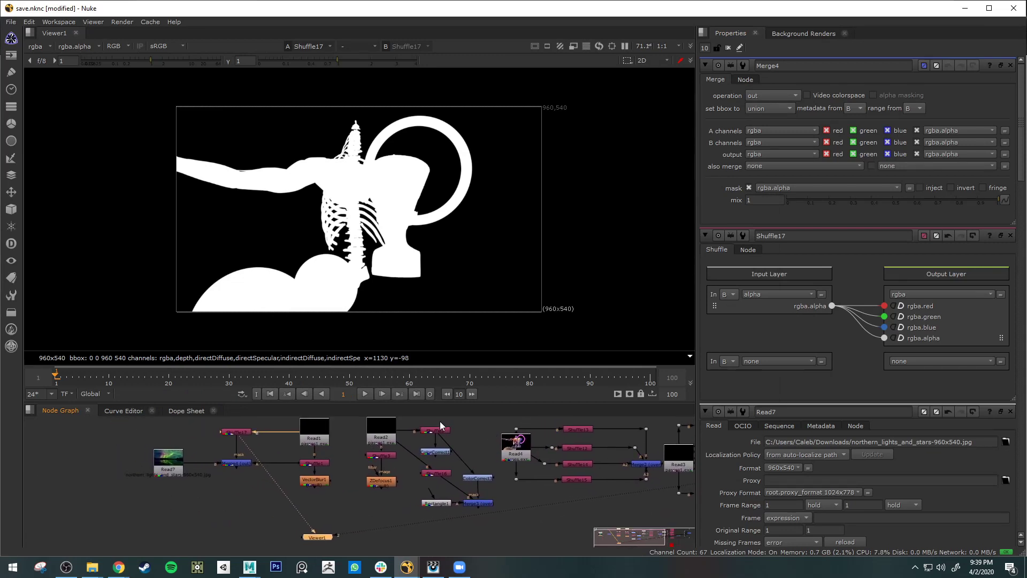
{"action": "left_click", "coordinate": [440, 431]}
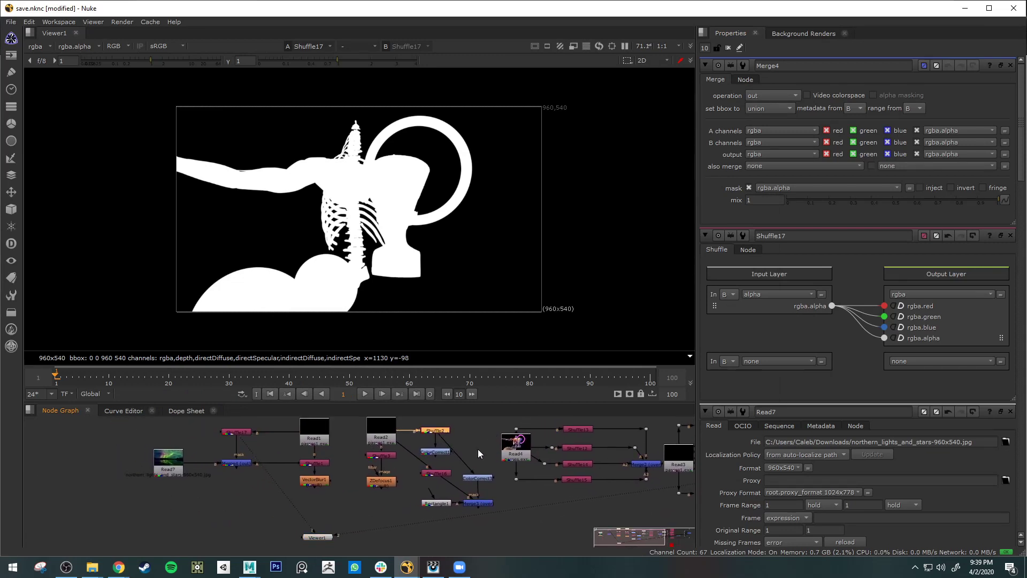
{"action": "key", "text": "1"}
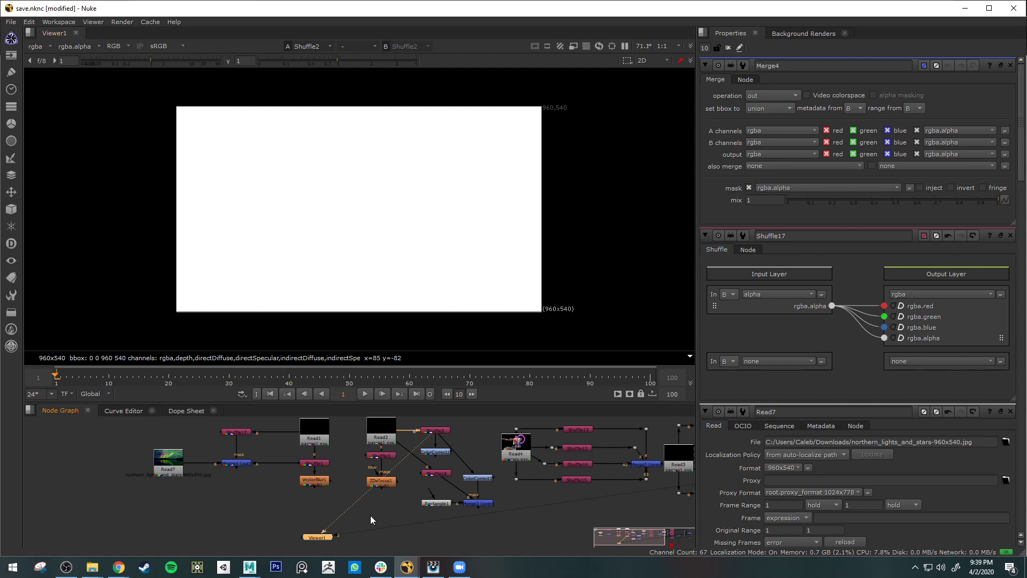
- Compare the Shuffle17 alpha and the Shuffle1 beauty image with the Shuffle2 depth pass in Viewer1
{"action": "left_click", "coordinate": [240, 432]}
{"action": "key", "text": "1"}
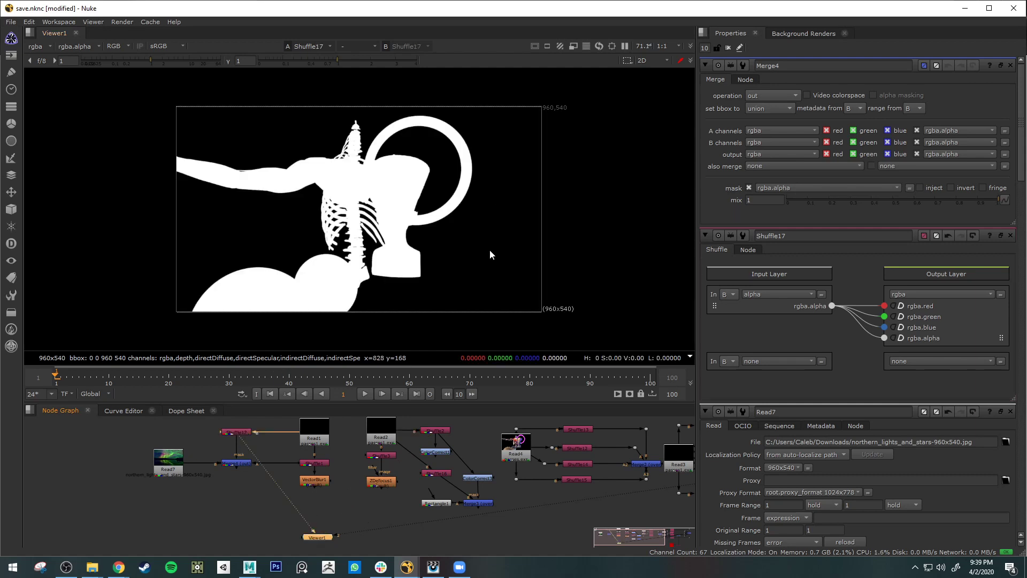
{"action": "left_click", "coordinate": [314, 463]}
{"action": "key", "text": "1"}
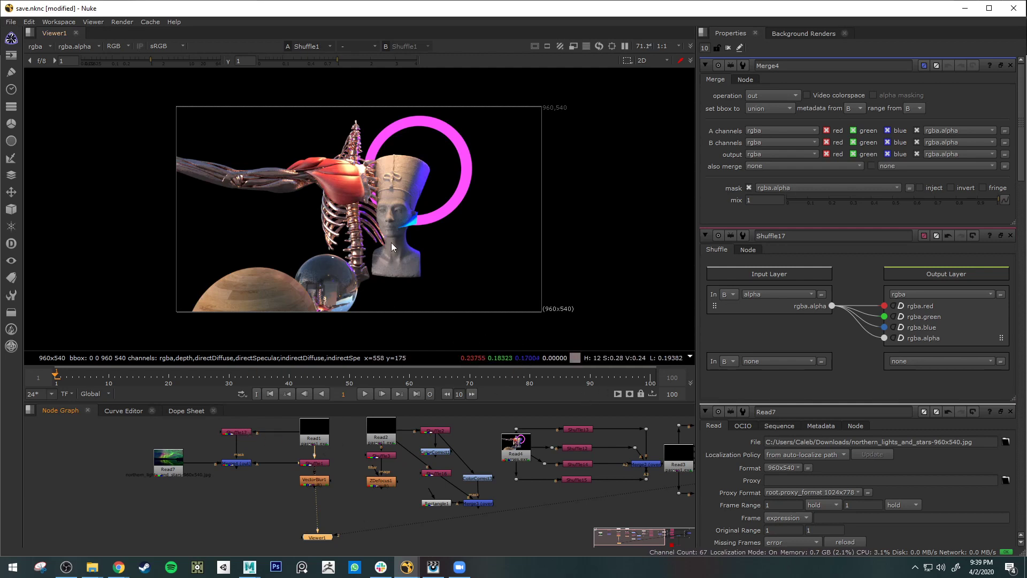
{"action": "left_click", "coordinate": [435, 431]}
{"action": "key", "text": "1"}
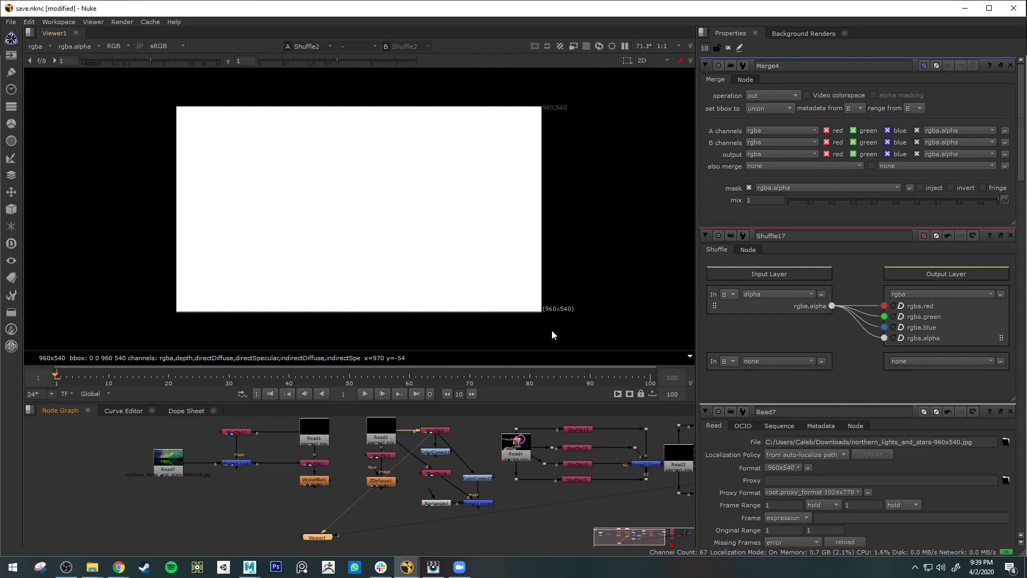
- Show Read1 and the Shuffle17 alpha in Viewer1, ending on the Shuffle2 depth pass
{"action": "left_click", "coordinate": [323, 437]}
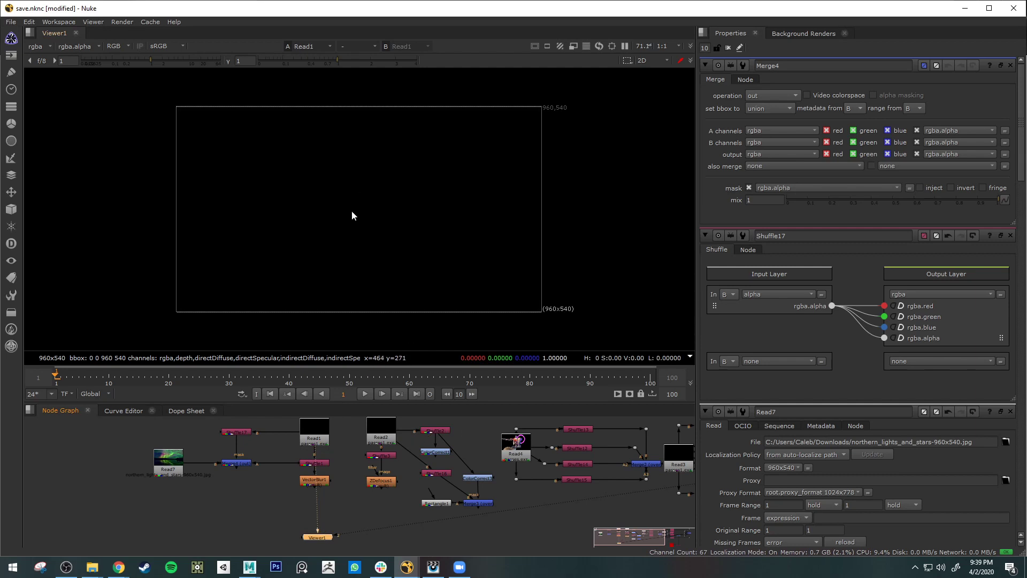
{"action": "left_click", "coordinate": [236, 432]}
{"action": "key", "text": "1"}
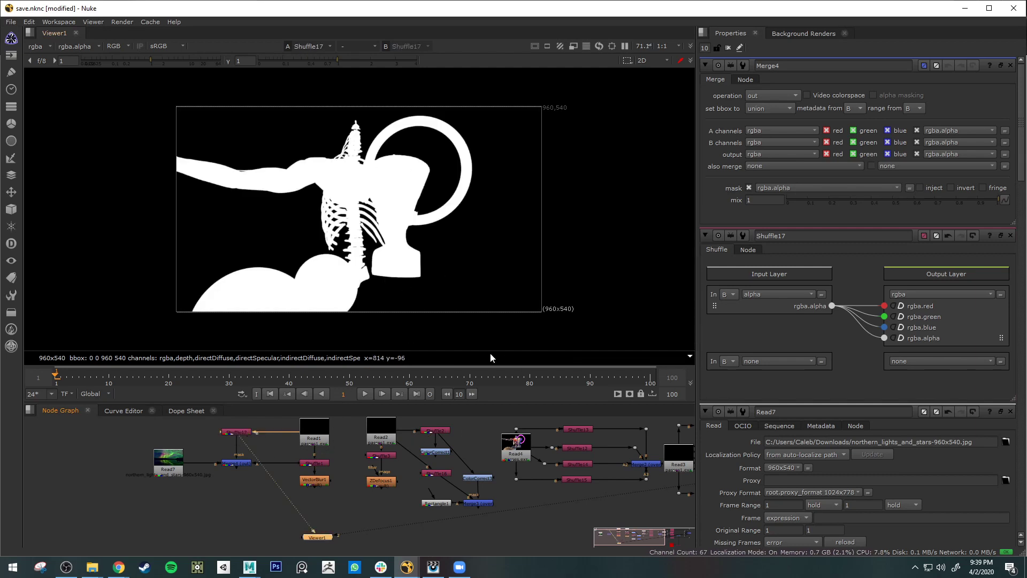
{"action": "left_click", "coordinate": [435, 432]}
{"action": "key", "text": "1"}
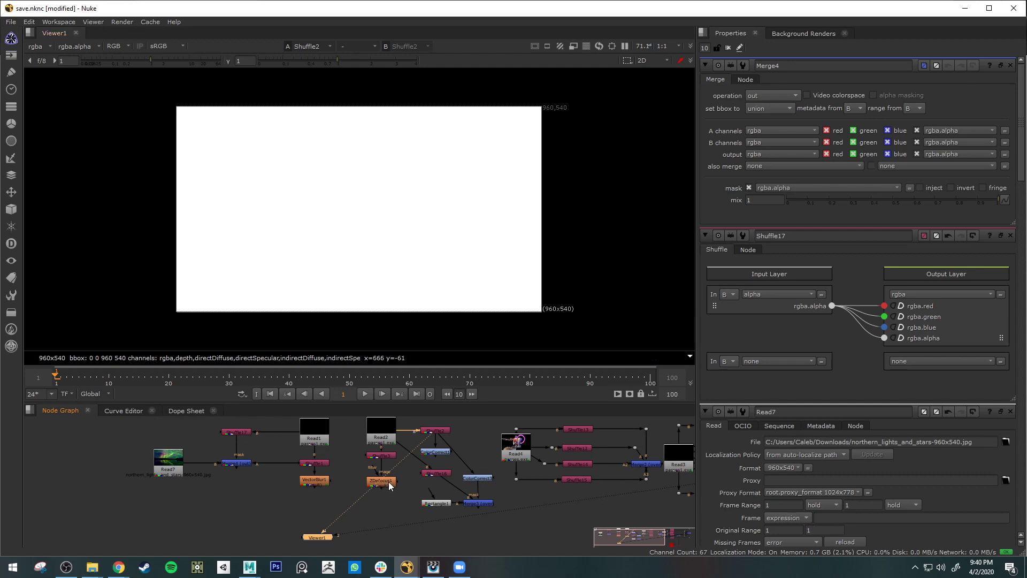
- Show ColorCorrect1 in Viewer1, open its properties and lower the master gain to 0.01
{"action": "left_click", "coordinate": [436, 452]}
{"action": "double_click", "coordinate": [437, 454]}
{"action": "key", "text": "1"}
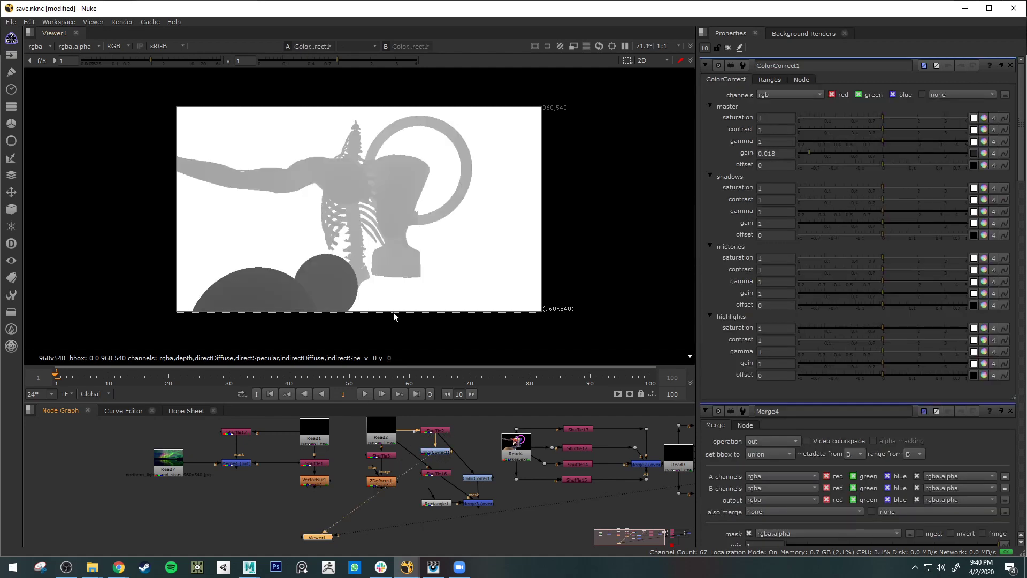
{"action": "mouse_move", "coordinate": [809, 154]}
{"action": "left_mouse_down"}
{"action": "mouse_move", "coordinate": [882, 153]}
{"action": "mouse_move", "coordinate": [797, 153]}
{"action": "mouse_move", "coordinate": [823, 153]}
{"action": "mouse_move", "coordinate": [806, 154]}
{"action": "left_mouse_up"}
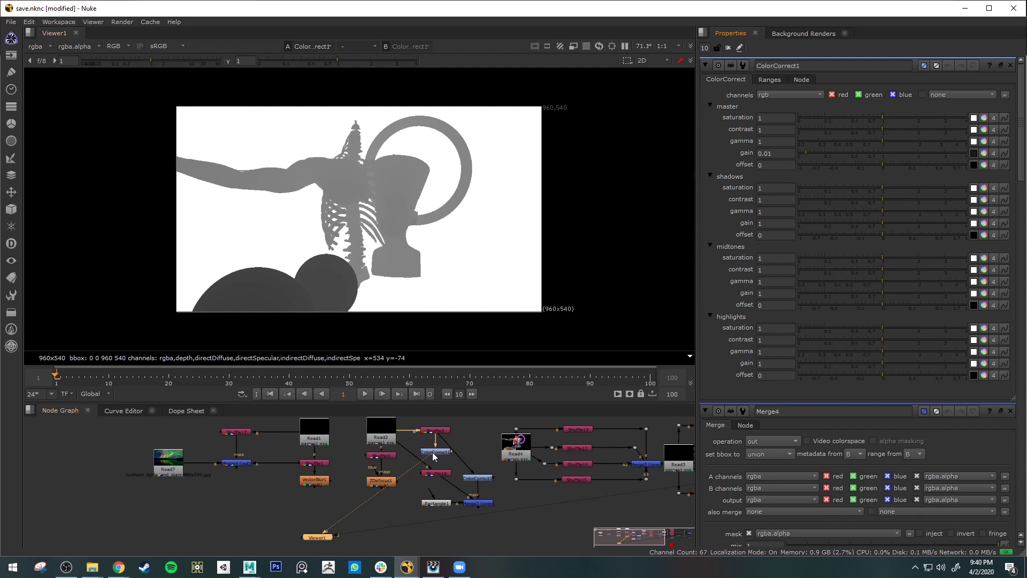
{"action": "left_click_drag", "start_coordinate": [432, 451], "coordinate": [431, 460]}
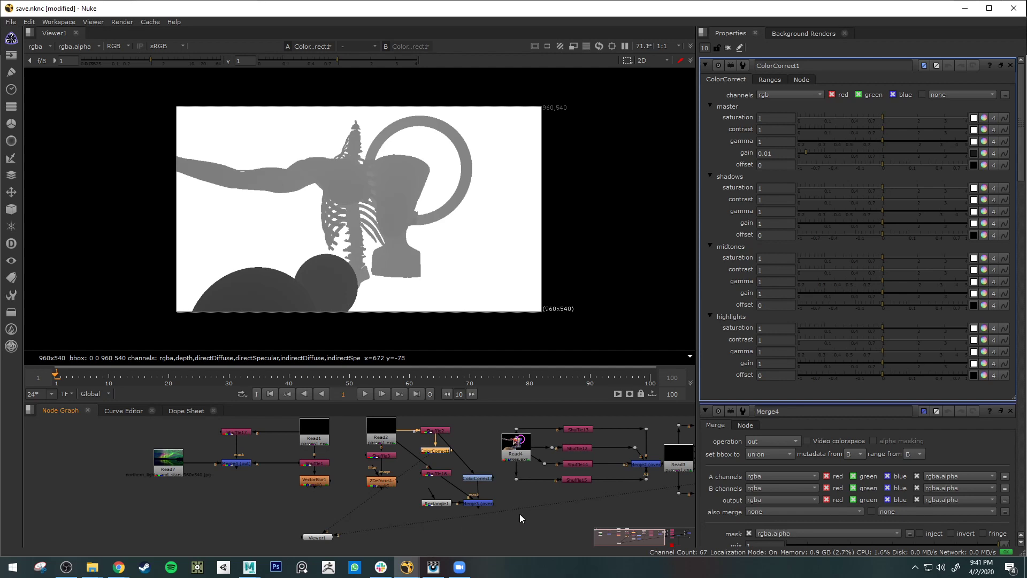
{"action": "middle_click_drag", "start_coordinate": [520, 514], "coordinate": [562, 534]}
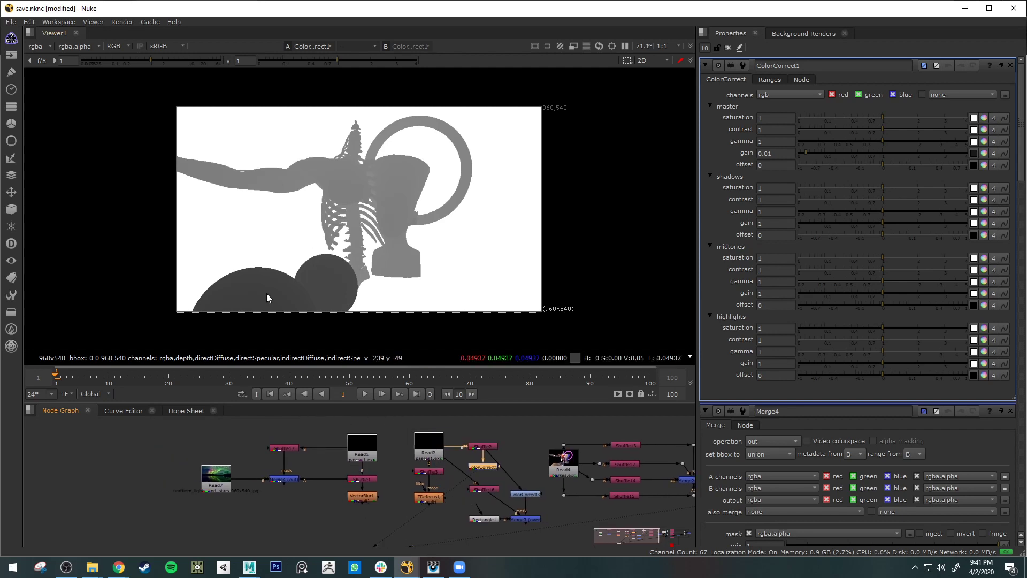
- Switch to the browser's depth of field image results and examine the focus distance diagram, the focal length comparison and the shoreline flower photo
{"action": "key", "text": "alt+Tab"}
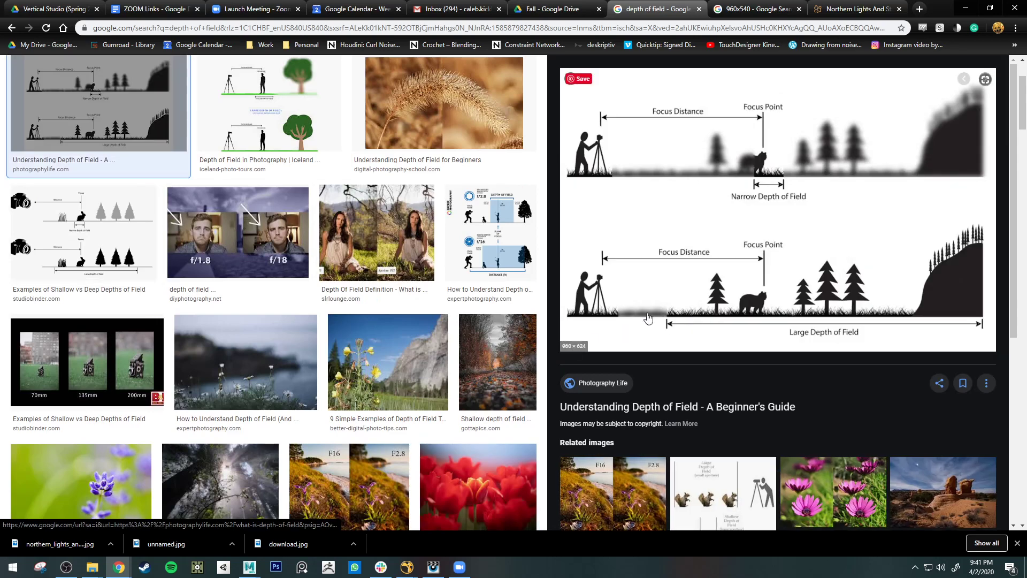
{"action": "scroll", "coordinate": [317, 308], "scroll_direction": "up", "scroll_amount": 2}
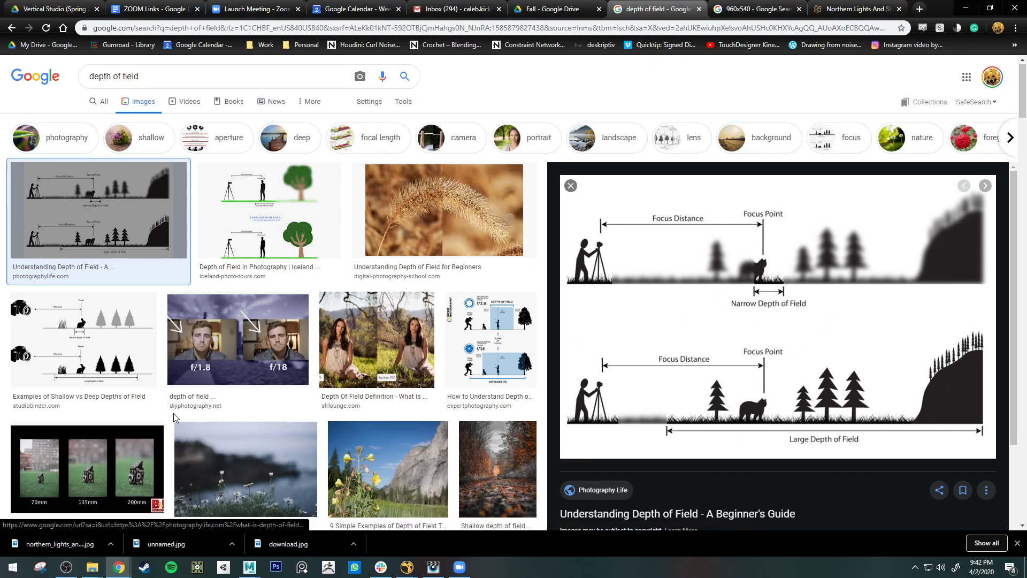
{"action": "scroll", "coordinate": [103, 377], "scroll_direction": "down", "scroll_amount": 2}
{"action": "left_click", "coordinate": [103, 377]}
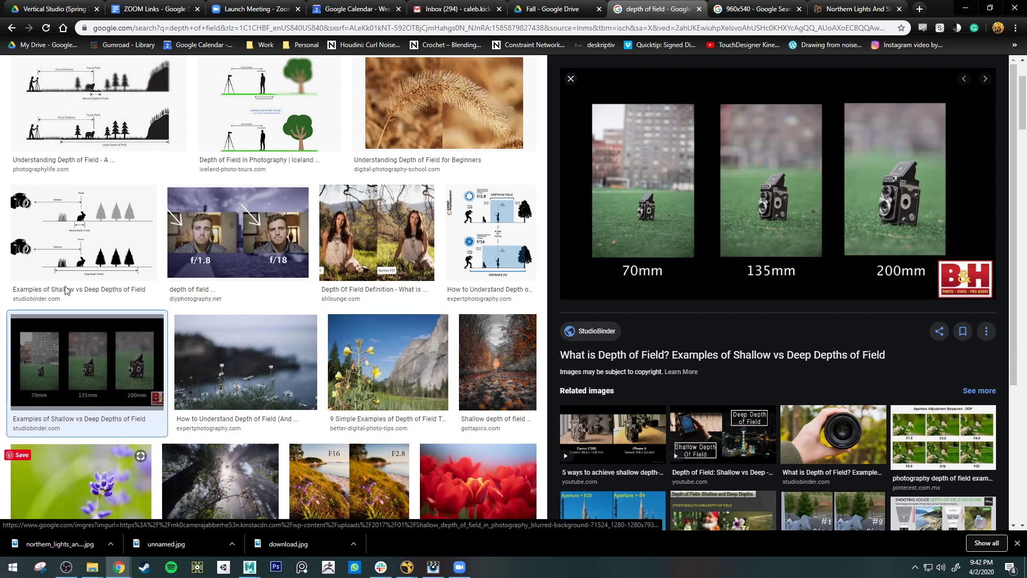
{"action": "left_click", "coordinate": [302, 393]}
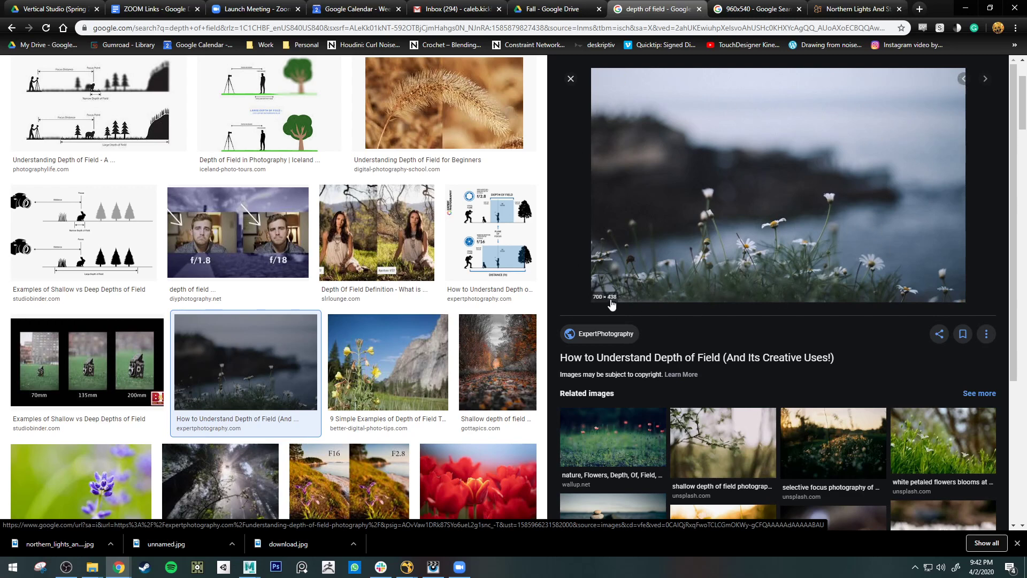
{"action": "scroll", "coordinate": [423, 400], "scroll_direction": "up", "scroll_amount": 2}
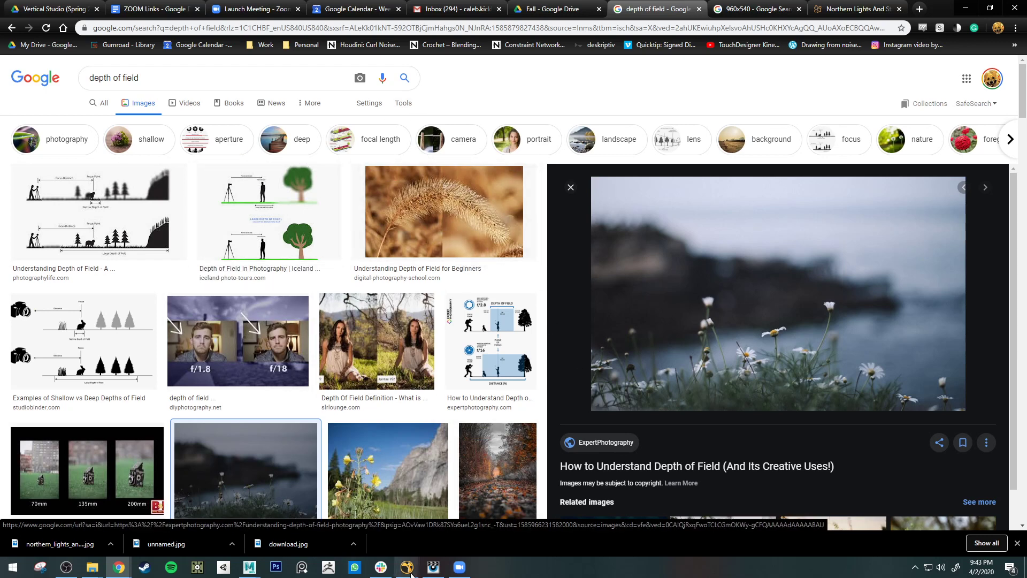
- Return to Nuke, show the Shuffle3 beauty image in Viewer1 and realign the ZDefocus1 node below Shuffle3
{"action": "mouse_move", "coordinate": [407, 568]}
{"action": "left_click", "coordinate": [383, 479]}
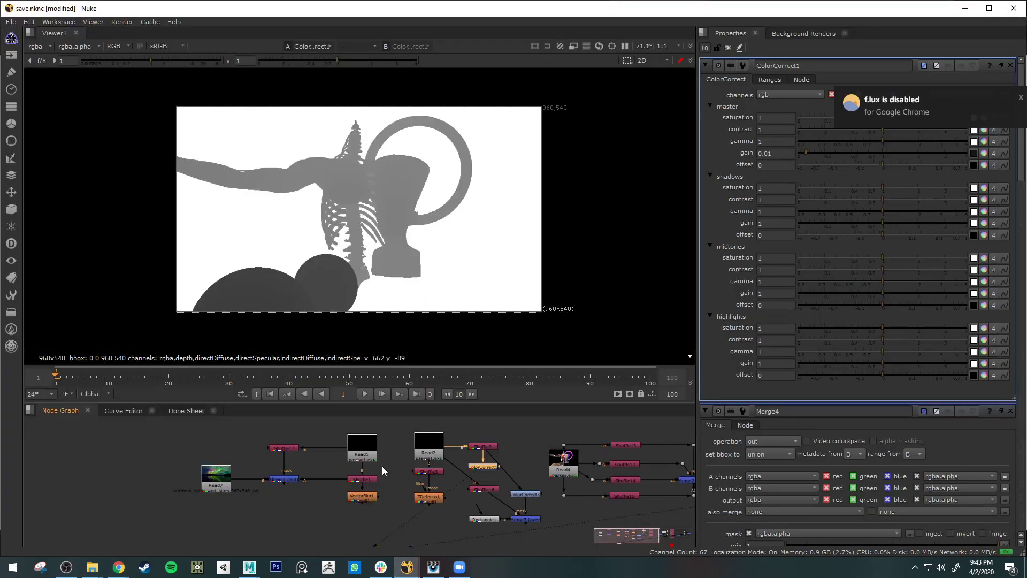
{"action": "left_click", "coordinate": [428, 472]}
{"action": "key", "text": "1"}
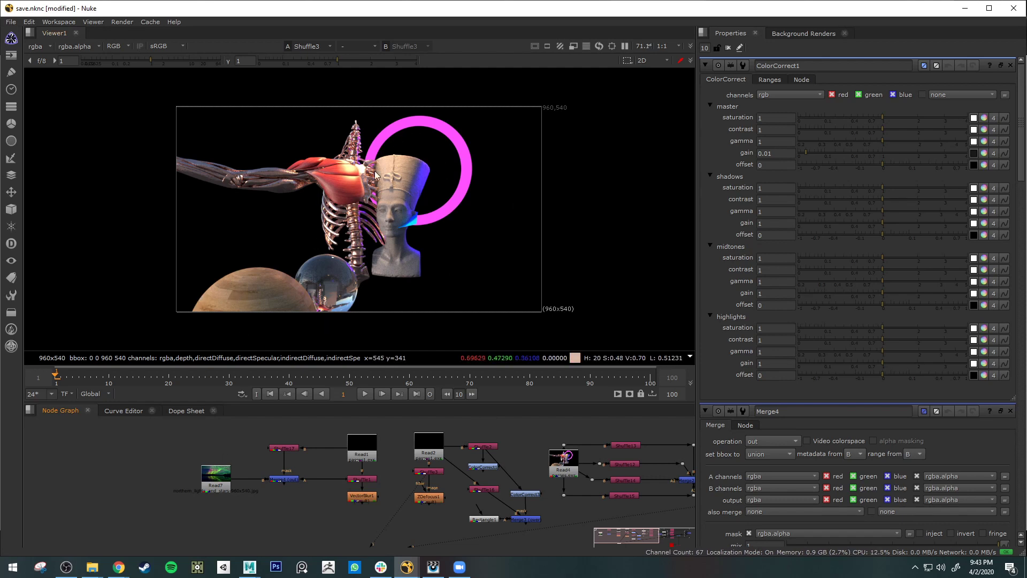
{"action": "left_click", "coordinate": [436, 498]}
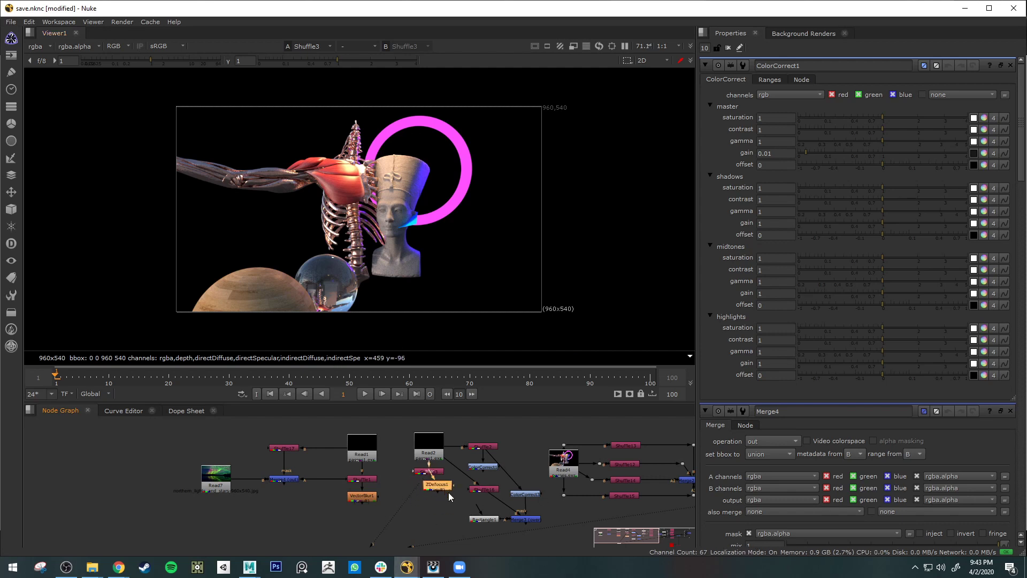
{"action": "left_click_drag", "start_coordinate": [444, 488], "coordinate": [434, 502]}
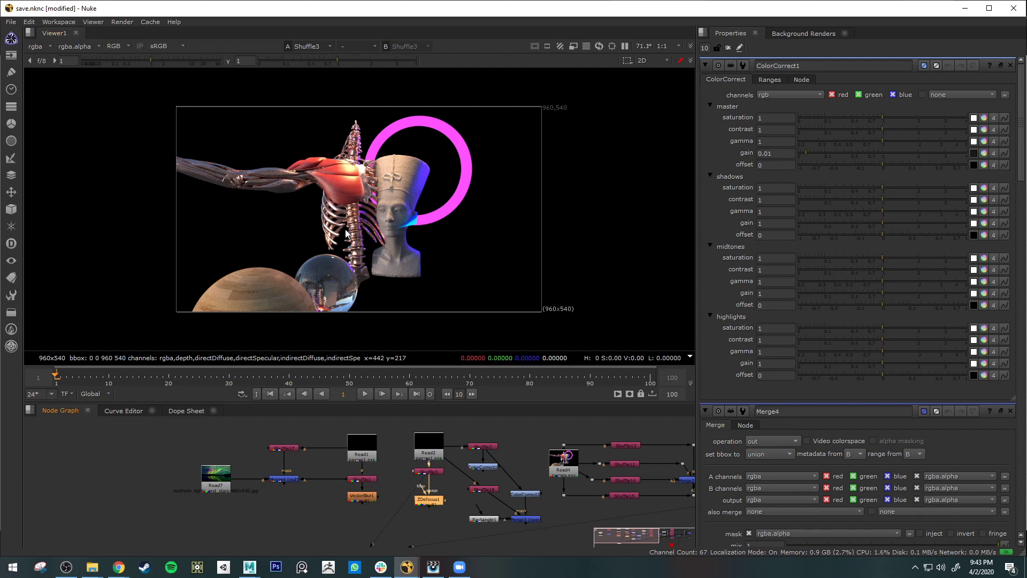
- Compare the ColorCorrect1 depth image with the Shuffle3 beauty image in Viewer1, ending on the ZDefocus1 result
{"action": "left_click", "coordinate": [484, 466]}
{"action": "key", "text": "1"}
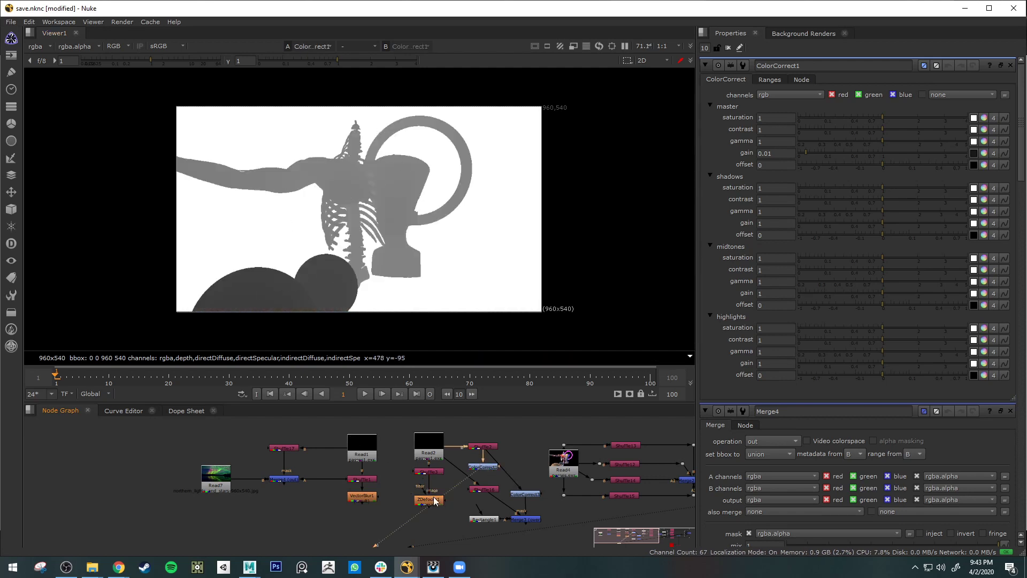
{"action": "left_click", "coordinate": [437, 472]}
{"action": "key", "text": "1"}
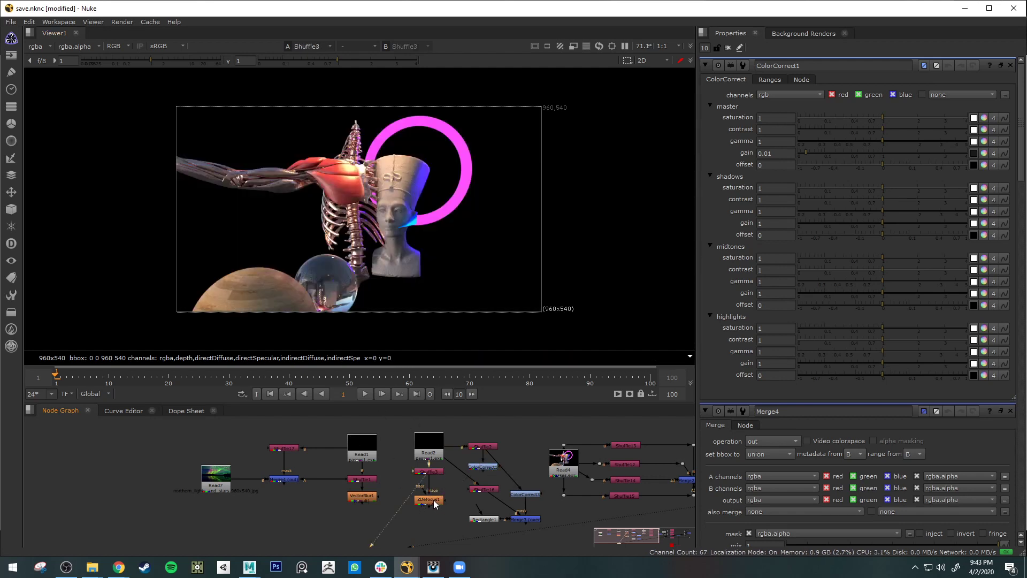
{"action": "left_click", "coordinate": [436, 503]}
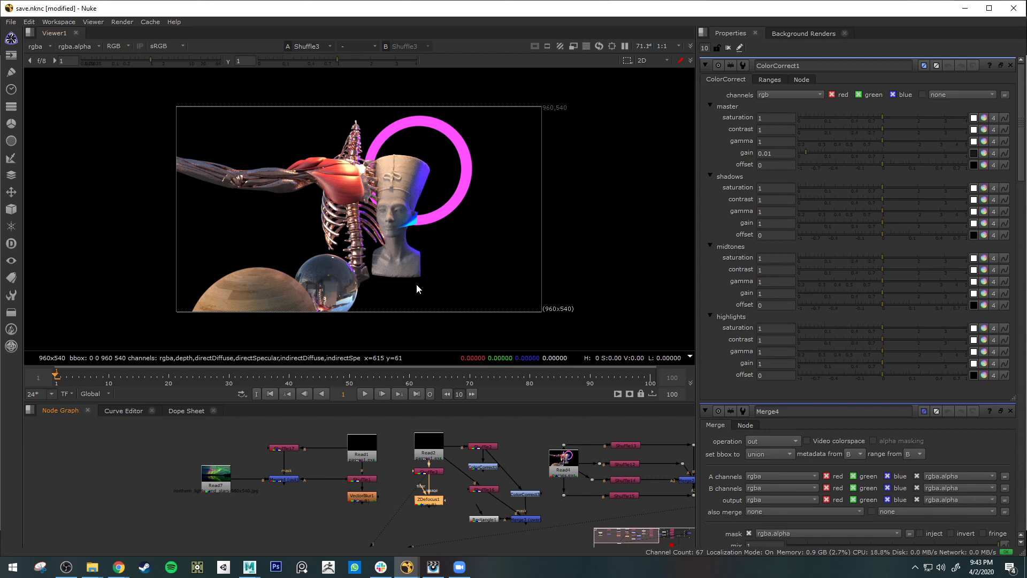
{"action": "key", "text": "1"}
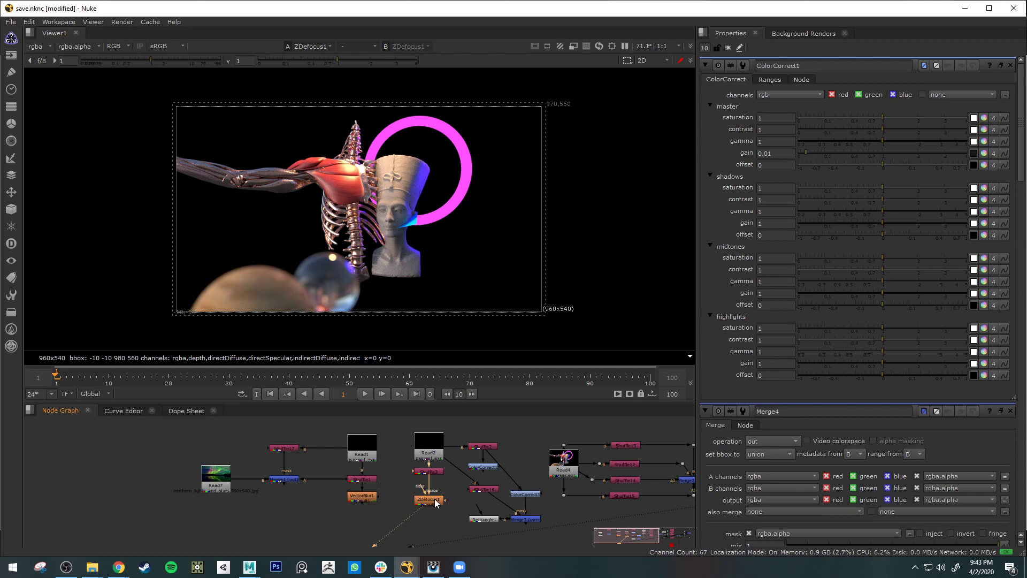
- Open the ZDefocus1 properties and move its focal point around the bust, onto the glass sphere, and back to the headdress at x 552, y 340
{"action": "double_click", "coordinate": [430, 500]}
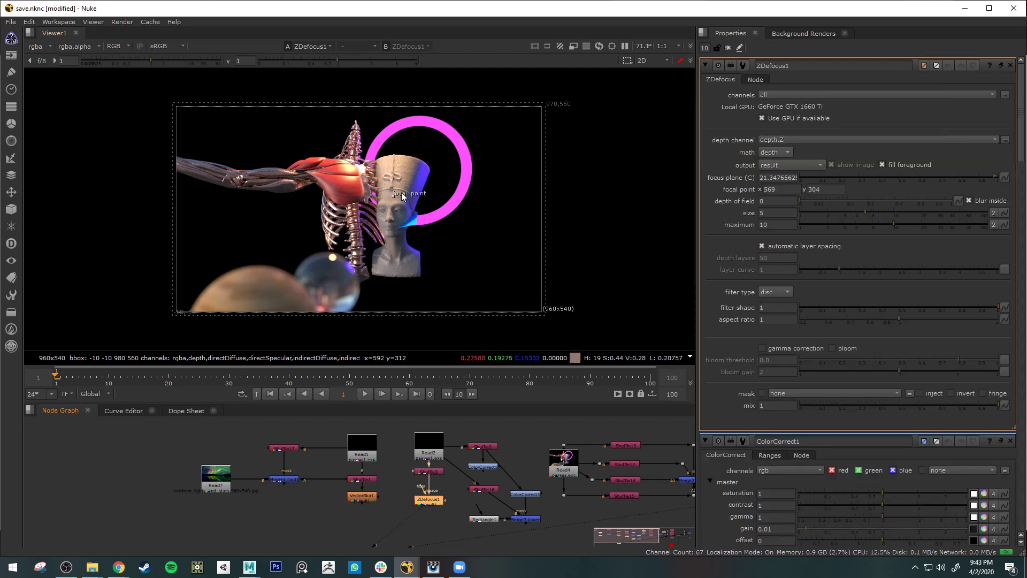
{"action": "left_click_drag", "start_coordinate": [393, 198], "coordinate": [391, 233]}
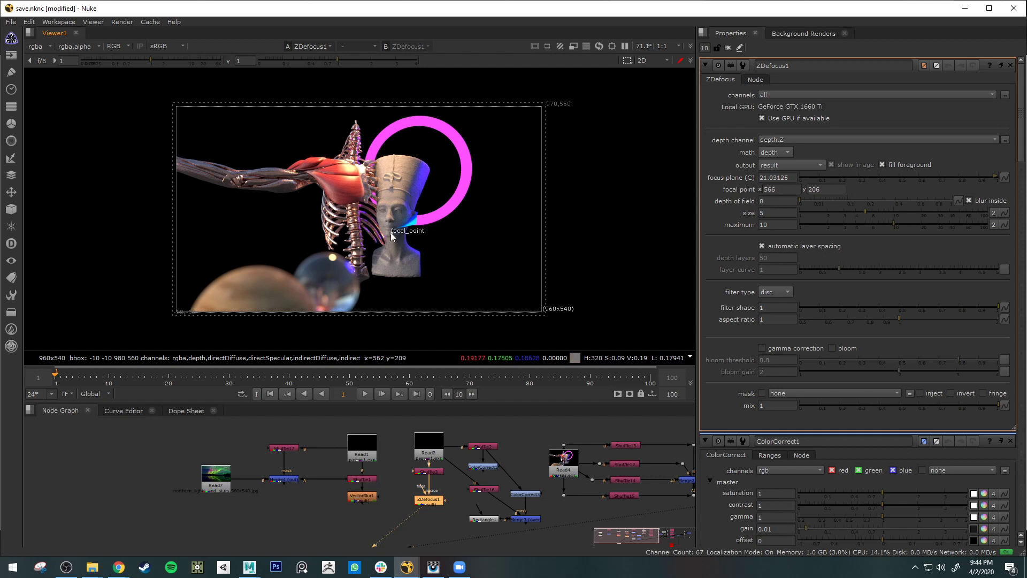
{"action": "left_click_drag", "start_coordinate": [391, 233], "coordinate": [389, 202]}
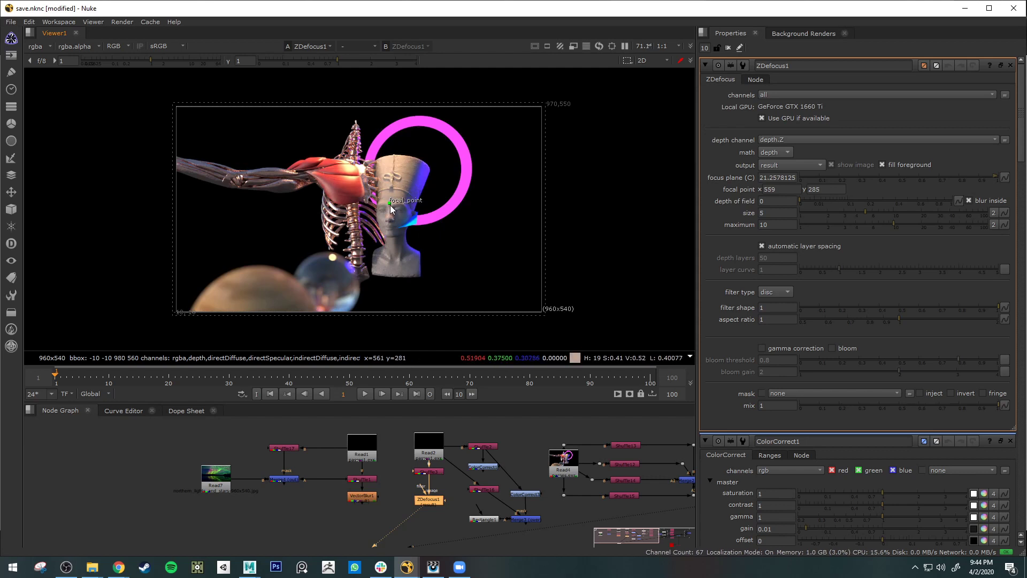
{"action": "left_click_drag", "start_coordinate": [392, 207], "coordinate": [398, 230]}
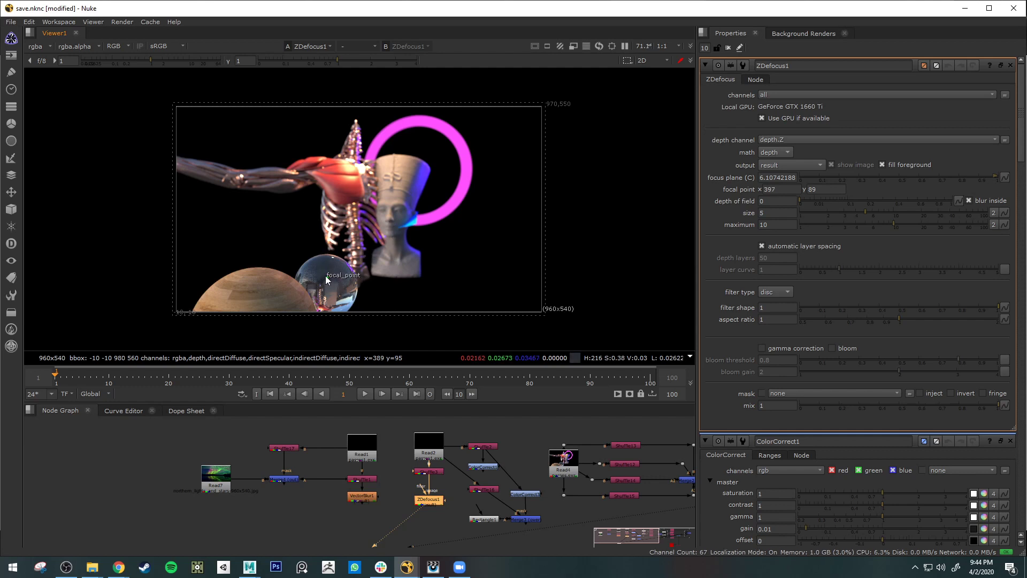
{"action": "mouse_move", "coordinate": [331, 276]}
{"action": "left_mouse_down"}
{"action": "mouse_move", "coordinate": [389, 247]}
{"action": "mouse_move", "coordinate": [396, 171]}
{"action": "mouse_move", "coordinate": [389, 219]}
{"action": "mouse_move", "coordinate": [331, 276]}
{"action": "left_mouse_up"}
{"action": "left_click_drag", "start_coordinate": [324, 273], "coordinate": [395, 176]}
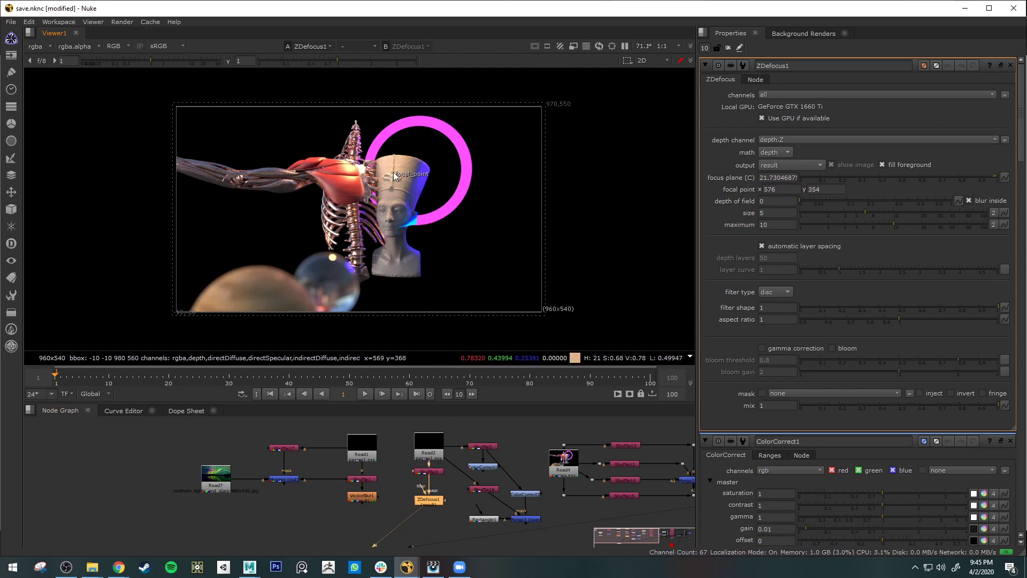
{"action": "mouse_move", "coordinate": [395, 176]}
{"action": "left_mouse_down"}
{"action": "mouse_move", "coordinate": [336, 184]}
{"action": "mouse_move", "coordinate": [388, 184]}
{"action": "left_mouse_up"}
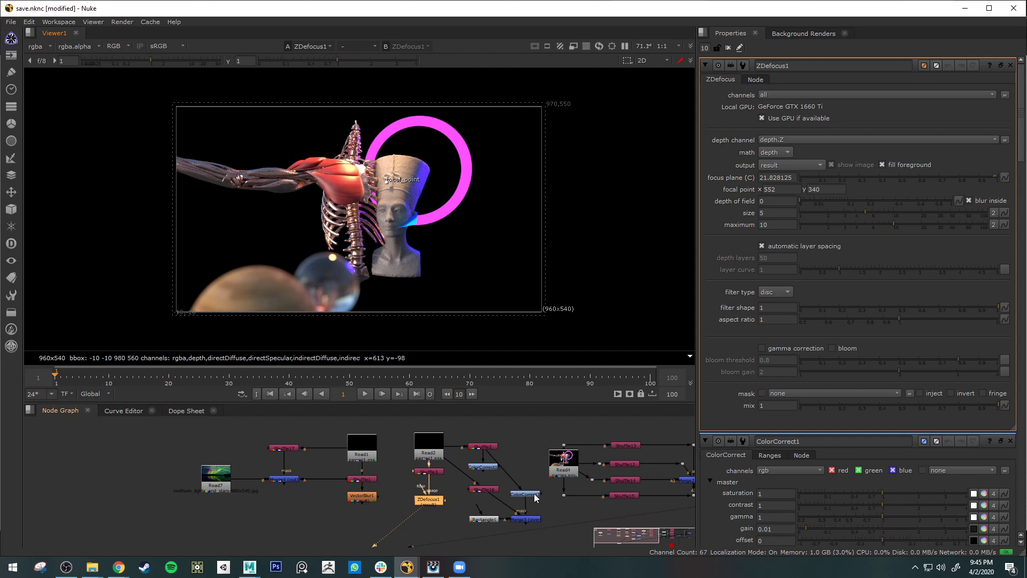
- Switch to the browser's atmospheric perspective search, show its image results and enlarge the Vitruvian Fine Art valley picture
{"action": "mouse_move", "coordinate": [333, 511]}
{"action": "middle_mouse_down"}
{"action": "mouse_move", "coordinate": [296, 493]}
{"action": "mouse_move", "coordinate": [343, 500]}
{"action": "middle_mouse_up"}
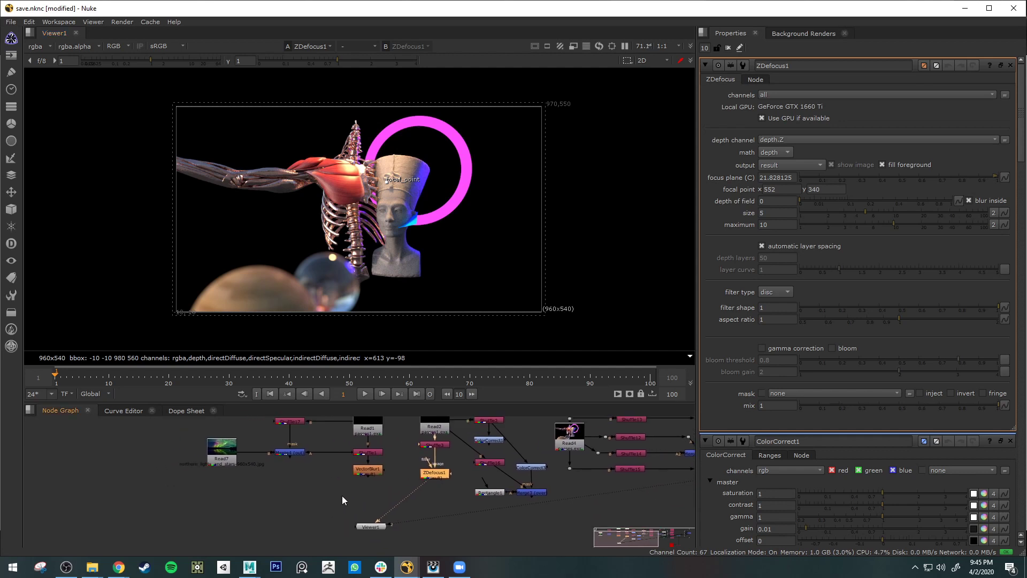
{"action": "left_click", "coordinate": [538, 492]}
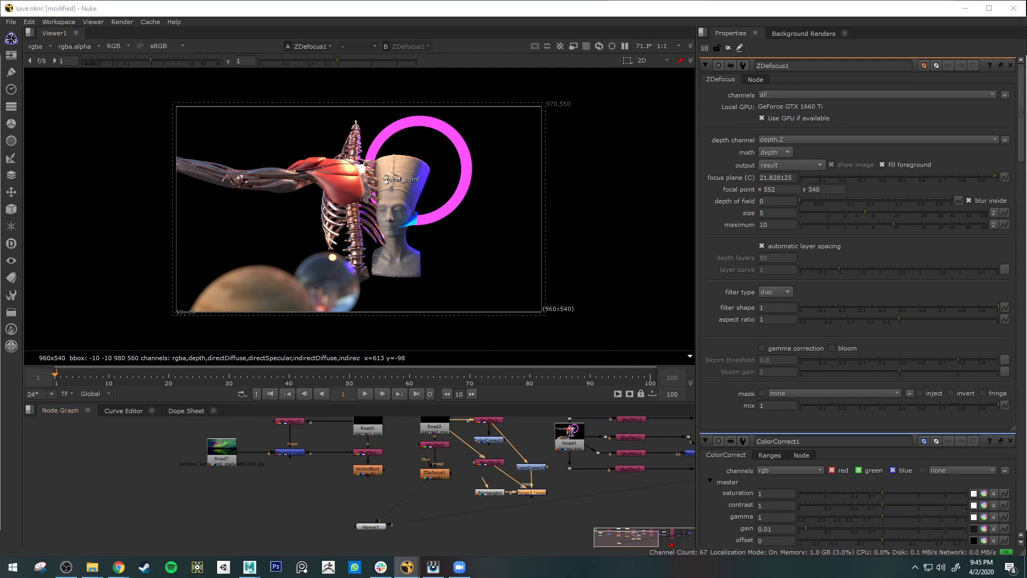
{"action": "key", "text": "alt+Tab"}
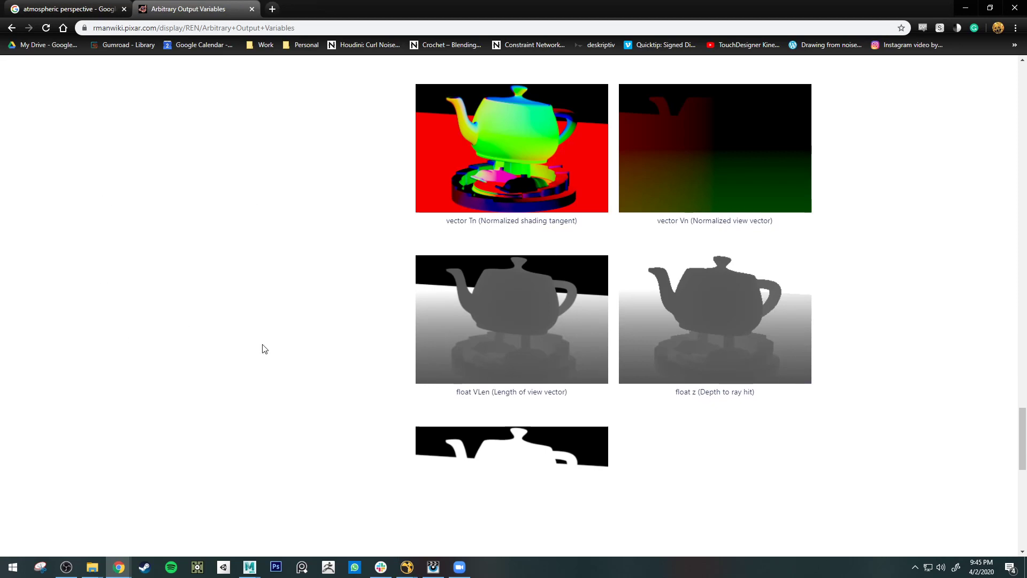
{"action": "left_click", "coordinate": [73, 10]}
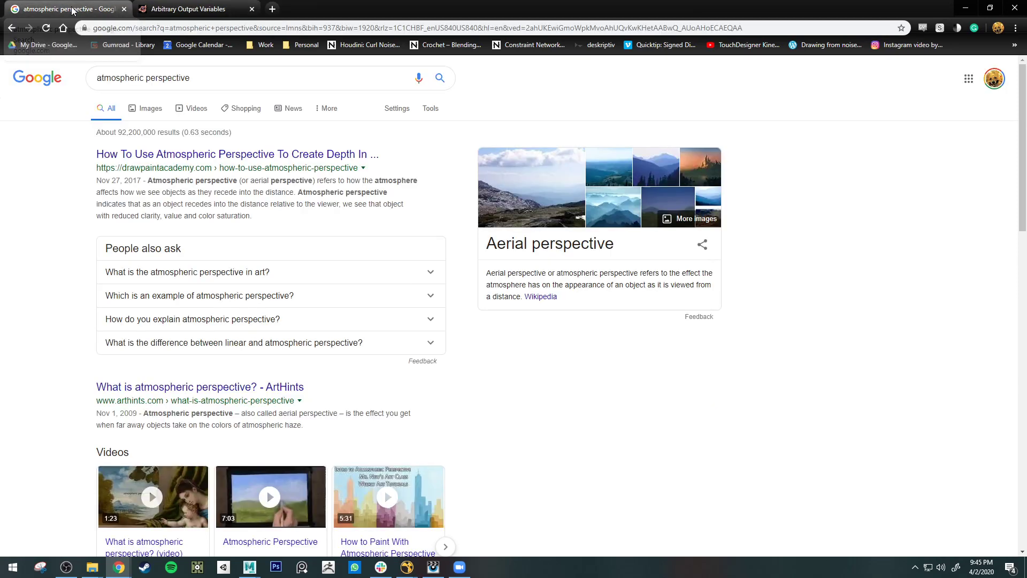
{"action": "left_click", "coordinate": [146, 110]}
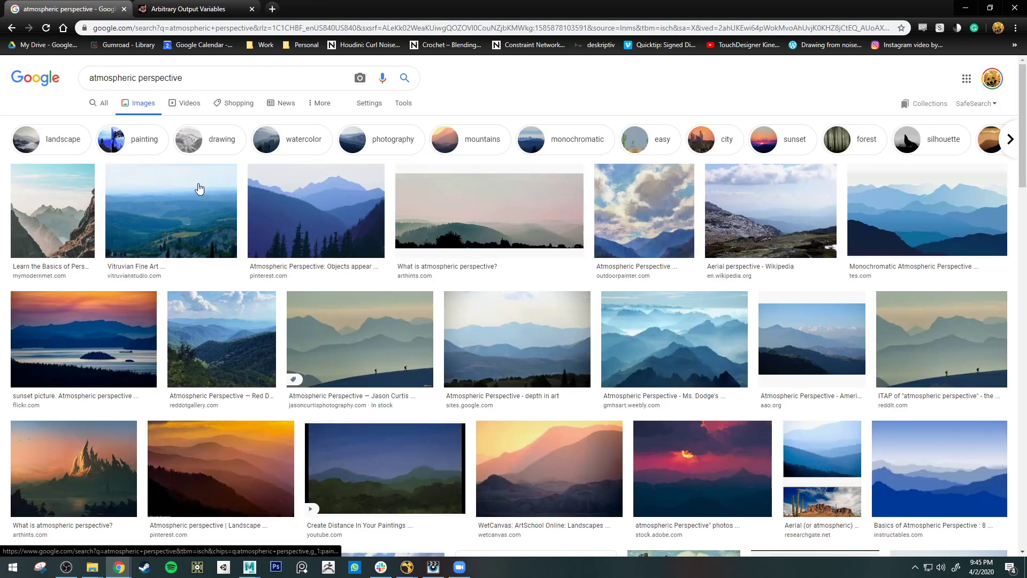
{"action": "left_click", "coordinate": [191, 232]}
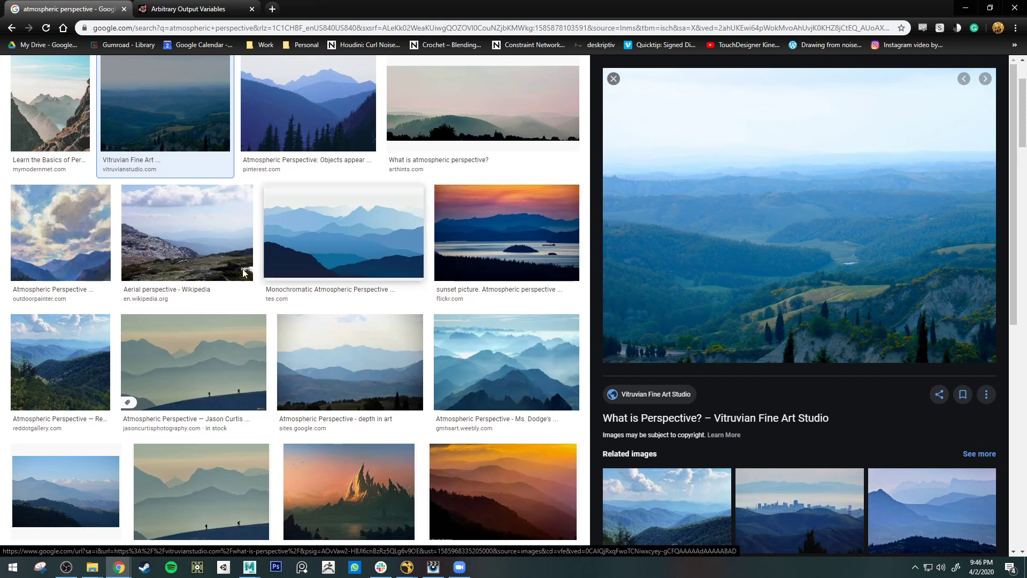
- Browse the remaining atmospheric perspective images and examine the enlarged My Modern Met picture of the rocky mountains
{"action": "scroll", "coordinate": [204, 299], "scroll_direction": "down", "scroll_amount": 3}
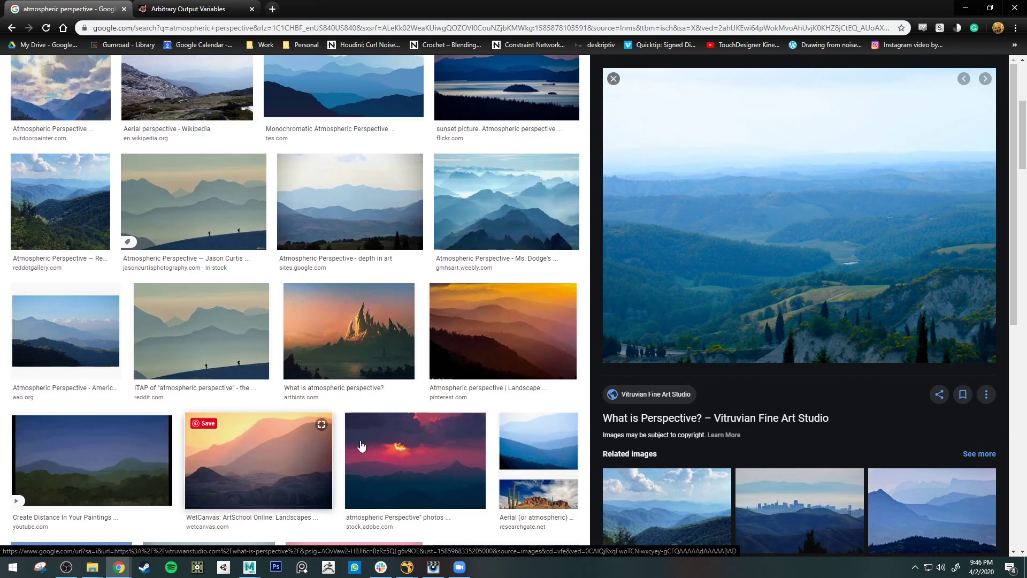
{"action": "scroll", "coordinate": [374, 439], "scroll_direction": "down", "scroll_amount": 6}
{"action": "scroll", "coordinate": [302, 419], "scroll_direction": "up", "scroll_amount": 10}
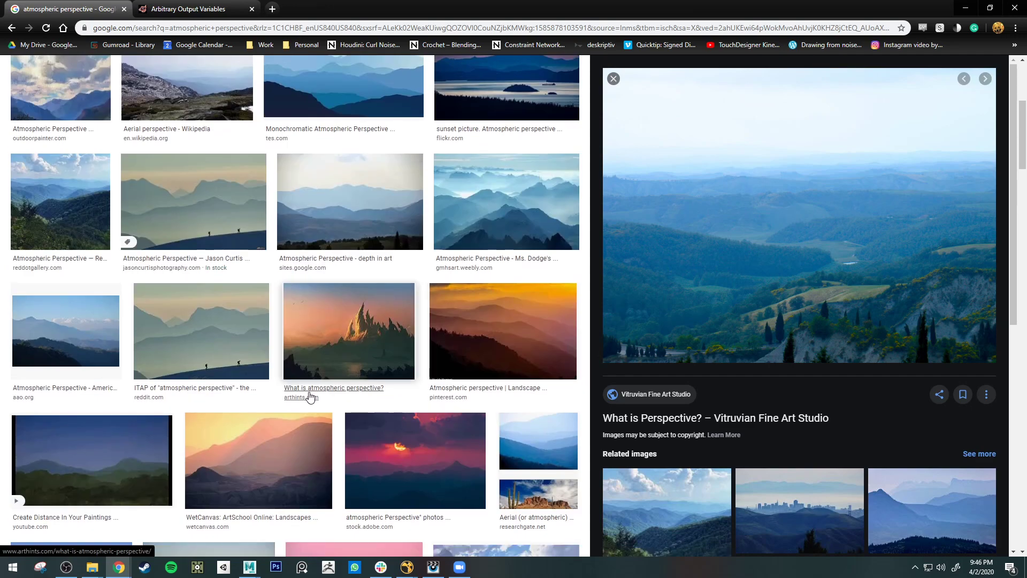
{"action": "left_click", "coordinate": [60, 234]}
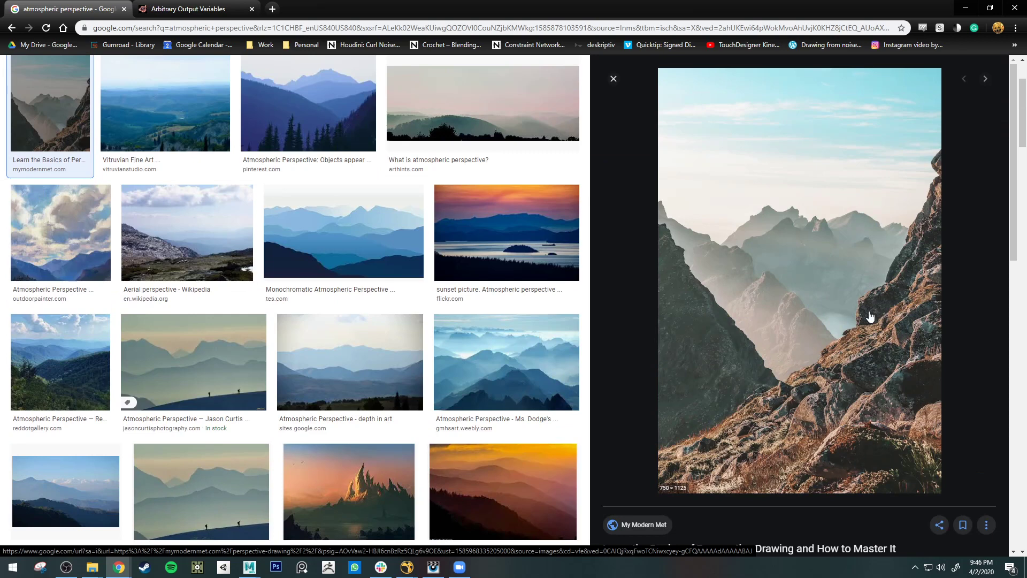
{"action": "mouse_move", "coordinate": [763, 305]}
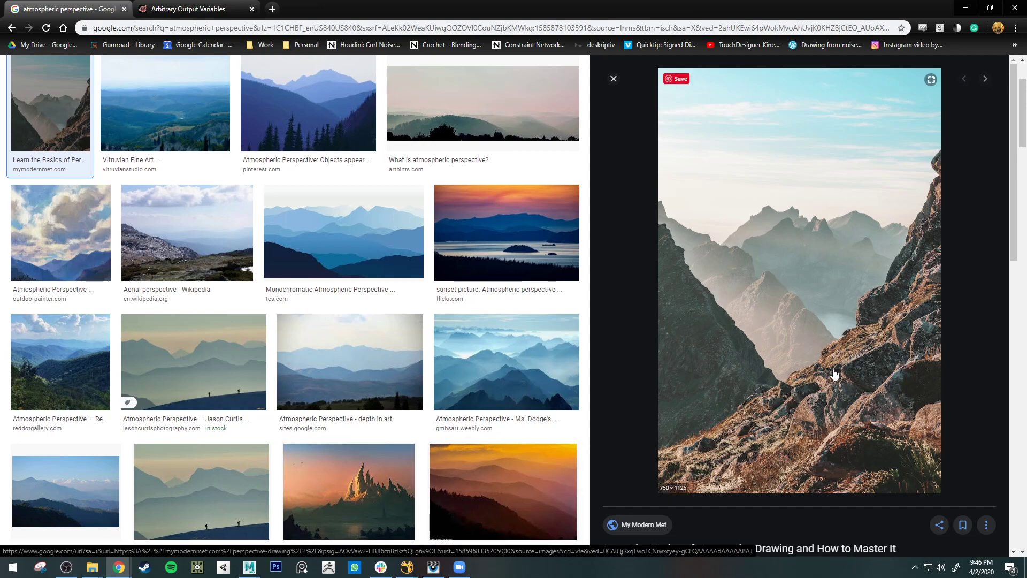
- Return to Nuke and show the Shuffle16 beauty image in Viewer1
{"action": "mouse_move", "coordinate": [407, 567]}
{"action": "left_click", "coordinate": [456, 528]}
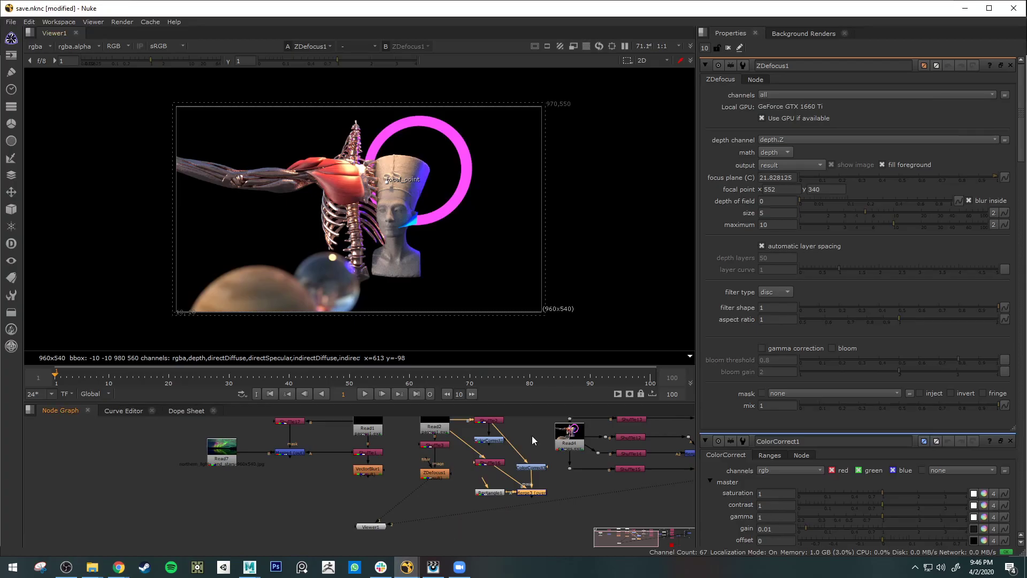
{"action": "middle_click_drag", "start_coordinate": [568, 490], "coordinate": [527, 497]}
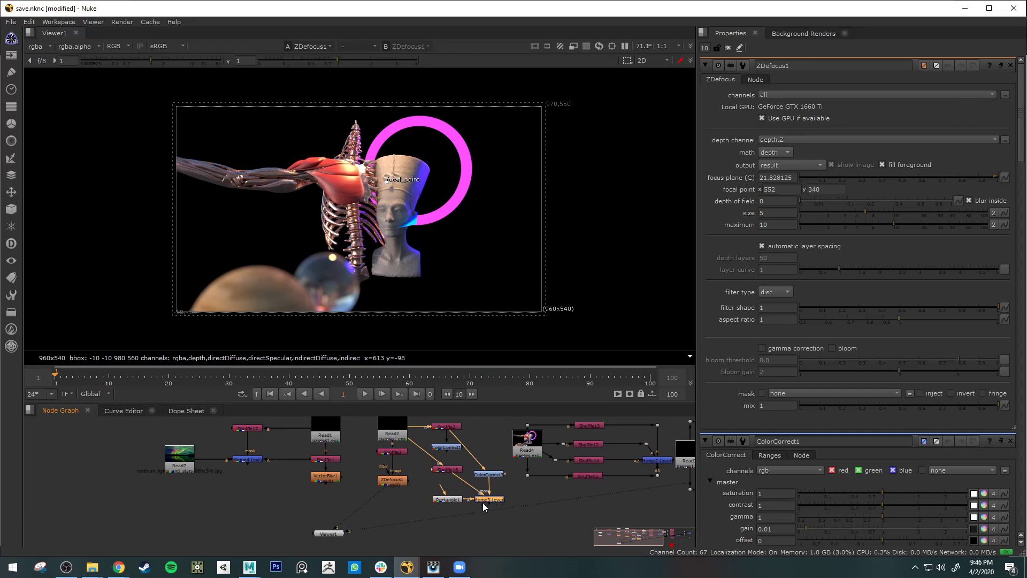
{"action": "left_click", "coordinate": [455, 473]}
{"action": "key", "text": "1"}
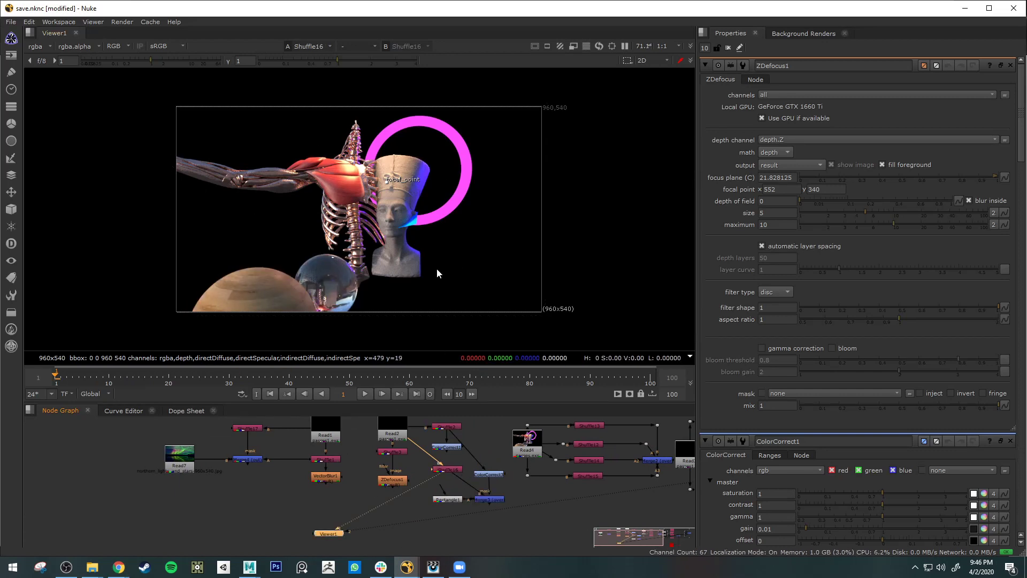
- Show Rectangle1 in Viewer1, open its properties and set its colour to a blue of 0.05792, 0.217133, 0.46
{"action": "left_click", "coordinate": [457, 499]}
{"action": "key", "text": "1"}
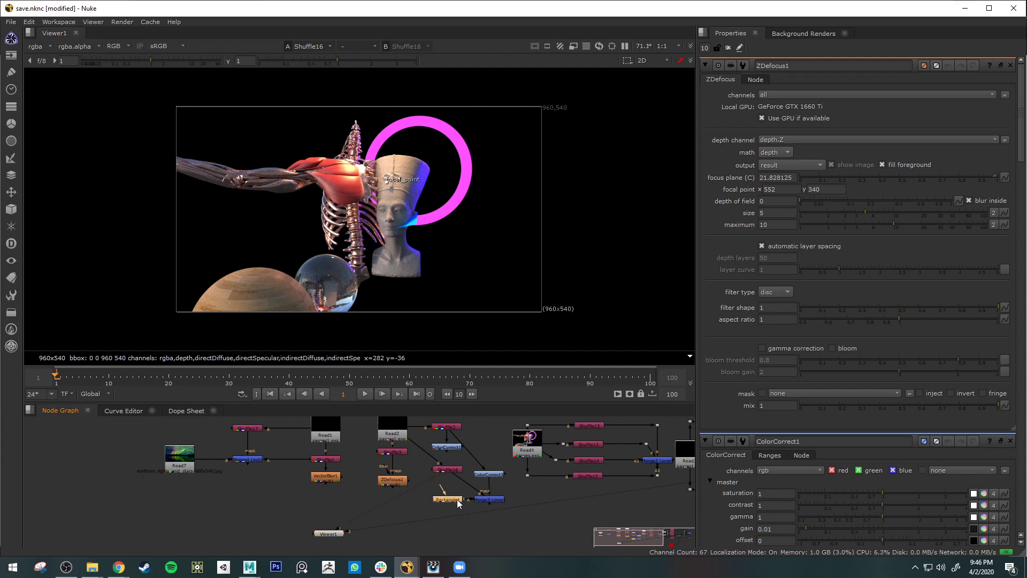
{"action": "double_click", "coordinate": [453, 499]}
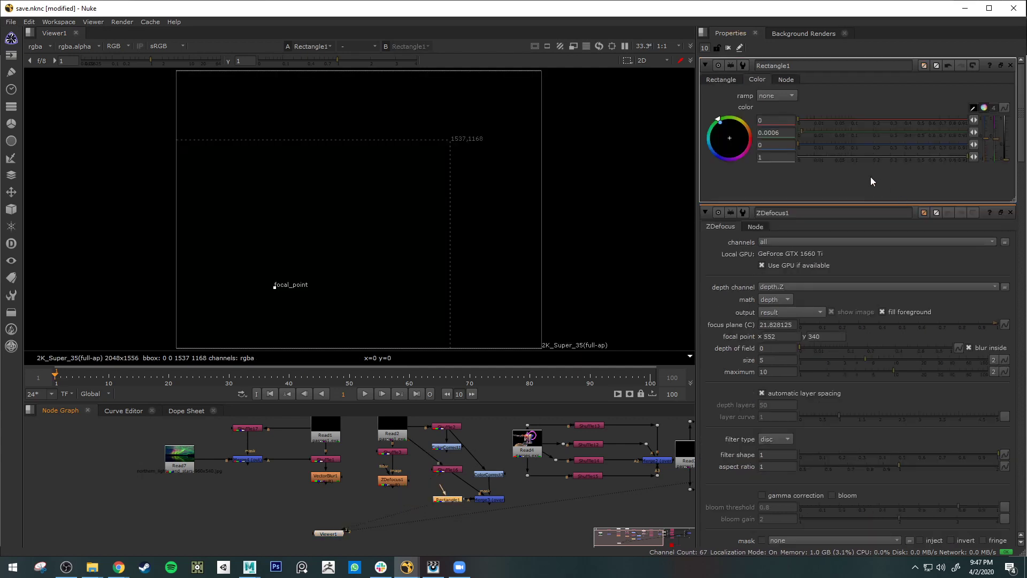
{"action": "left_click_drag", "start_coordinate": [736, 145], "coordinate": [748, 177]}
{"action": "left_click_drag", "start_coordinate": [817, 245], "coordinate": [604, 198]}
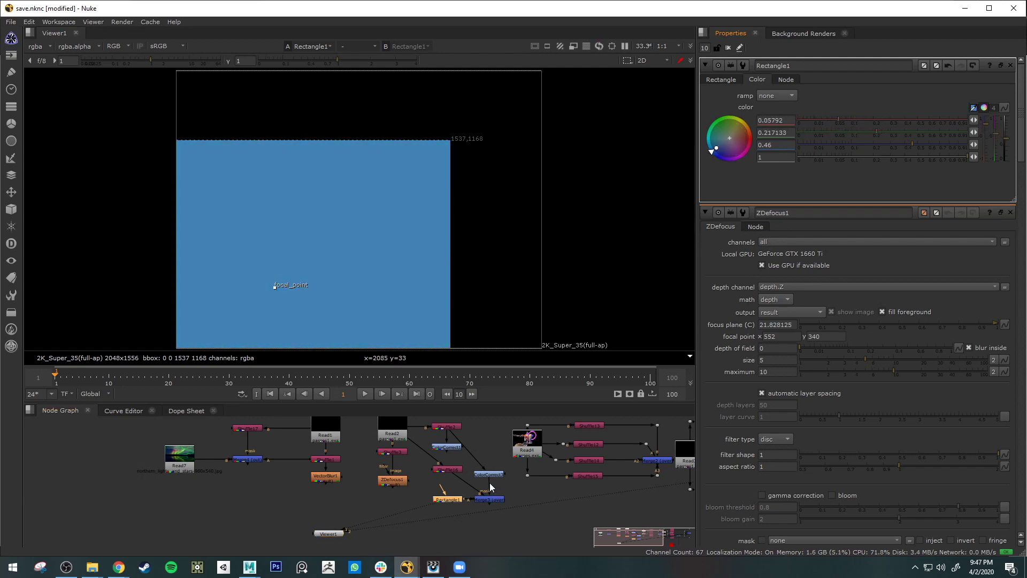
- View Shuffle16, the ColorCorrect3 depth image and the Merge3 result in turn in Viewer1, closing the ZDefocus1 properties
{"action": "left_click", "coordinate": [448, 470]}
{"action": "key", "text": "1"}
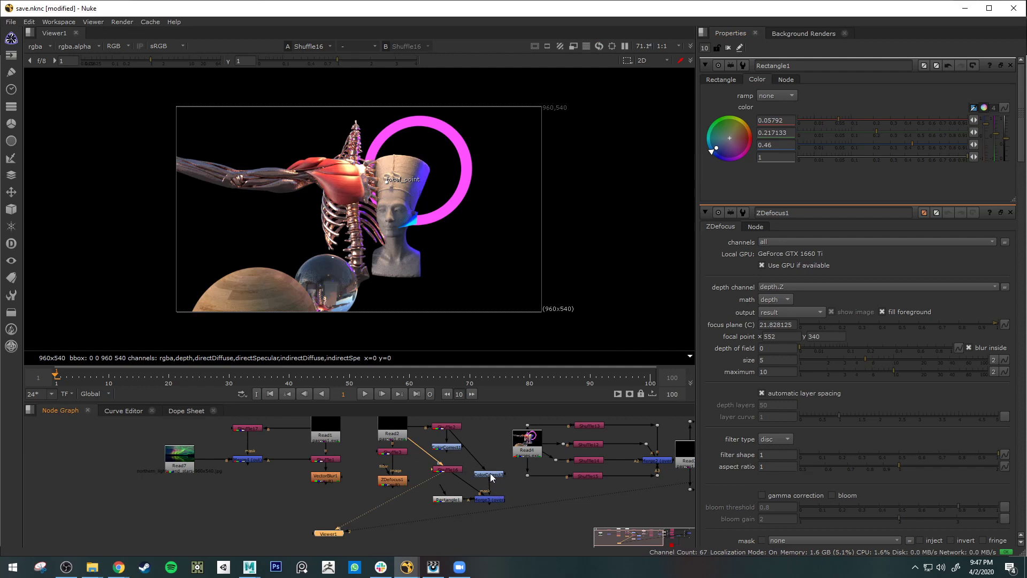
{"action": "left_click", "coordinate": [492, 475]}
{"action": "key", "text": "1"}
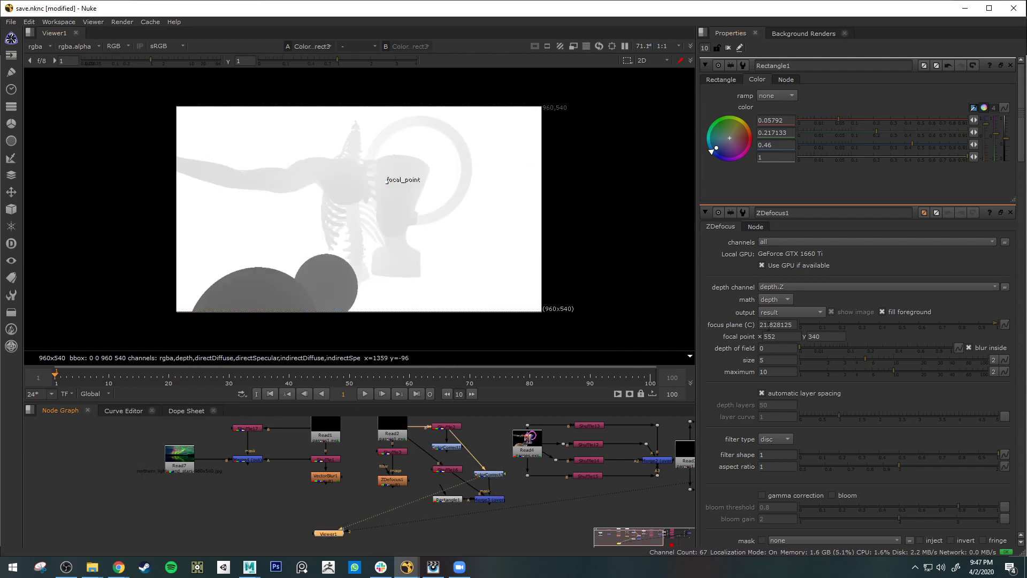
{"action": "left_click", "coordinate": [1010, 213]}
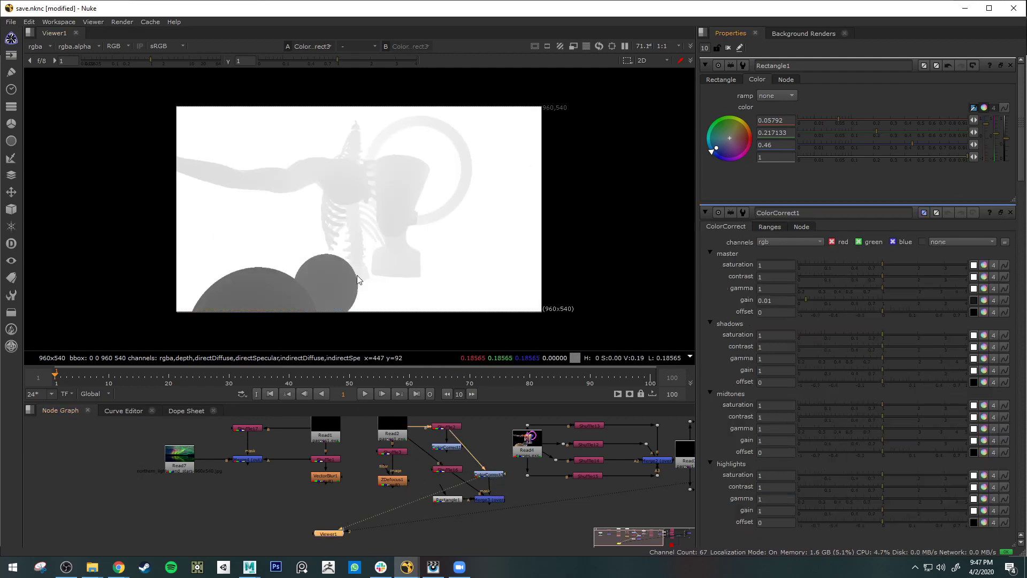
{"action": "left_click", "coordinate": [497, 499]}
{"action": "key", "text": "1"}
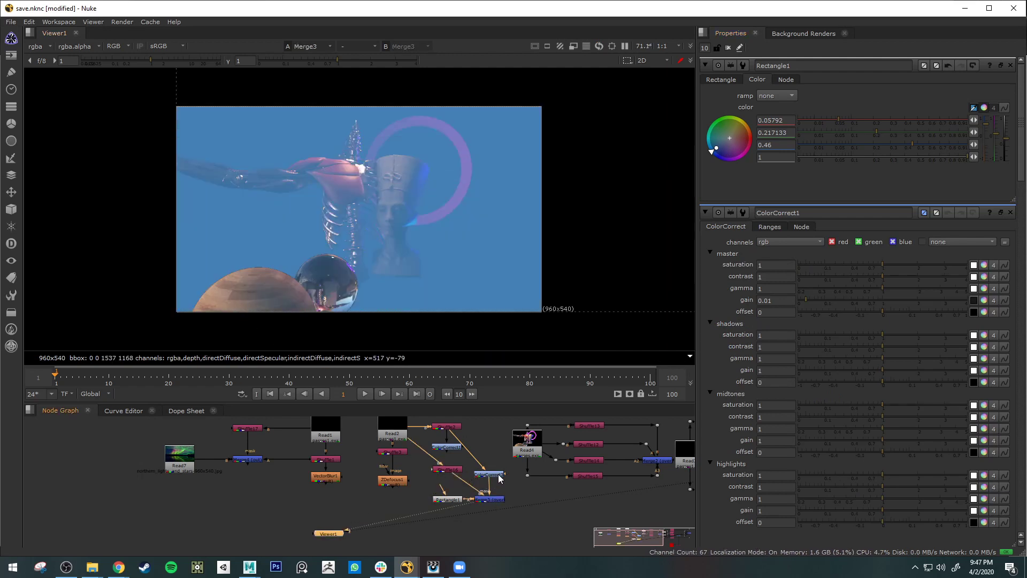
- Open the ColorCorrect3 properties and compare the Rectangle1 colour with the Shuffle16 beauty image in Viewer1
{"action": "double_click", "coordinate": [499, 476]}
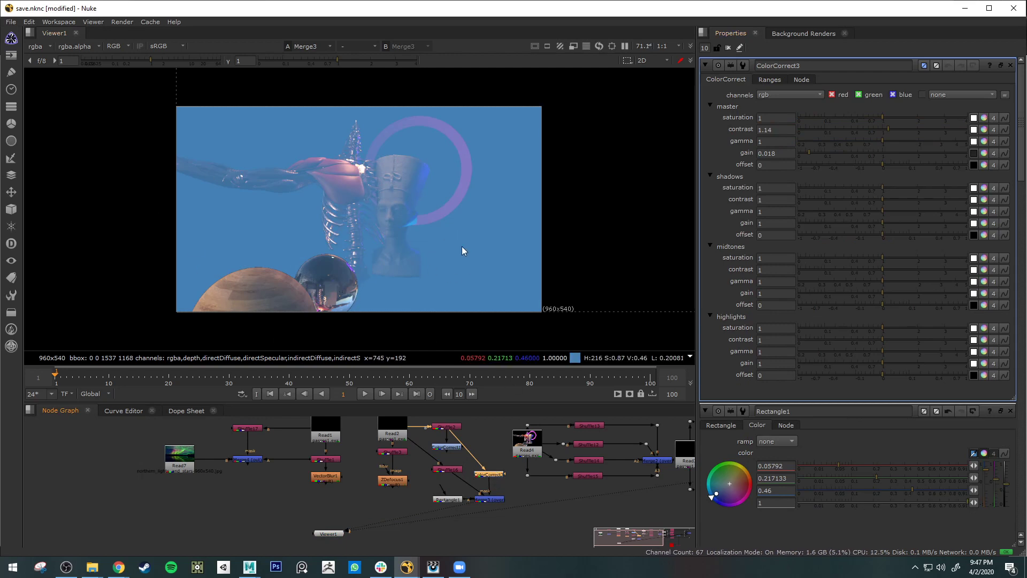
{"action": "left_click", "coordinate": [458, 501]}
{"action": "key", "text": "1"}
{"action": "left_click", "coordinate": [450, 470]}
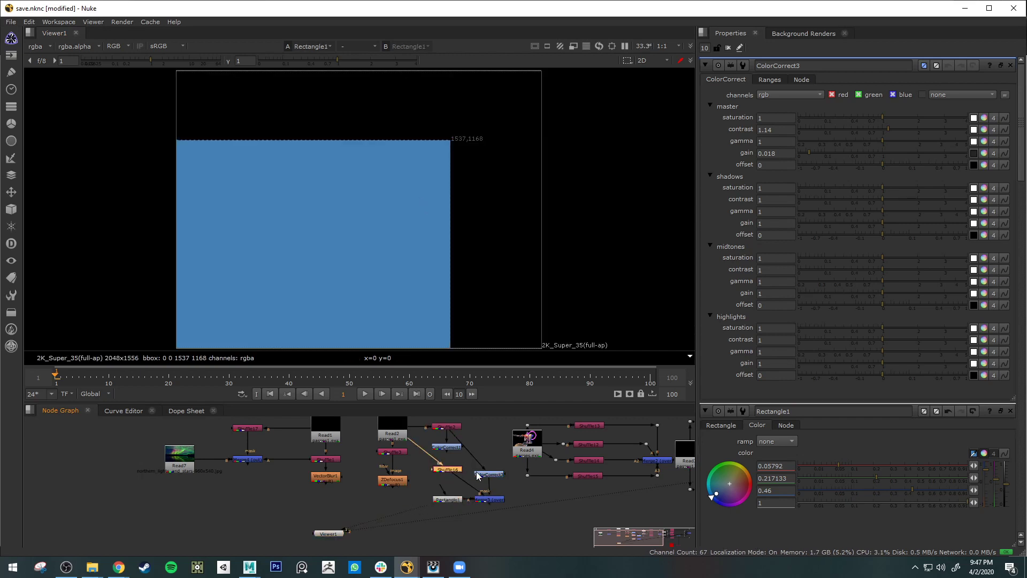
{"action": "key", "text": "1"}
- Show Merge3 in Viewer1 with its properties open and set the ColorCorrect3 master contrast to 1.12
{"action": "double_click", "coordinate": [487, 500]}
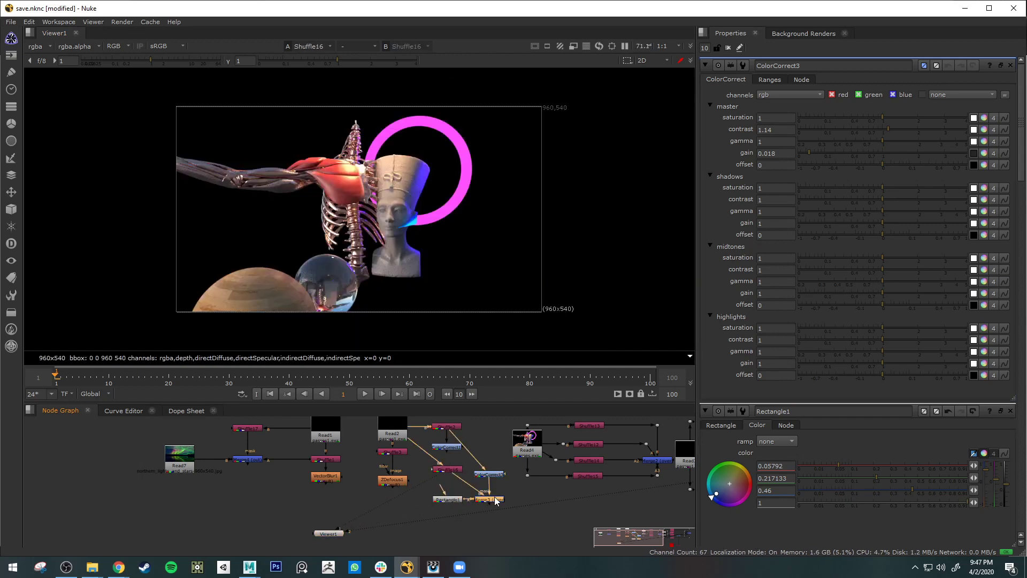
{"action": "key", "text": "1"}
{"action": "double_click", "coordinate": [488, 476]}
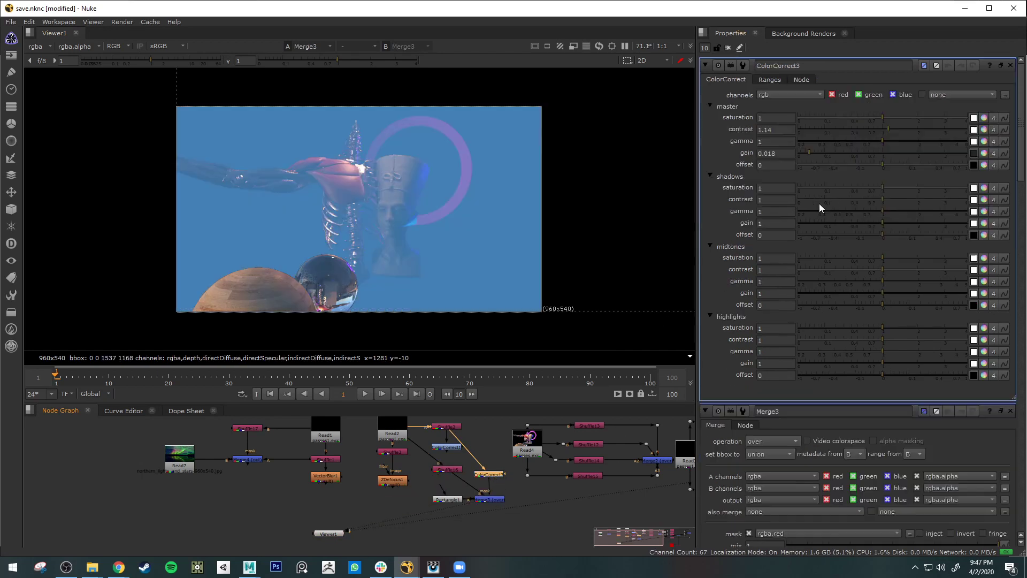
{"action": "mouse_move", "coordinate": [900, 124]}
{"action": "left_mouse_down"}
{"action": "mouse_move", "coordinate": [868, 126]}
{"action": "mouse_move", "coordinate": [910, 130]}
{"action": "mouse_move", "coordinate": [877, 130]}
{"action": "mouse_move", "coordinate": [888, 130]}
{"action": "left_mouse_up"}
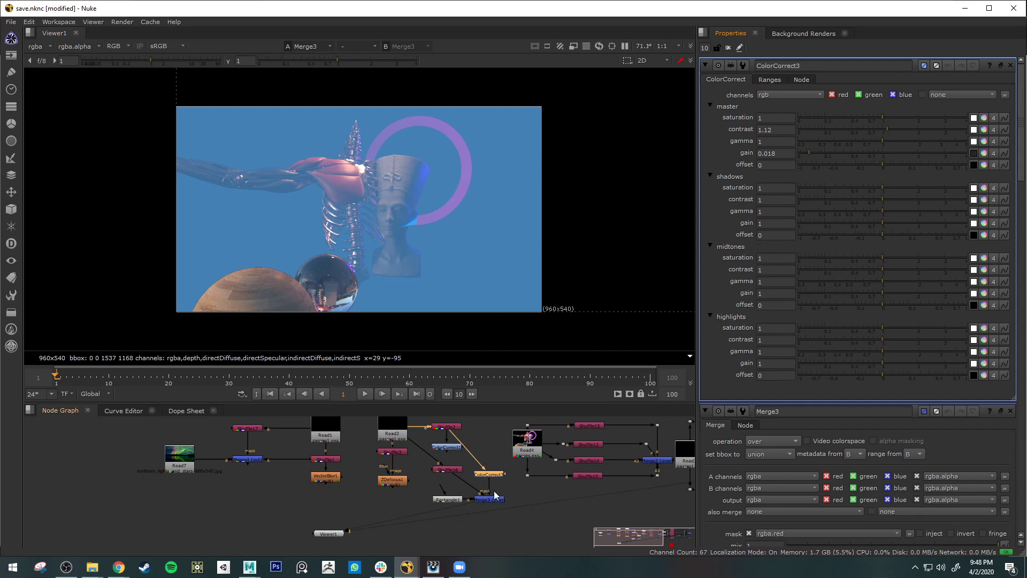
- Switch to the RenderMan image catalog and display the dPdtime render pass
{"action": "middle_click_drag", "start_coordinate": [412, 497], "coordinate": [342, 508]}
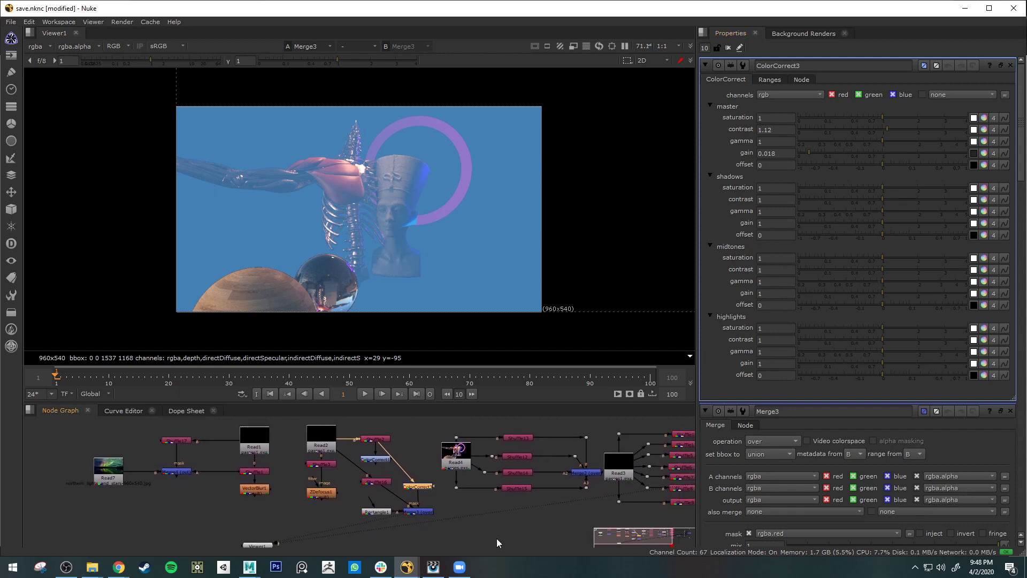
{"action": "mouse_move", "coordinate": [520, 536]}
{"action": "middle_mouse_down"}
{"action": "mouse_move", "coordinate": [590, 521]}
{"action": "mouse_move", "coordinate": [569, 537]}
{"action": "mouse_move", "coordinate": [531, 531]}
{"action": "middle_mouse_up"}
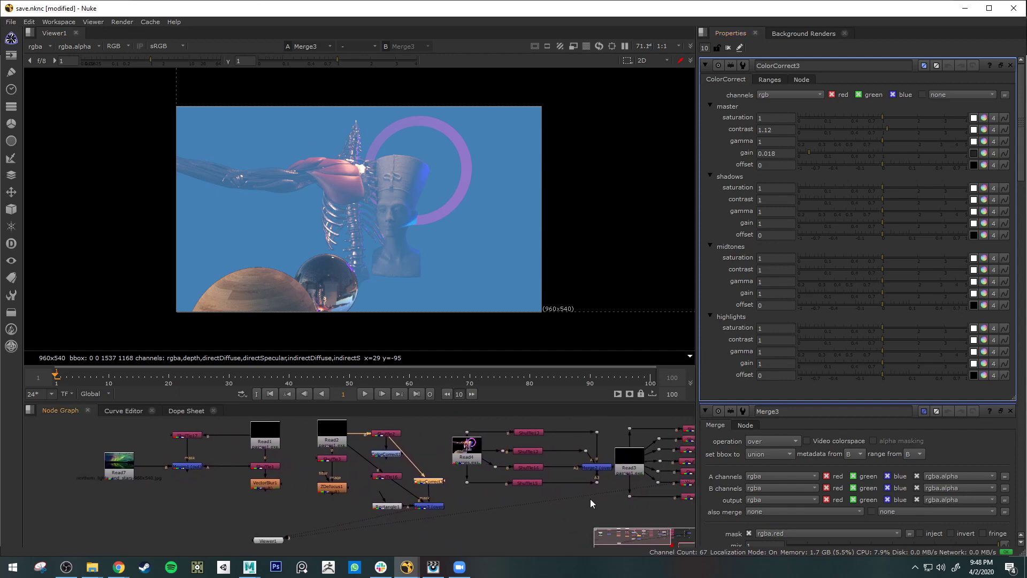
{"action": "middle_click_drag", "start_coordinate": [248, 486], "coordinate": [307, 505]}
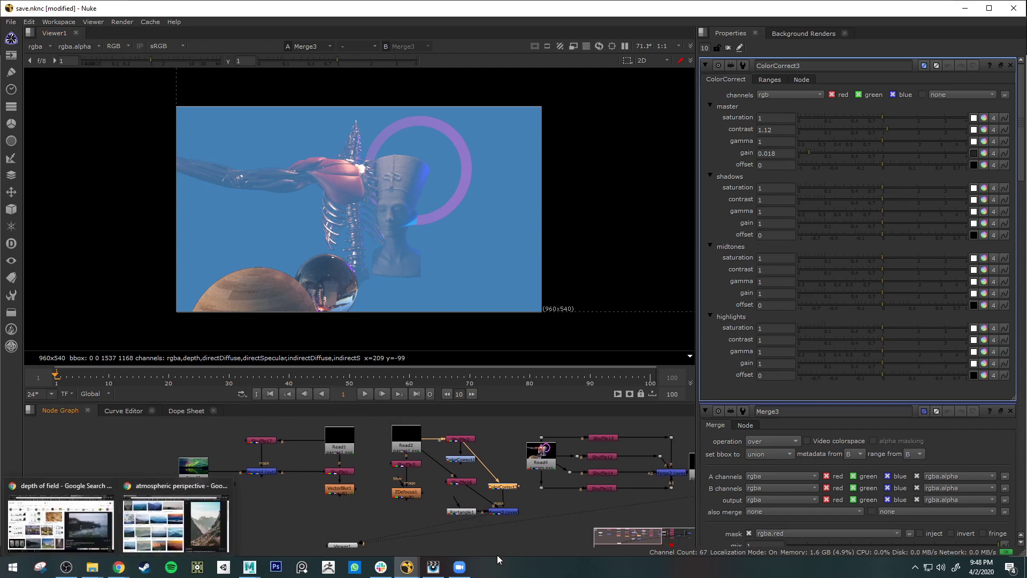
{"action": "middle_click_drag", "start_coordinate": [435, 536], "coordinate": [500, 528]}
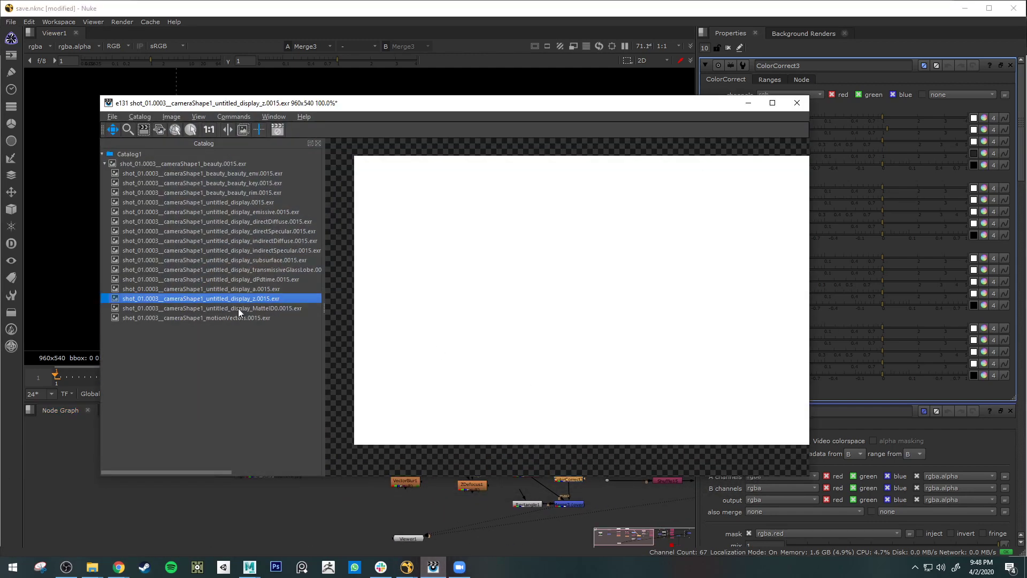
{"action": "left_click", "coordinate": [267, 281]}
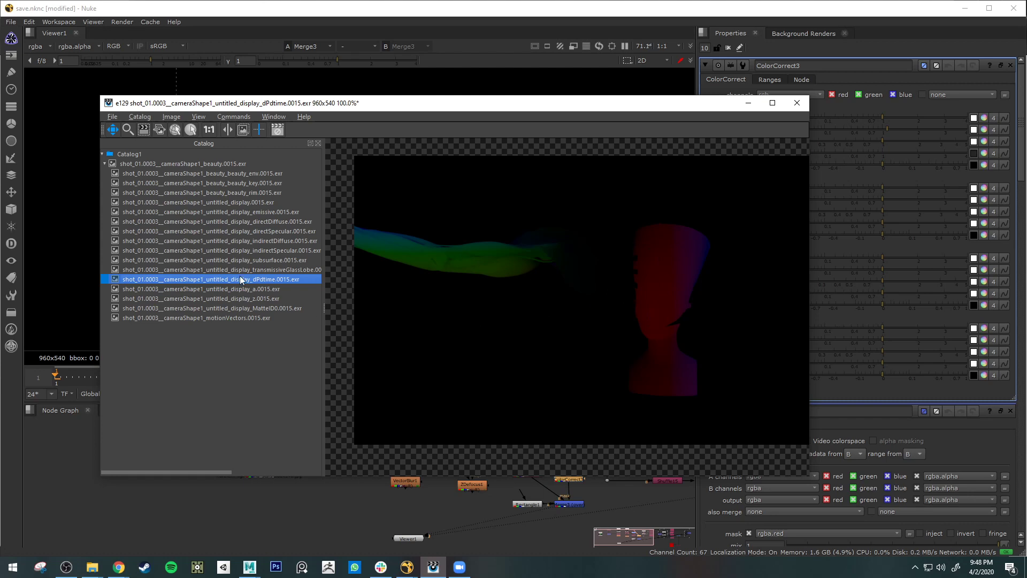
{"action": "mouse_move", "coordinate": [242, 276]}
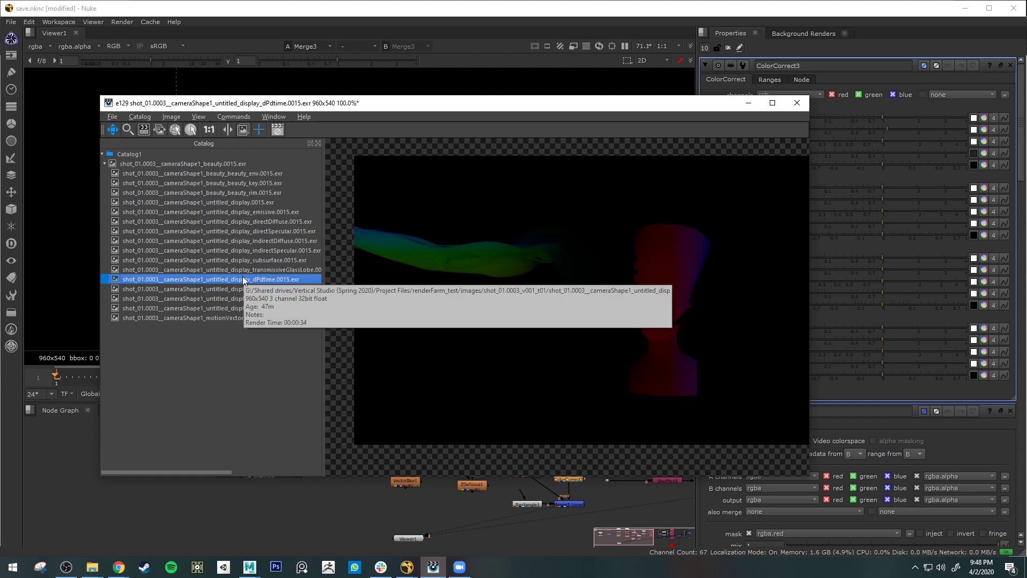
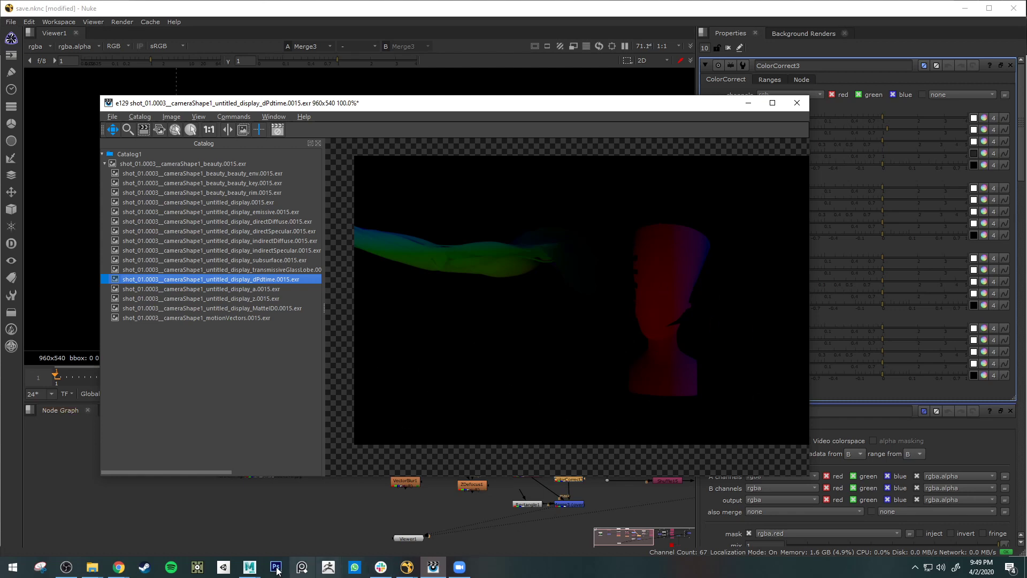
- Switch to Maya's Render Settings, inspect the dPdtime AOV channel and show the RenderMan motion blur features
{"action": "mouse_move", "coordinate": [249, 566]}
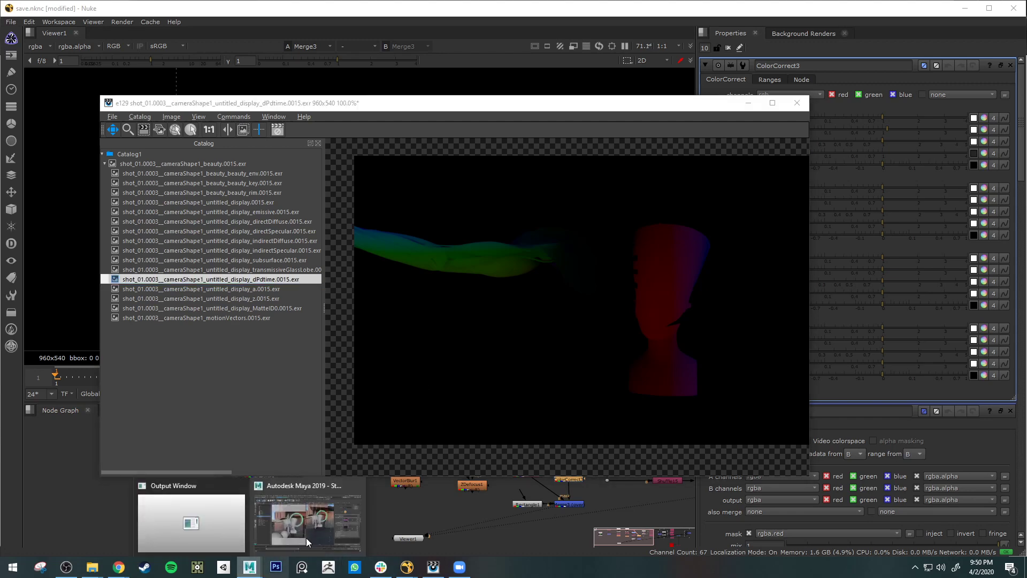
{"action": "left_click", "coordinate": [307, 535]}
{"action": "left_click", "coordinate": [748, 104]}
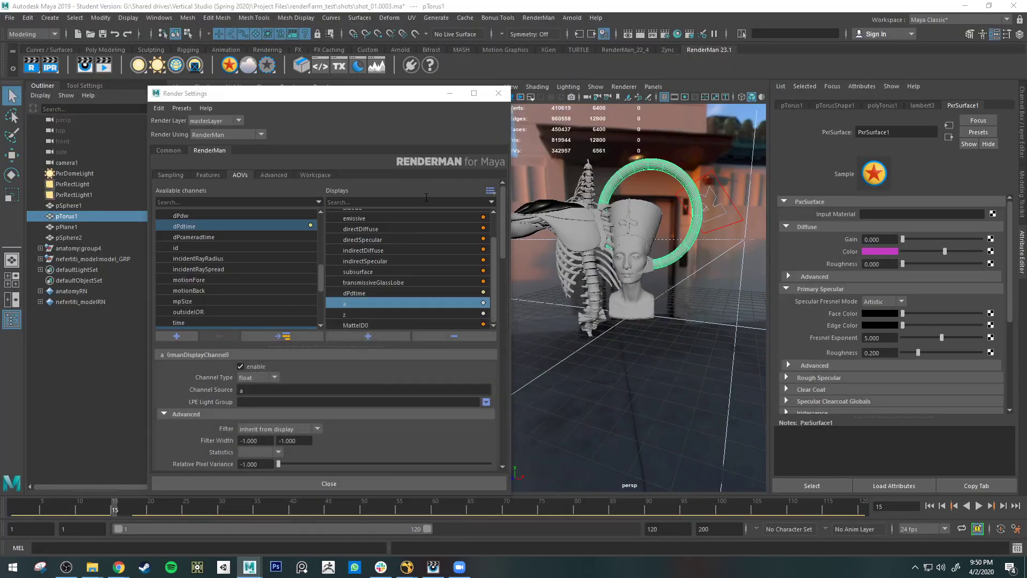
{"action": "left_click", "coordinate": [208, 227]}
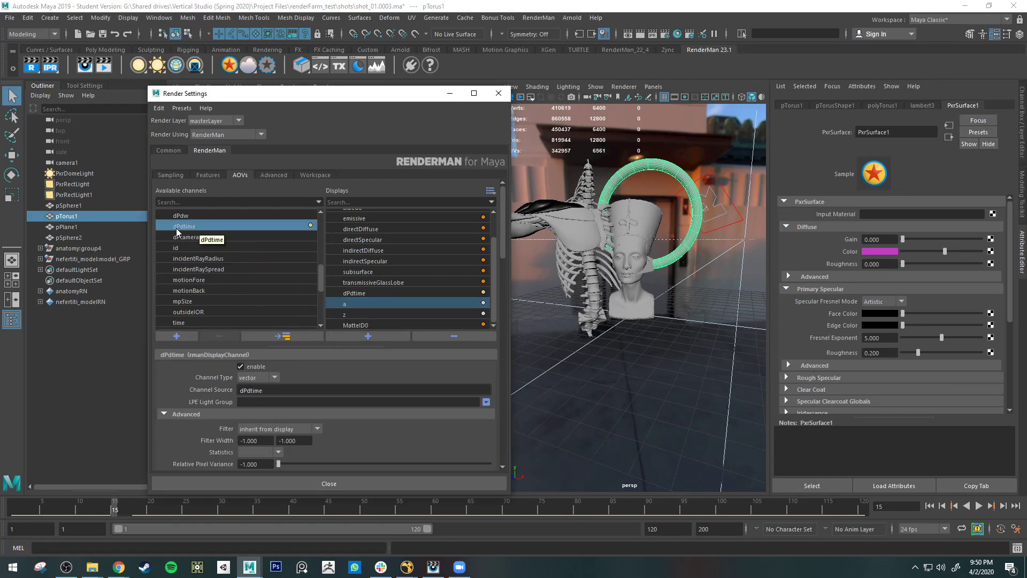
{"action": "left_click_drag", "start_coordinate": [204, 231], "coordinate": [357, 308]}
{"action": "left_click", "coordinate": [208, 176]}
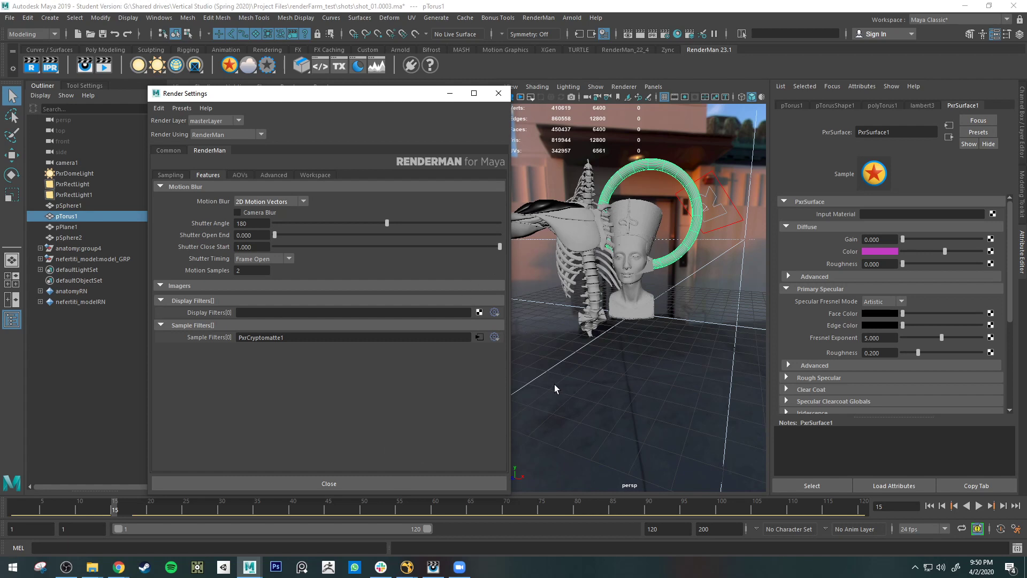
- Switch to Nuke and show the VectorBlur1 result in Viewer1
{"action": "mouse_move", "coordinate": [407, 568]}
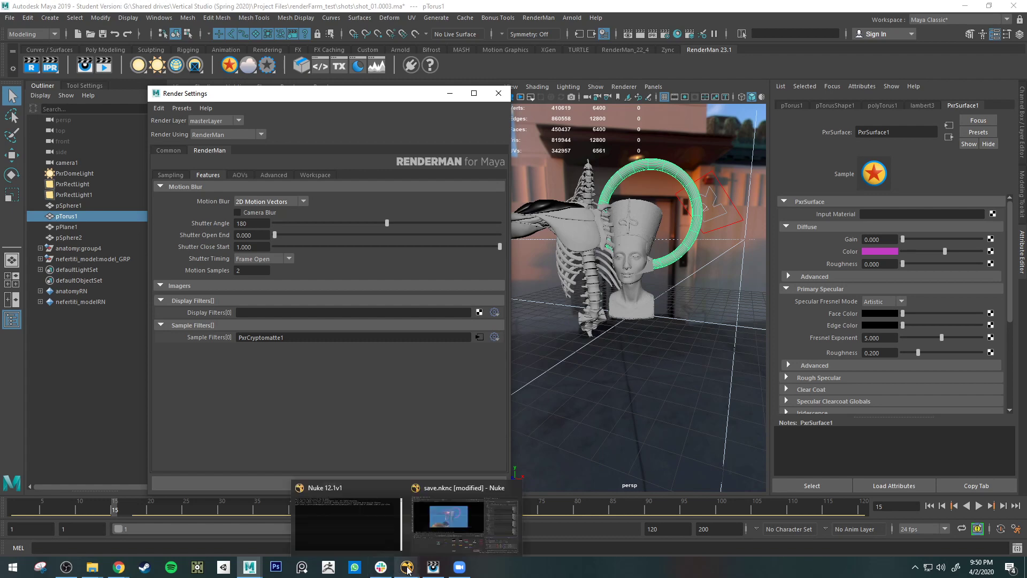
{"action": "left_click", "coordinate": [429, 562]}
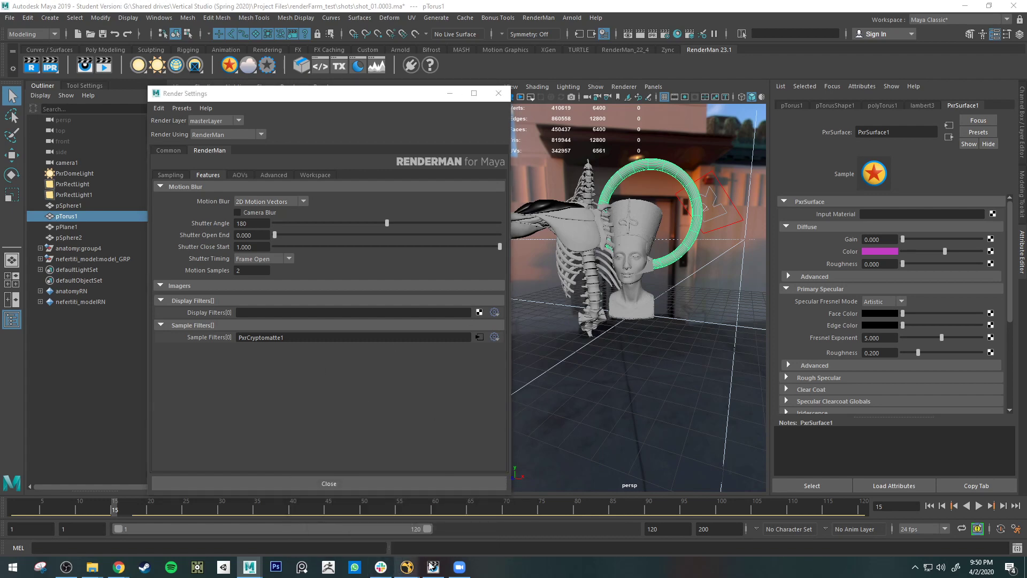
{"action": "left_click", "coordinate": [417, 488]}
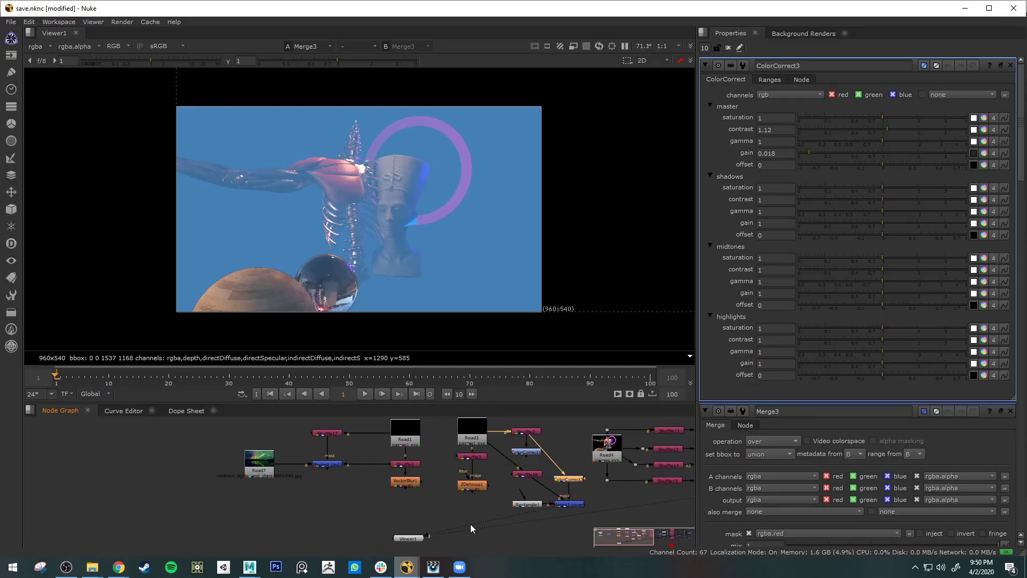
{"action": "left_click", "coordinate": [416, 487]}
{"action": "key", "text": "1"}
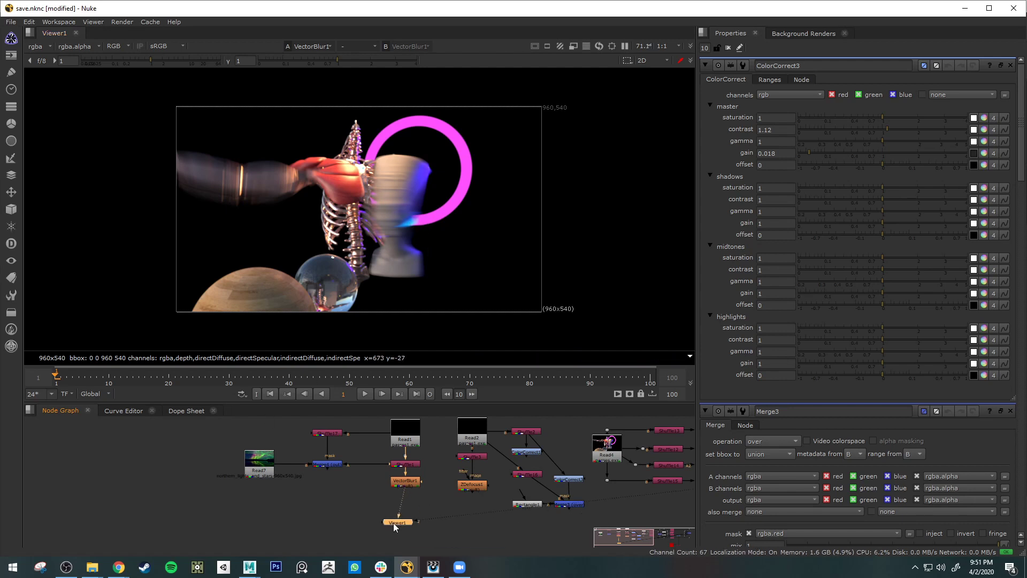
- Open the VectorBlur1 properties and set the motion amount to 500
{"action": "left_click", "coordinate": [405, 464]}
{"action": "double_click", "coordinate": [416, 483]}
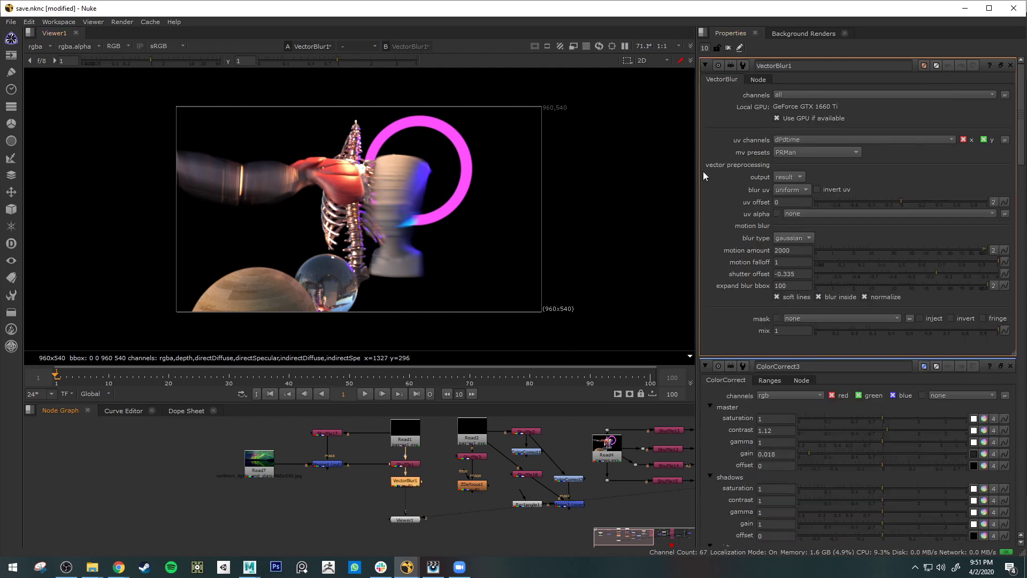
{"action": "left_click", "coordinate": [791, 249]}
{"action": "type", "text": "500"}
{"action": "key", "text": "Return"}
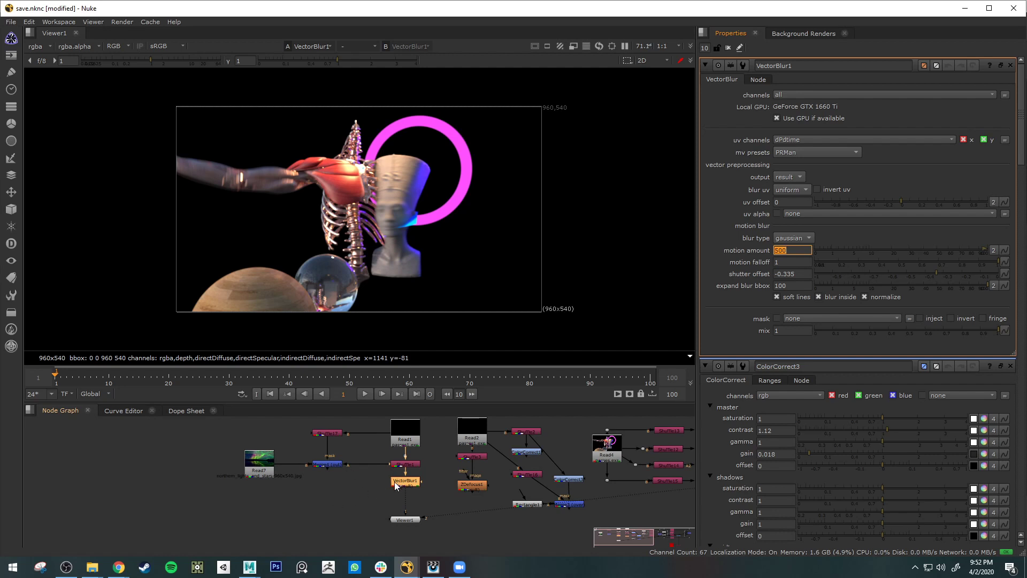
{"action": "left_click", "coordinate": [478, 486]}
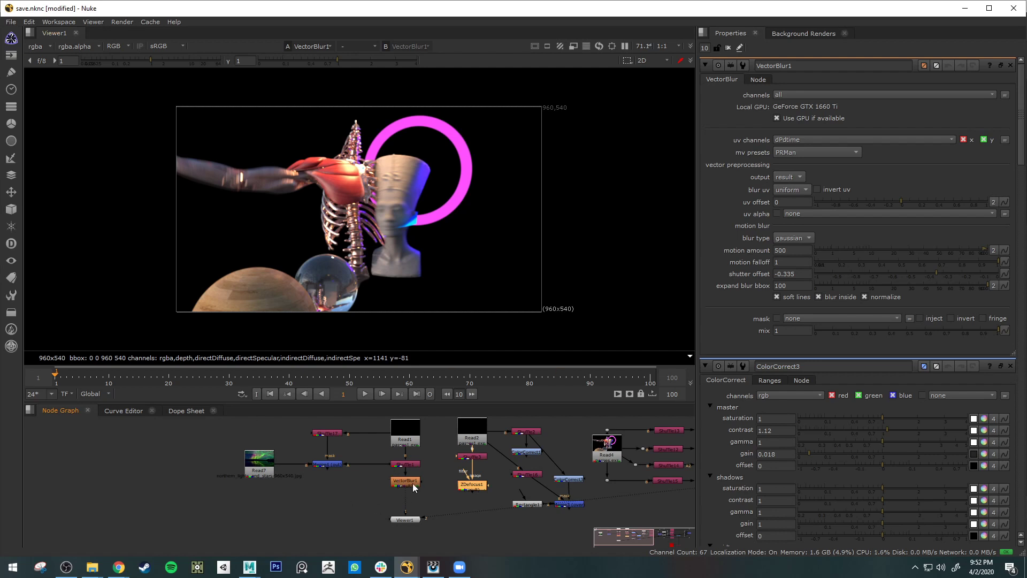
{"action": "left_click", "coordinate": [412, 483]}
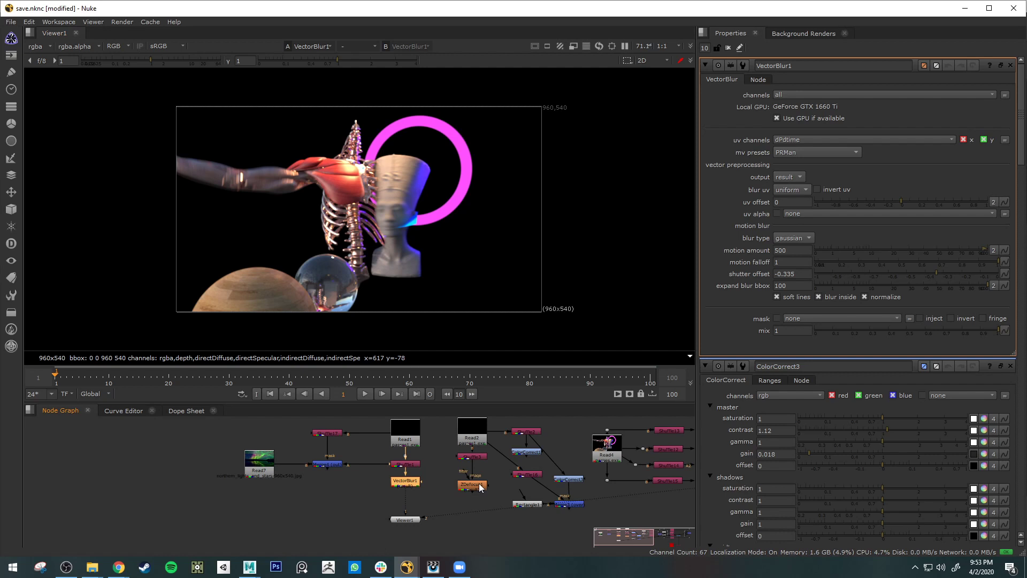
{"action": "left_click_drag", "start_coordinate": [480, 486], "coordinate": [477, 483]}
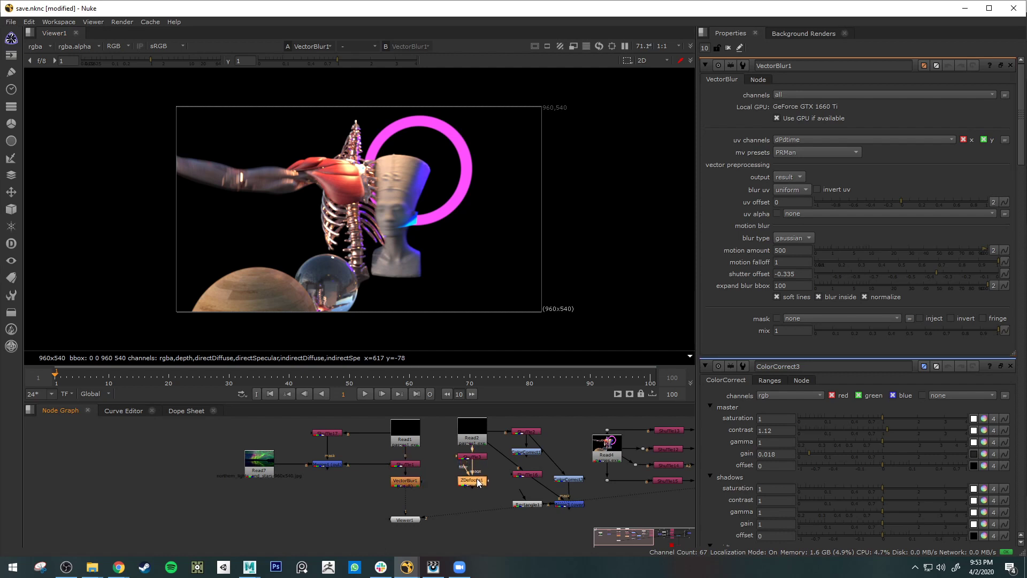
{"action": "left_click", "coordinate": [416, 484]}
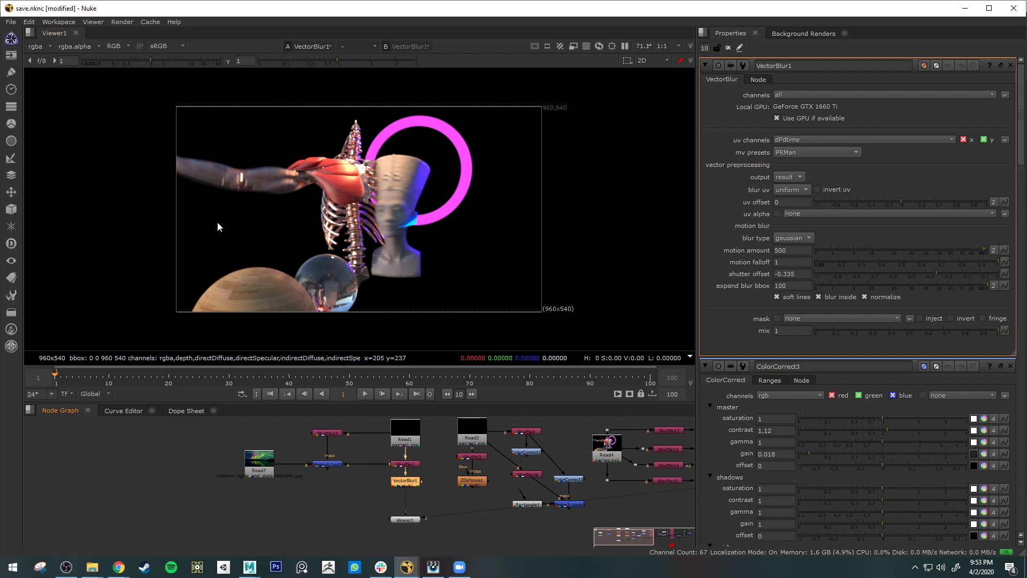
- Return to Maya's Render Settings by way of the image catalog and review the AOV displays and motion blur features
{"action": "left_click", "coordinate": [432, 566]}
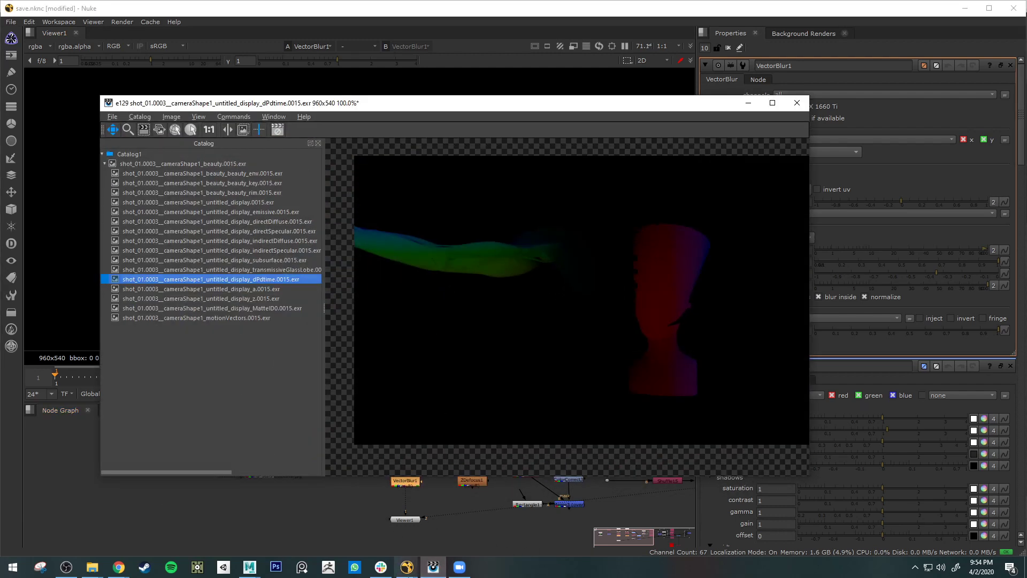
{"action": "mouse_move", "coordinate": [249, 566]}
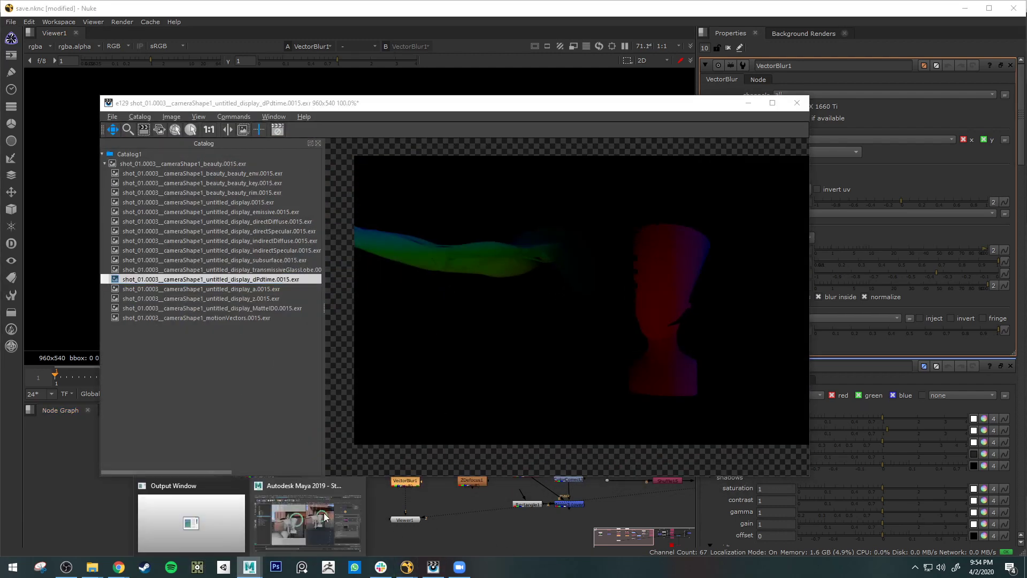
{"action": "left_click", "coordinate": [316, 519]}
{"action": "left_click", "coordinate": [376, 94]}
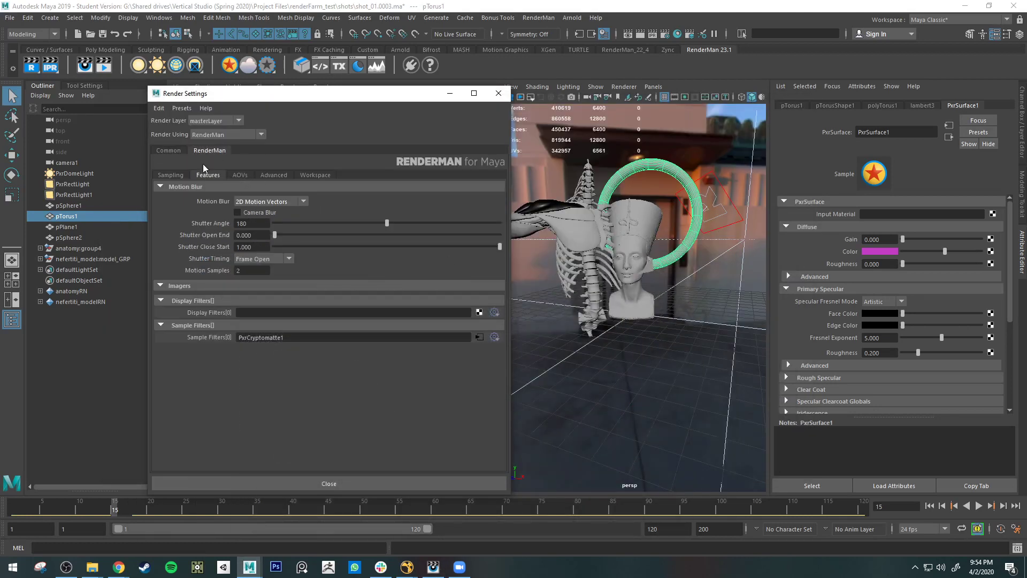
{"action": "left_click", "coordinate": [238, 176]}
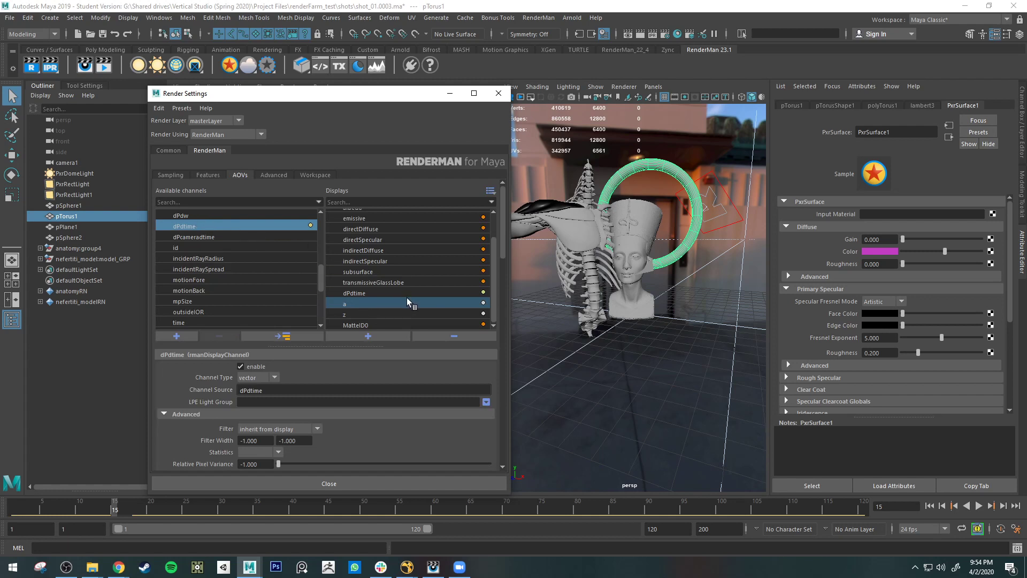
{"action": "left_click", "coordinate": [208, 175]}
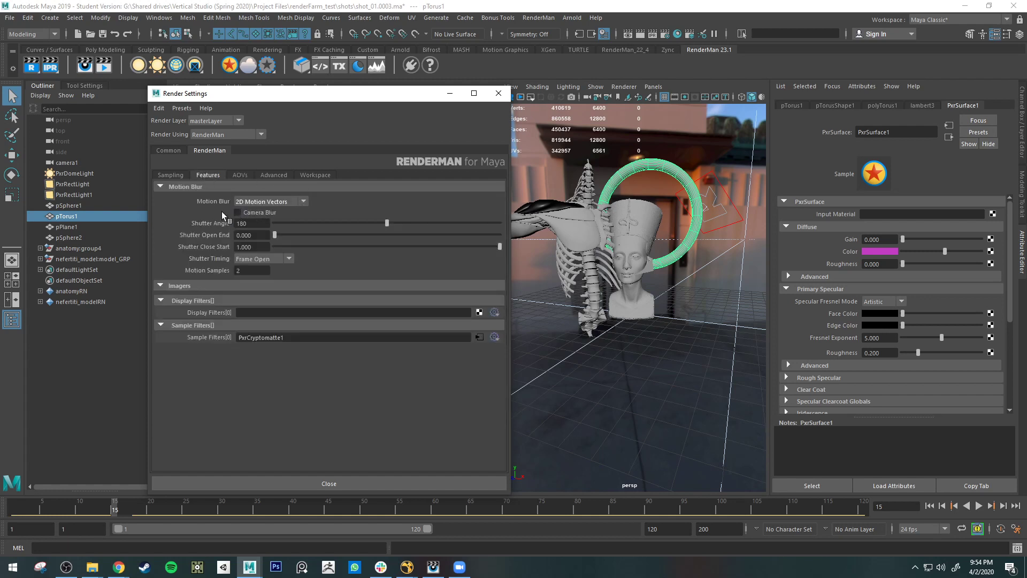
- Turn the RenderMan Motion Blur option to Off and set it back to 2D Motion Vectors
{"action": "left_click", "coordinate": [262, 202]}
{"action": "left_click", "coordinate": [259, 213]}
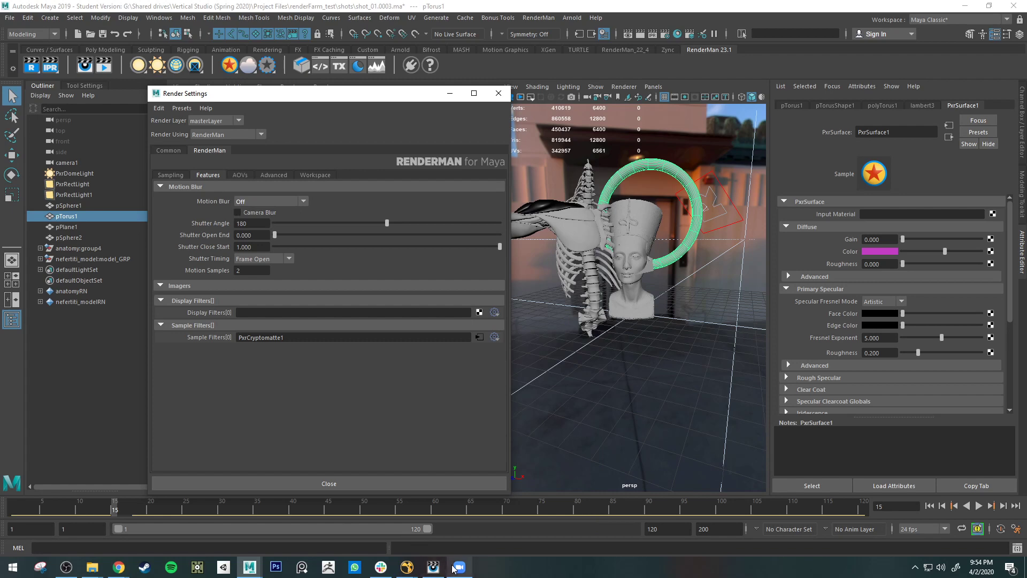
{"action": "left_click", "coordinate": [433, 569]}
{"action": "left_click", "coordinate": [748, 101]}
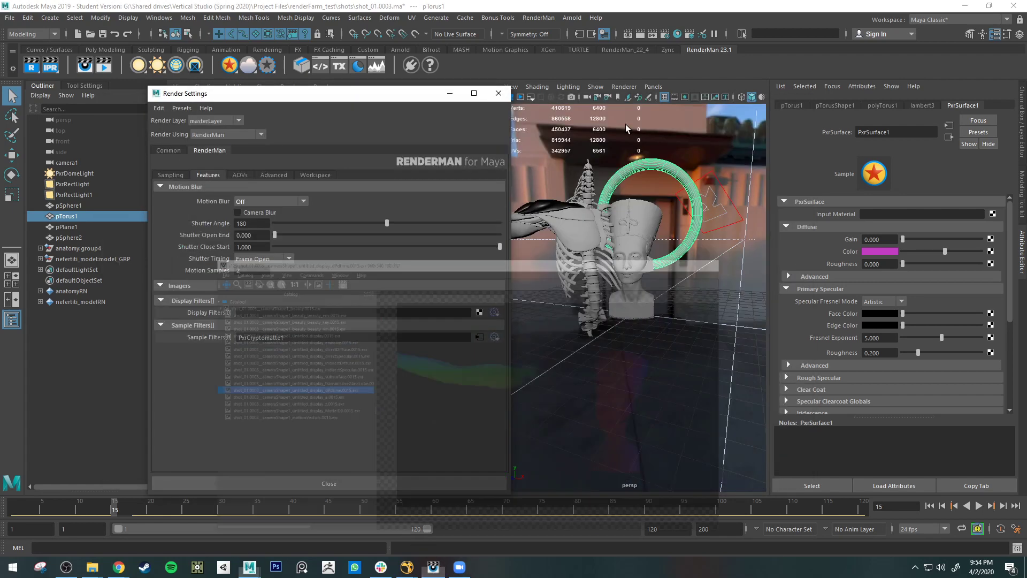
{"action": "left_click", "coordinate": [286, 200]}
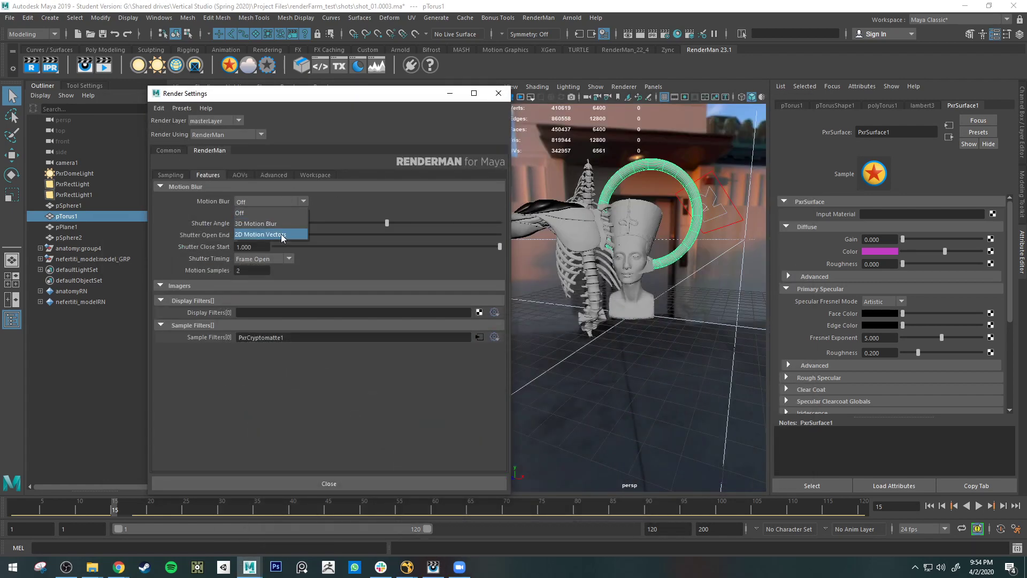
{"action": "left_click", "coordinate": [282, 237]}
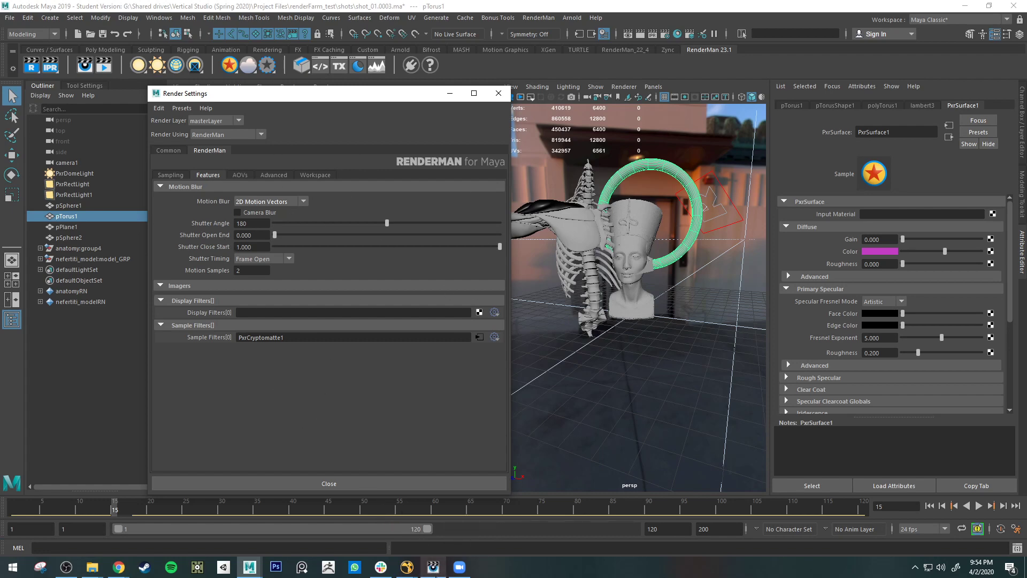
- Bring up the dPdtime pass in the image catalog, return to Nuke and minimize the catalog window
{"action": "left_click", "coordinate": [434, 567]}
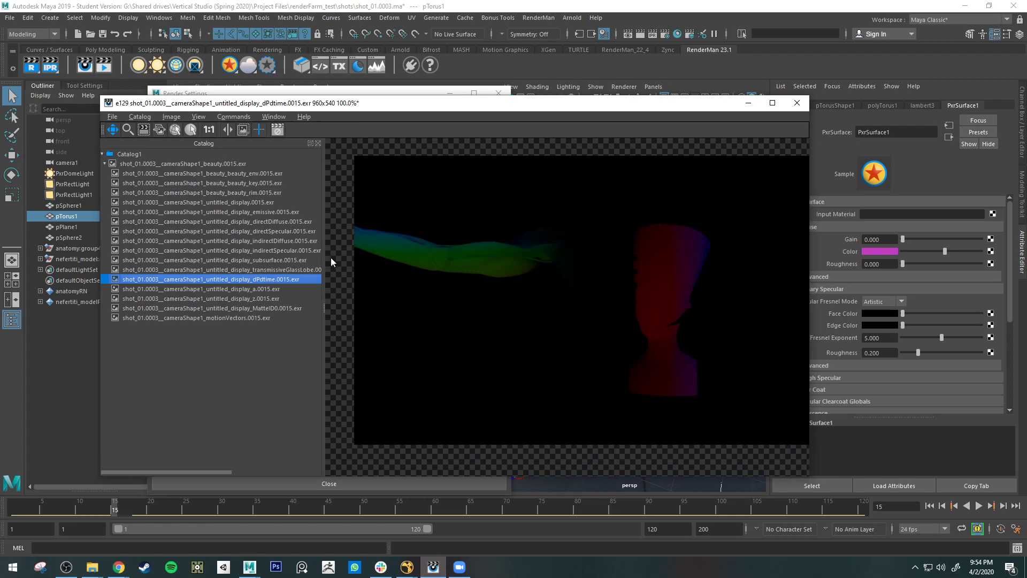
{"action": "left_click", "coordinate": [407, 567]}
{"action": "left_click", "coordinate": [454, 522]}
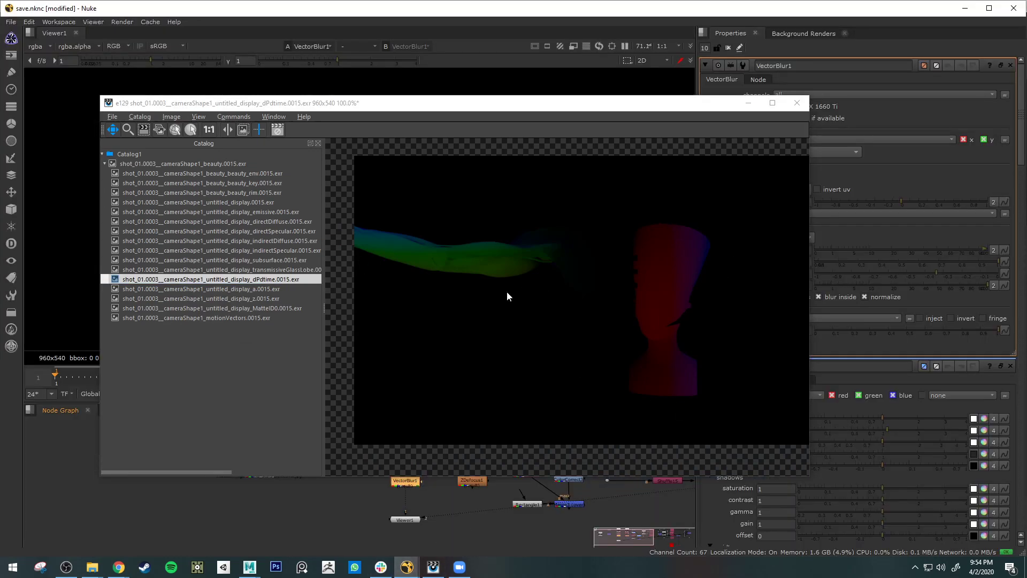
{"action": "left_click", "coordinate": [749, 103]}
- Compare the node feeding VectorBlur1 with the VectorBlur1 result in Viewer1
{"action": "middle_click_drag", "start_coordinate": [439, 496], "coordinate": [418, 476]}
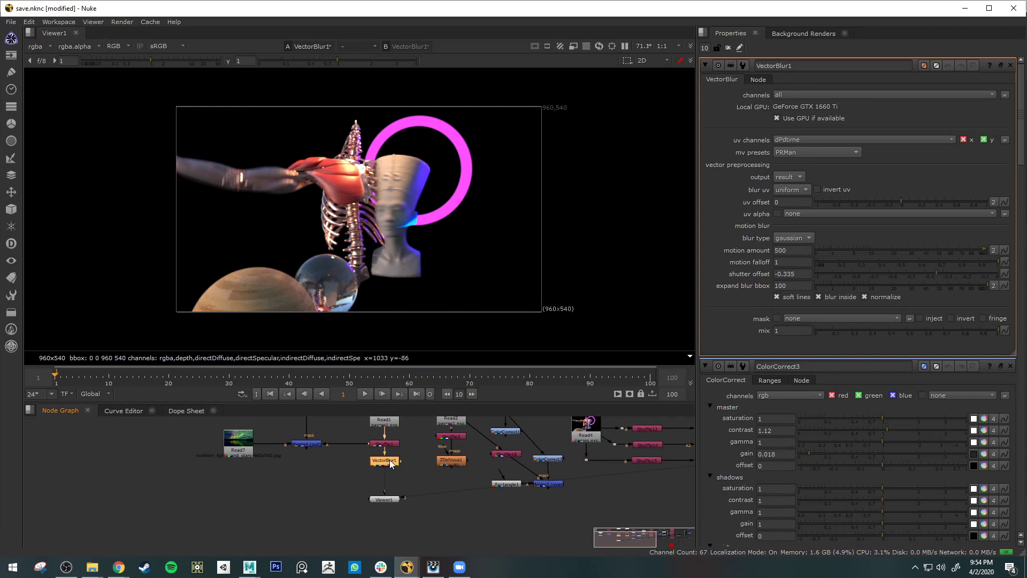
{"action": "scroll", "coordinate": [408, 452], "scroll_direction": "up", "scroll_amount": 2}
{"action": "middle_click_drag", "start_coordinate": [412, 443], "coordinate": [418, 466]}
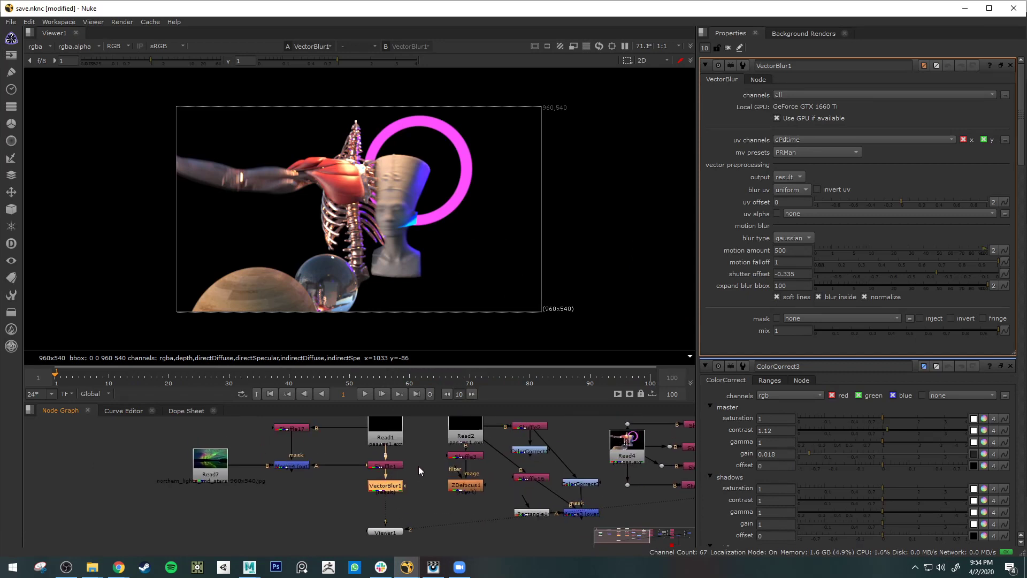
{"action": "left_click", "coordinate": [393, 463]}
{"action": "key", "text": "1"}
{"action": "left_click", "coordinate": [387, 491]}
{"action": "key", "text": "1"}
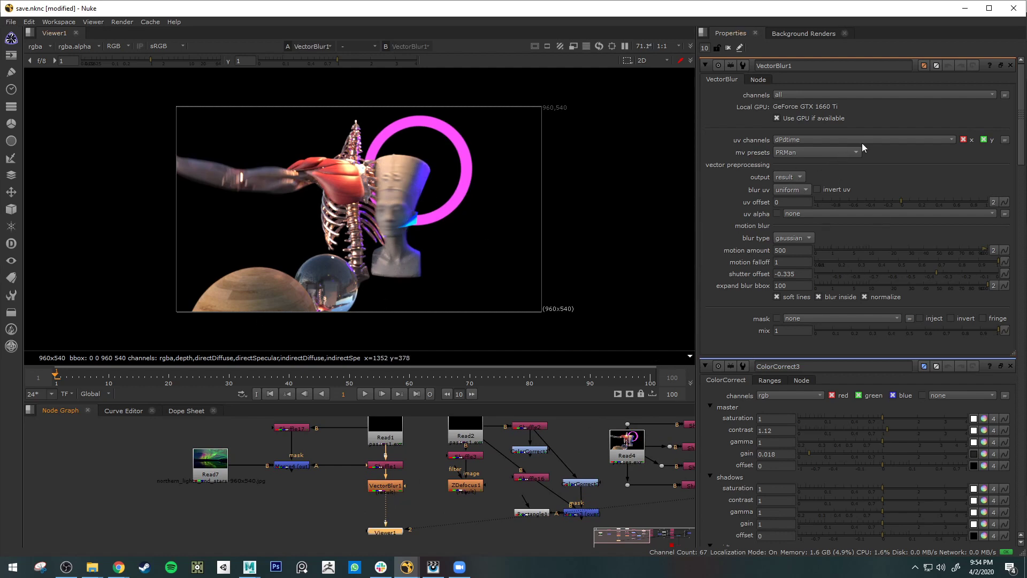
- Set VectorBlur1's motion amount to 2000
{"action": "double_click", "coordinate": [787, 249]}
{"action": "type", "text": "2000"}
{"action": "key", "text": "Return"}
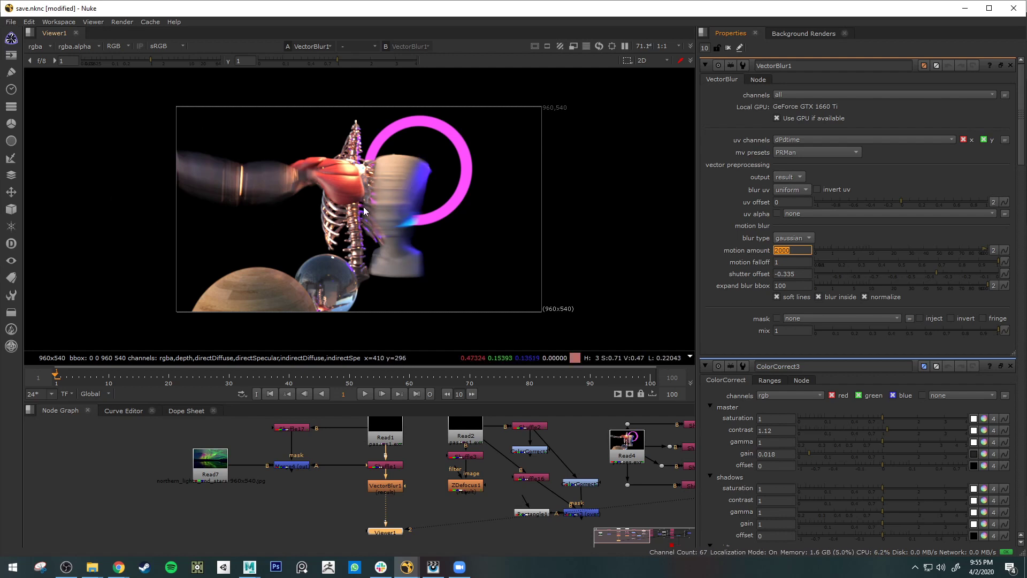
- View the Shuffle passes split from Read4 one by one, compare them with the Merge2 result, and open Merge2's settings
{"action": "middle_click_drag", "start_coordinate": [442, 515], "coordinate": [474, 513]}
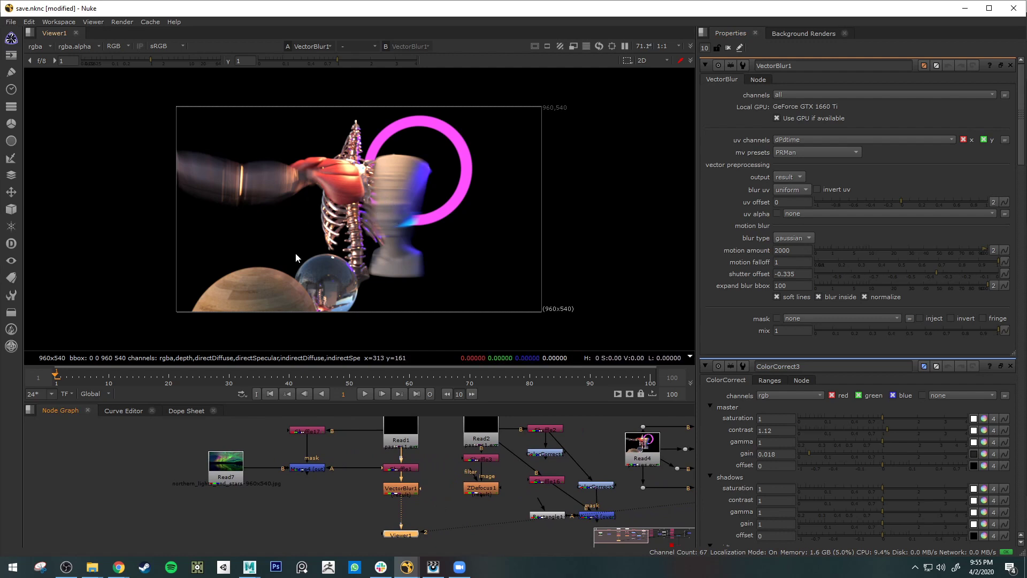
{"action": "middle_click_drag", "start_coordinate": [501, 535], "coordinate": [384, 548]}
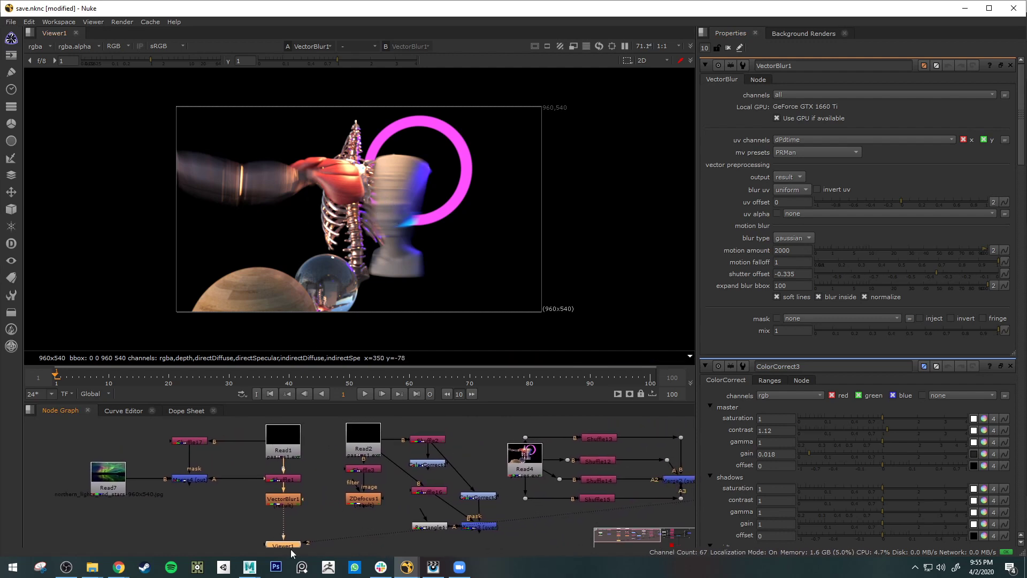
{"action": "mouse_move", "coordinate": [550, 525]}
{"action": "middle_mouse_down"}
{"action": "mouse_move", "coordinate": [475, 491]}
{"action": "mouse_move", "coordinate": [489, 505]}
{"action": "mouse_move", "coordinate": [333, 513]}
{"action": "mouse_move", "coordinate": [460, 548]}
{"action": "mouse_move", "coordinate": [536, 536]}
{"action": "middle_mouse_up"}
{"action": "scroll", "coordinate": [384, 529], "scroll_direction": "down", "scroll_amount": 2}
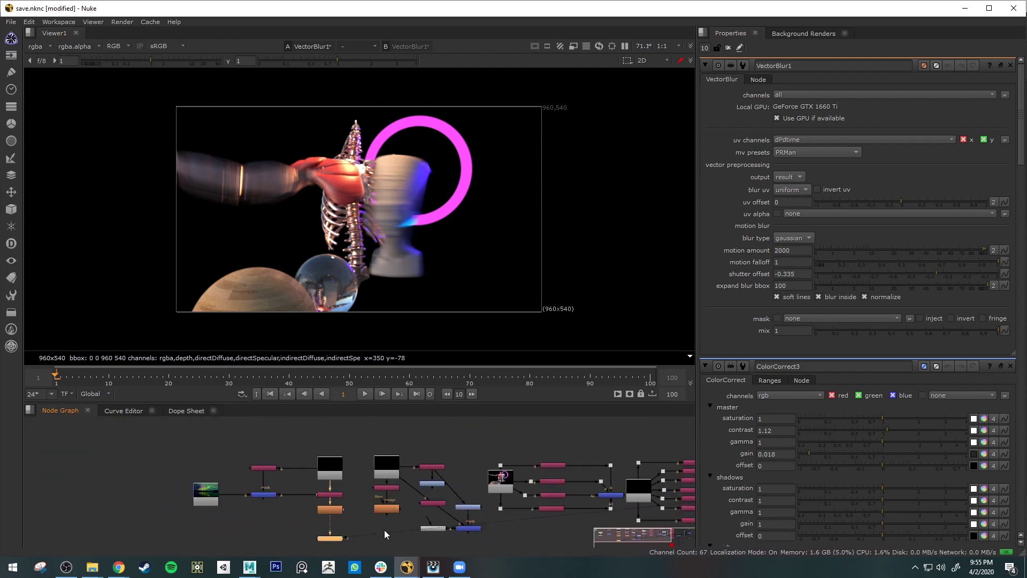
{"action": "scroll", "coordinate": [377, 529], "scroll_direction": "up", "scroll_amount": 1}
{"action": "middle_click_drag", "start_coordinate": [376, 531], "coordinate": [400, 511]}
{"action": "scroll", "coordinate": [381, 520], "scroll_direction": "up", "scroll_amount": 2}
{"action": "scroll", "coordinate": [484, 504], "scroll_direction": "down", "scroll_amount": 1}
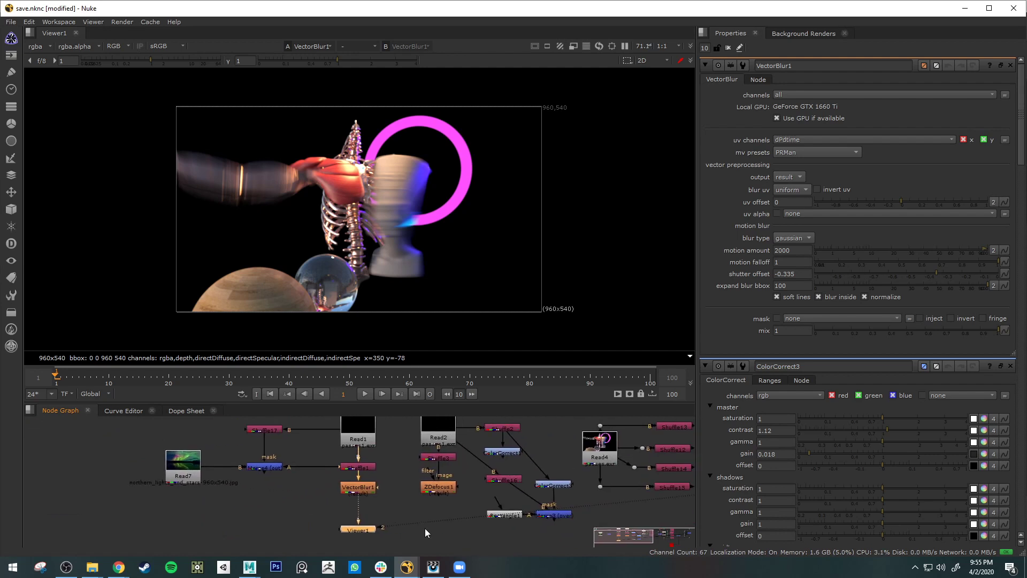
{"action": "middle_click_drag", "start_coordinate": [608, 492], "coordinate": [396, 503]}
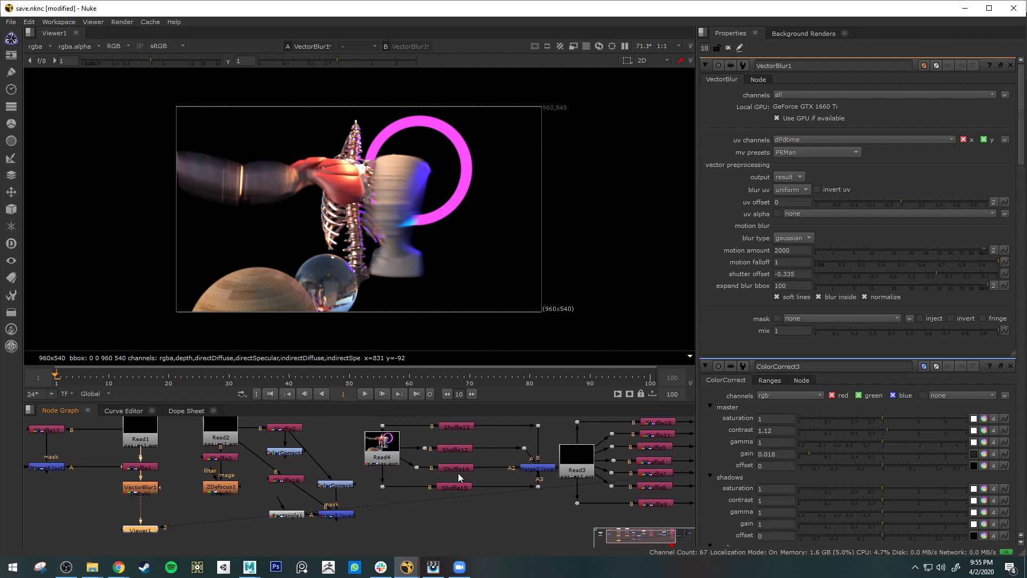
{"action": "left_click", "coordinate": [452, 484]}
{"action": "key", "text": "1"}
{"action": "left_click", "coordinate": [457, 466]}
{"action": "key", "text": "1"}
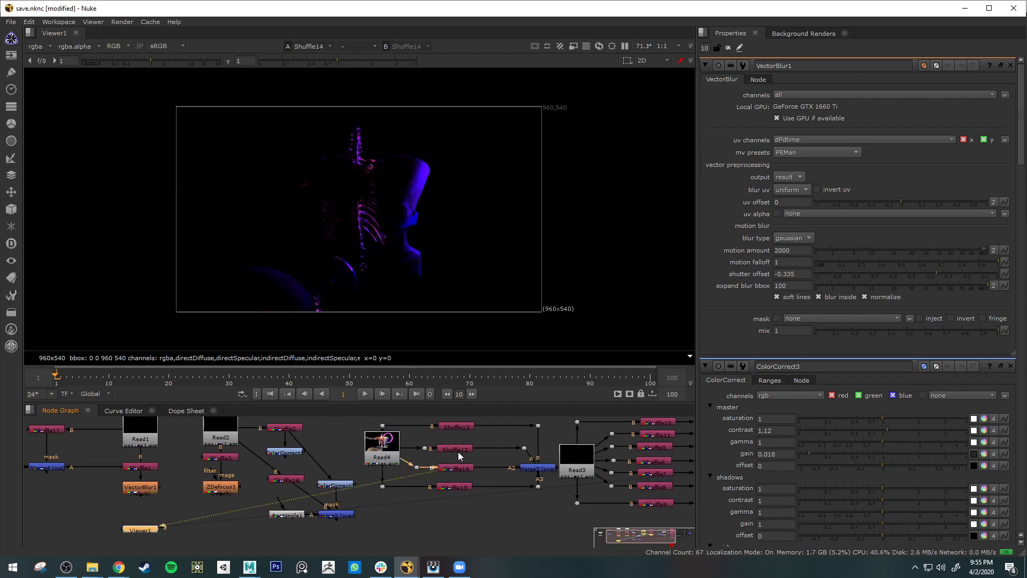
{"action": "left_click", "coordinate": [457, 426]}
{"action": "key", "text": "1"}
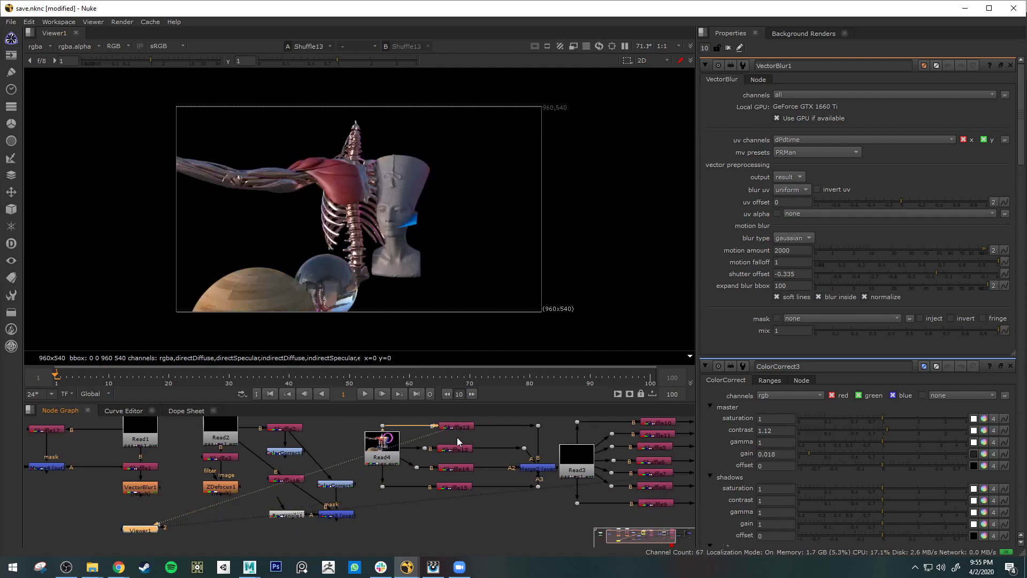
{"action": "left_click", "coordinate": [456, 449]}
{"action": "left_click", "coordinate": [536, 470]}
{"action": "key", "text": "1"}
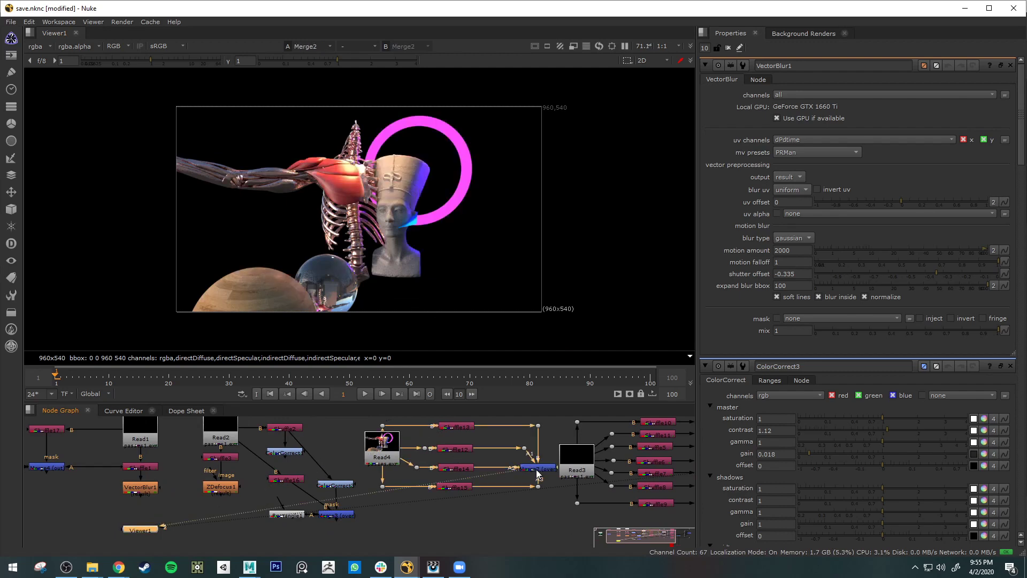
{"action": "double_click", "coordinate": [539, 468]}
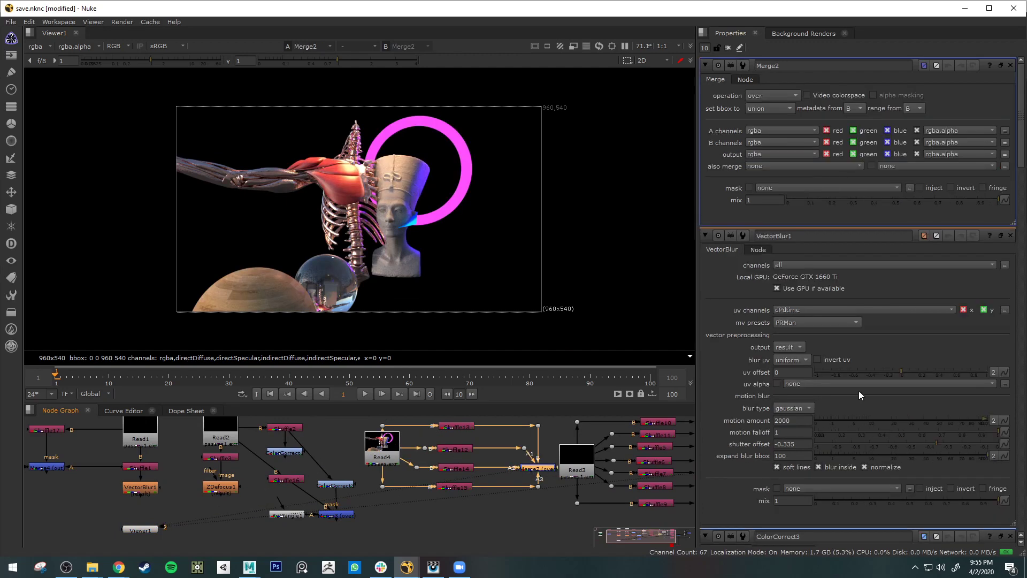
- View the Shuffle14 and Shuffle13 passes again, and view the beauty_key pass of Shuffle12 with its settings open
{"action": "left_click", "coordinate": [460, 466]}
{"action": "key", "text": "1"}
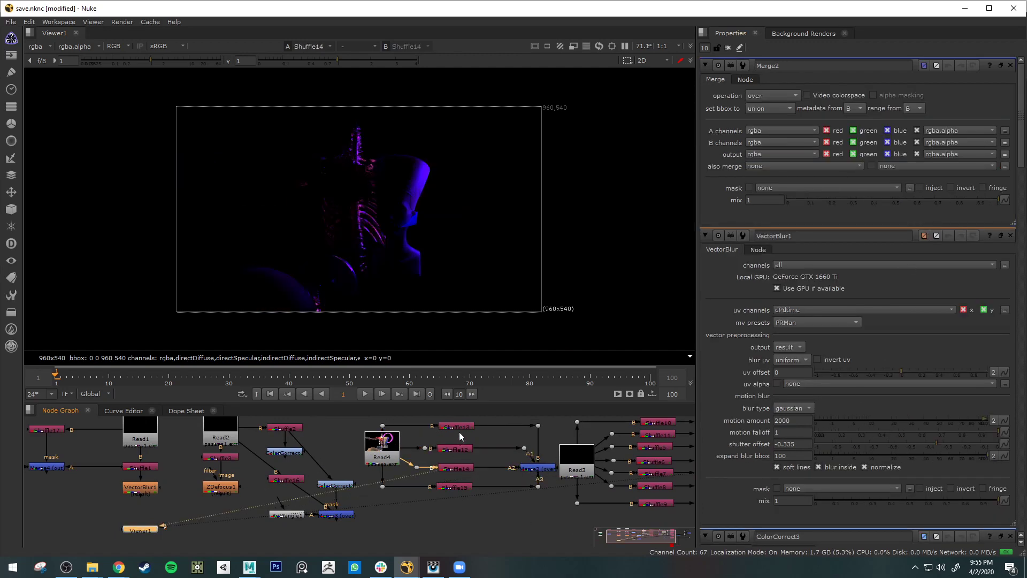
{"action": "left_click", "coordinate": [458, 427]}
{"action": "key", "text": "1"}
{"action": "double_click", "coordinate": [451, 448]}
{"action": "key", "text": "1"}
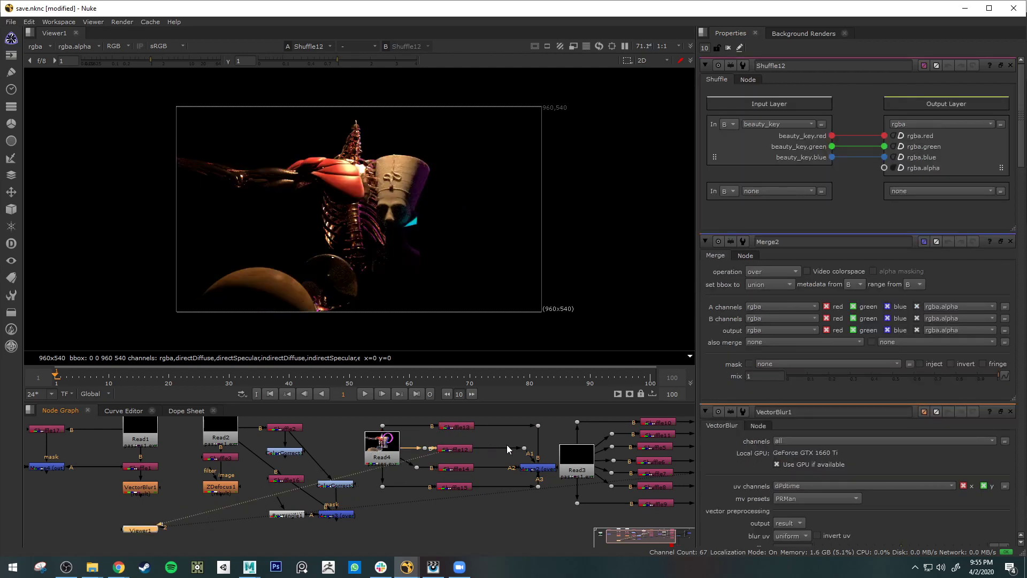
- Insert a ColorCorrect node after Shuffle12 and reduce its master gain to 0.16 while viewing Merge2
{"action": "key", "text": "Tab"}
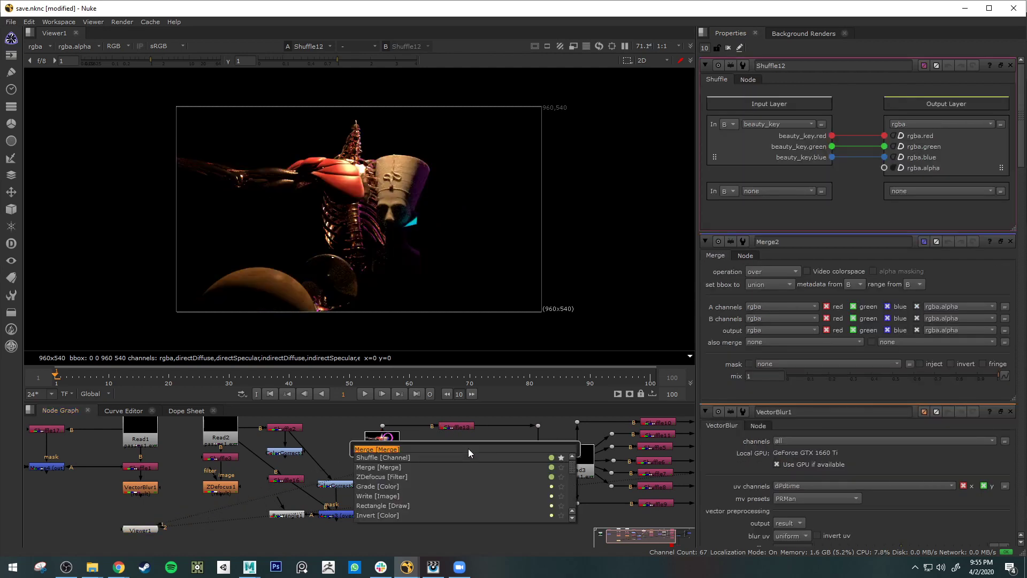
{"action": "key", "text": "Escape"}
{"action": "key", "text": "c"}
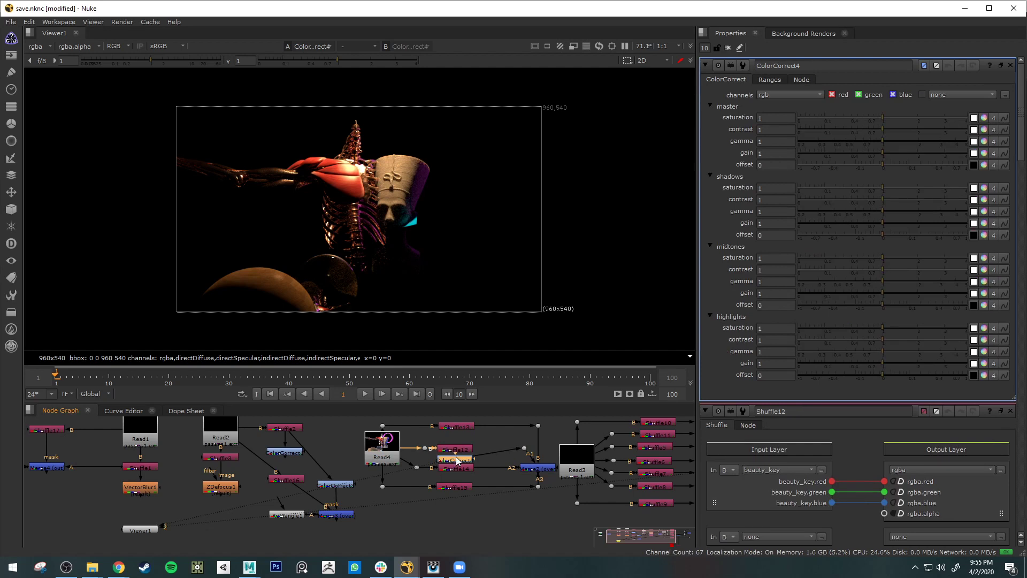
{"action": "left_click", "coordinate": [540, 468]}
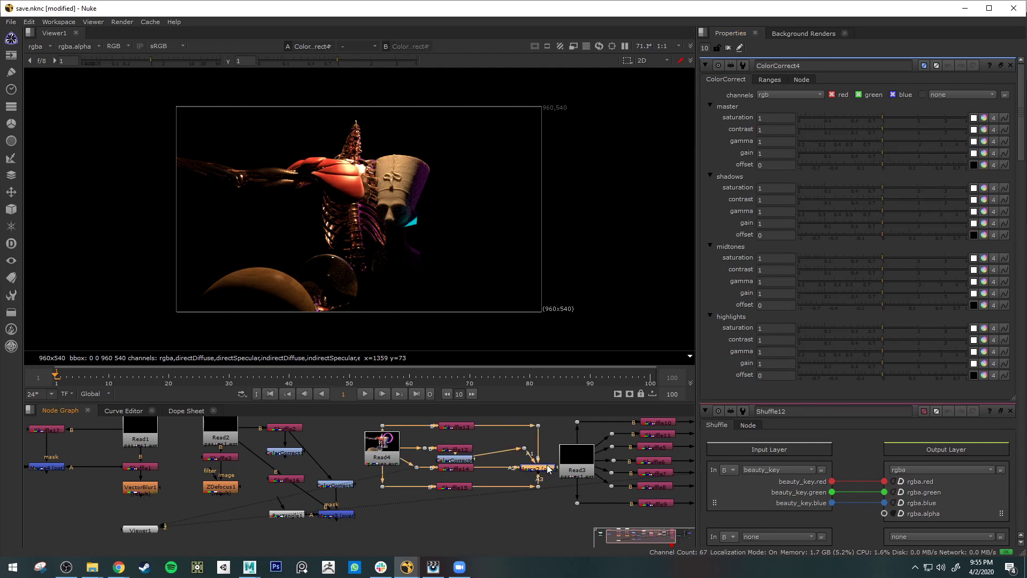
{"action": "key", "text": "1"}
{"action": "left_click_drag", "start_coordinate": [880, 152], "coordinate": [831, 153]}
- Move the Viewer1 node across the node graph to sit directly below Merge2
{"action": "middle_click_drag", "start_coordinate": [427, 535], "coordinate": [551, 536]}
{"action": "scroll", "coordinate": [552, 537], "scroll_direction": "down", "scroll_amount": 2}
{"action": "middle_click_drag", "start_coordinate": [513, 502], "coordinate": [577, 486]}
{"action": "left_click_drag", "start_coordinate": [383, 512], "coordinate": [668, 499]}
{"action": "middle_click_drag", "start_coordinate": [620, 493], "coordinate": [422, 470]}
{"action": "left_click_drag", "start_coordinate": [444, 474], "coordinate": [492, 480]}
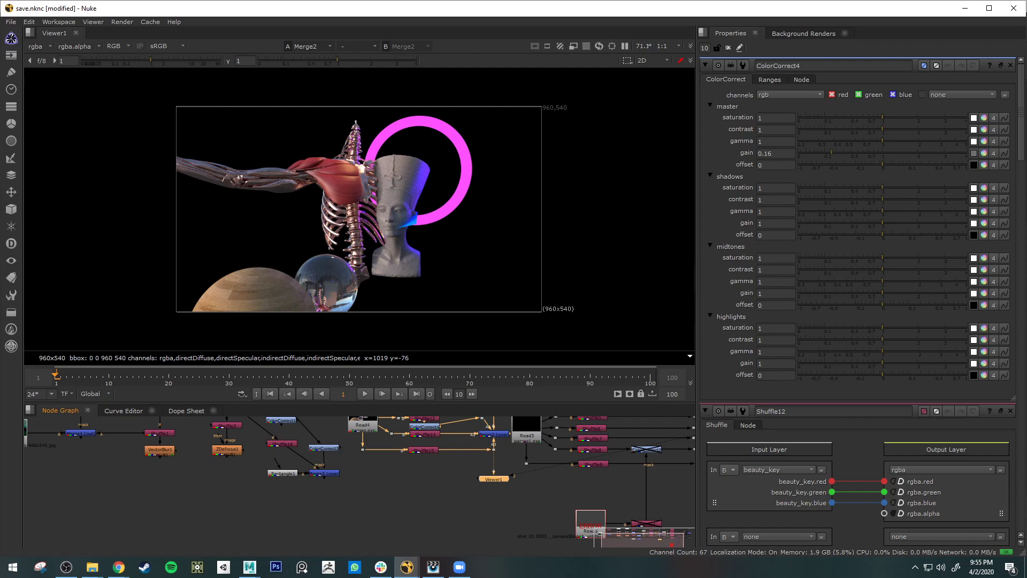